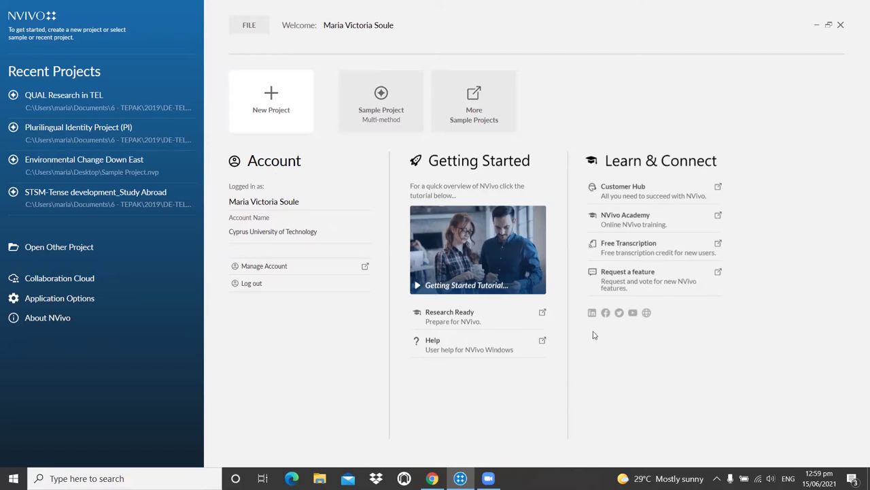
# Create the TEL in HE project file on the Desktop, keeping English (US) as text language
pyautogui.moveTo(383, 121)
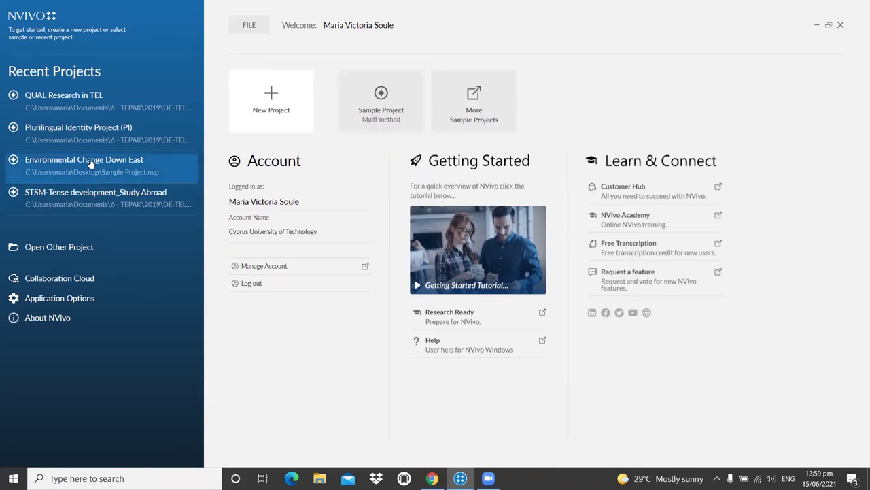
pyautogui.moveTo(58, 173)
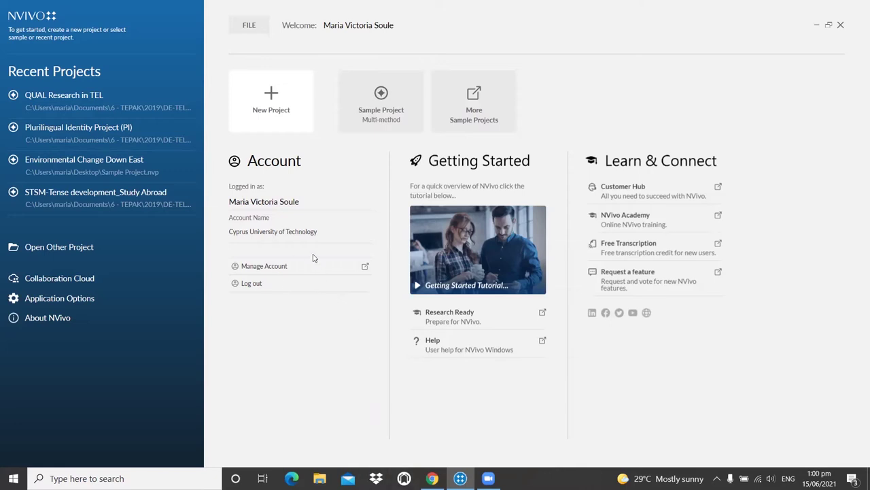
pyautogui.click(271, 102)
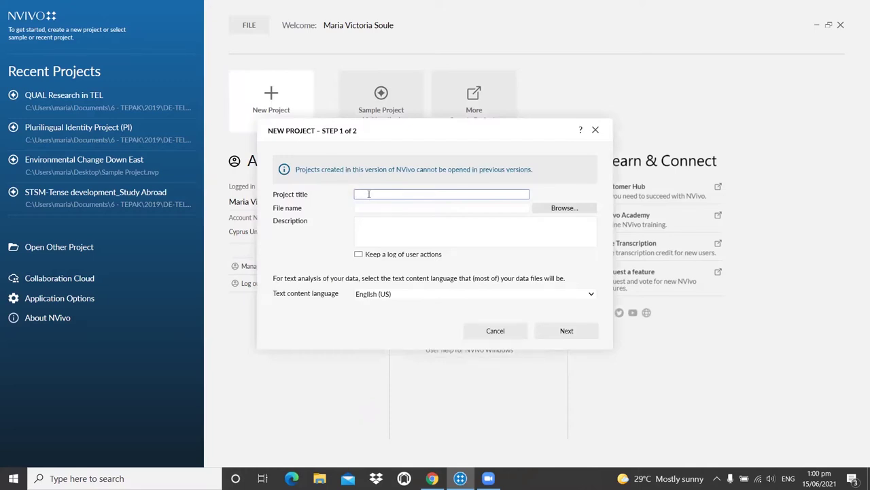
pyautogui.write('TEL in ')
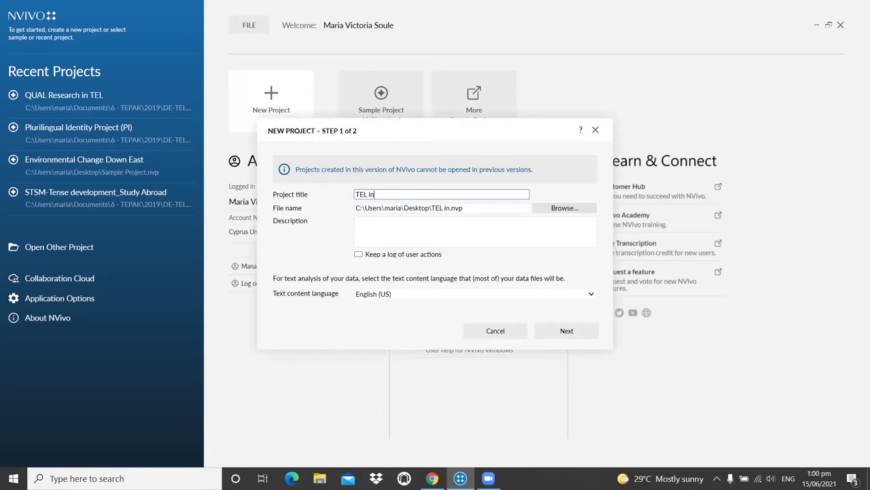
pyautogui.write('HE')
pyautogui.click(565, 208)
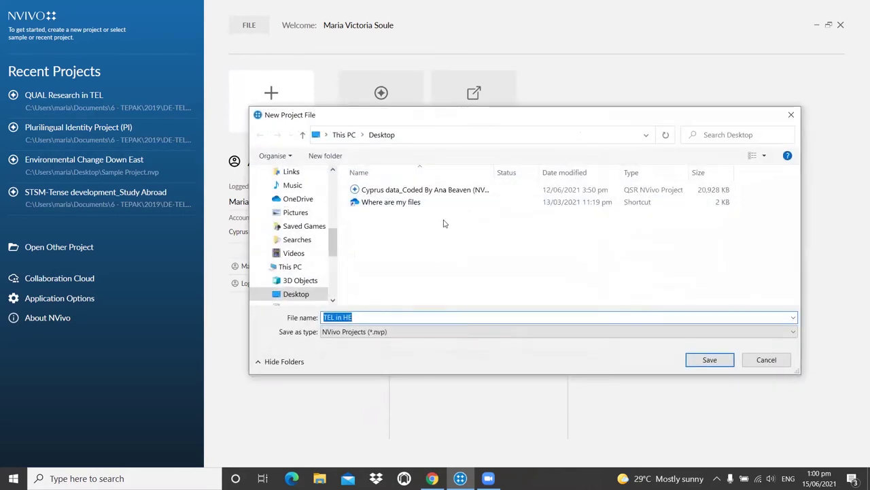
pyautogui.click(723, 363)
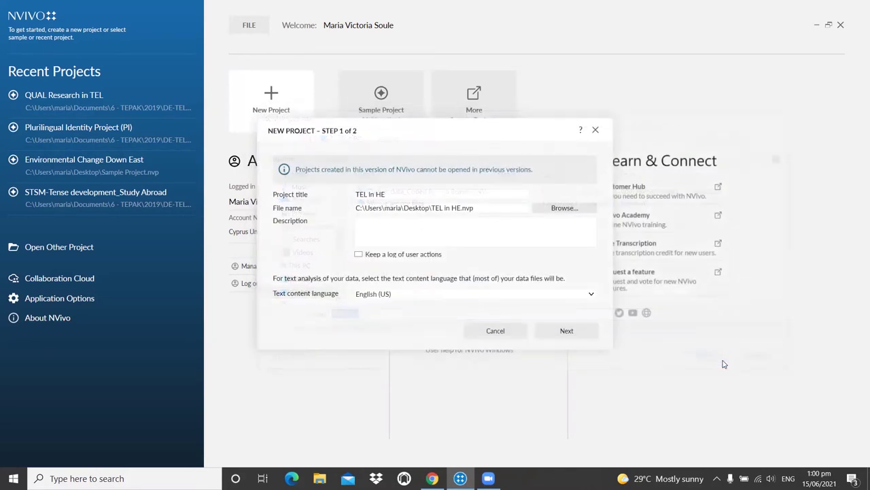
pyautogui.click(427, 229)
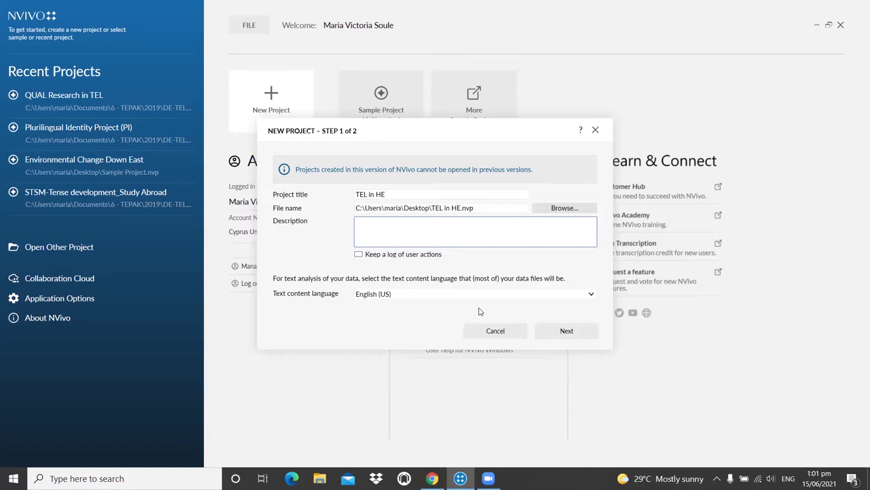
pyautogui.click(591, 296)
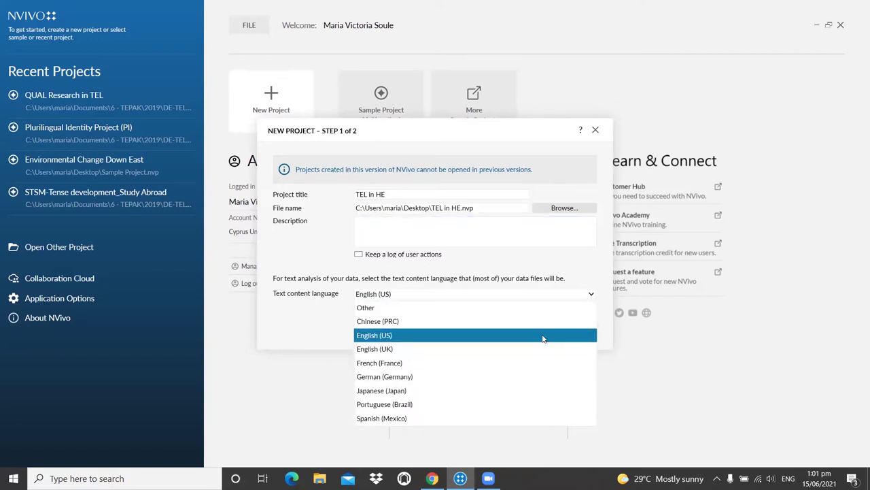
pyautogui.click(592, 342)
pyautogui.click(578, 334)
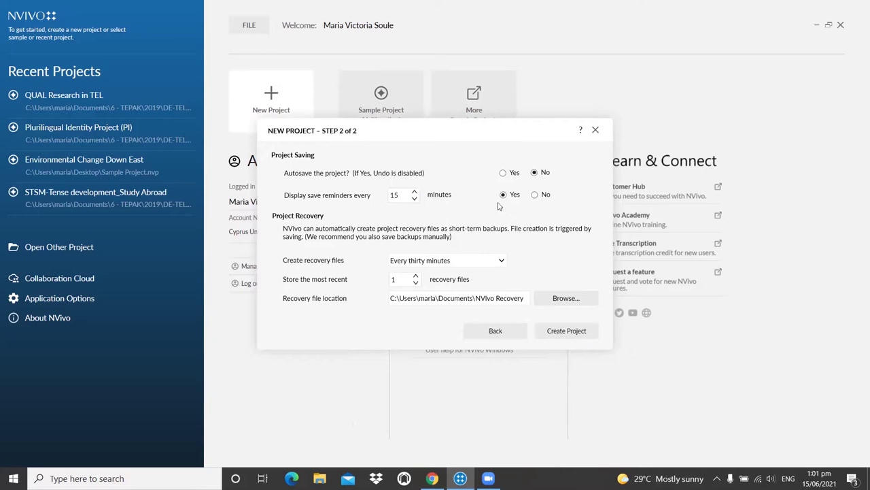
pyautogui.click(560, 330)
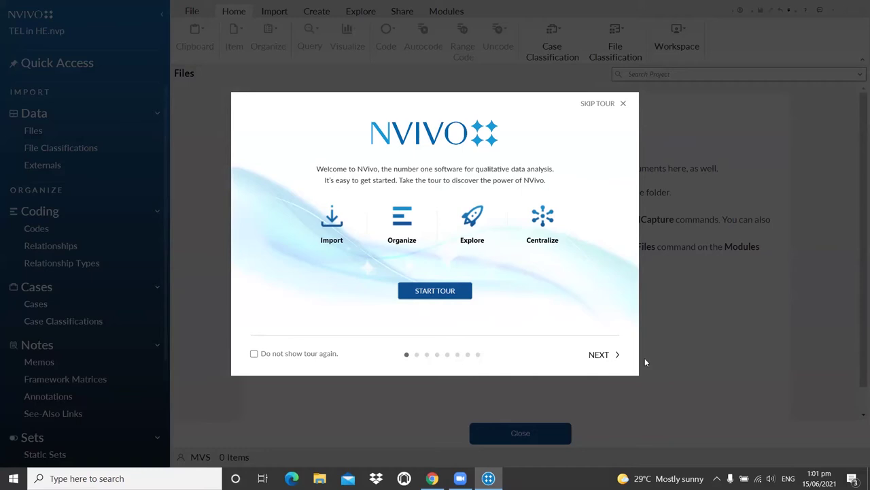
# Page through the welcome tour, skip the rest, and display the empty Codes folder
pyautogui.click(604, 357)
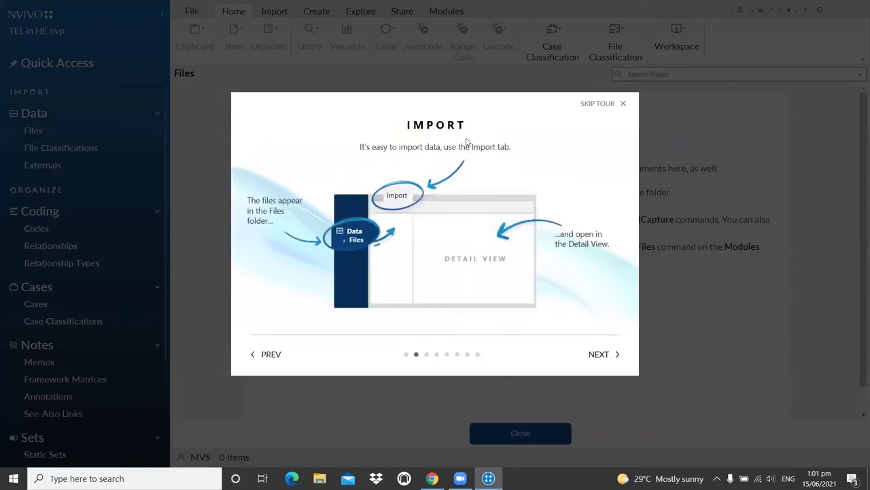
pyautogui.click(599, 353)
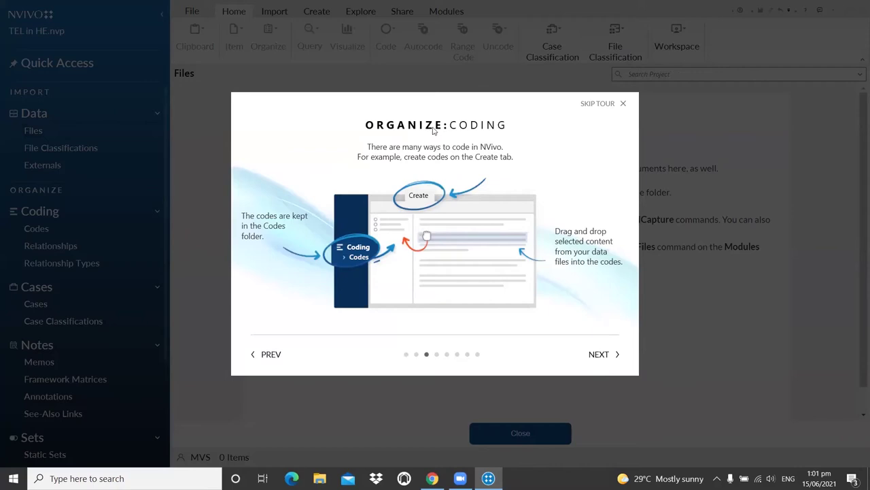
pyautogui.click(604, 359)
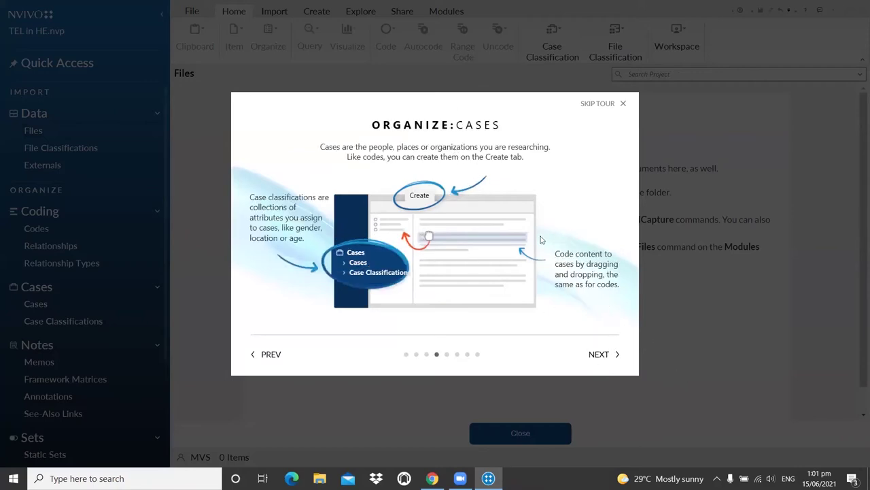
pyautogui.click(600, 106)
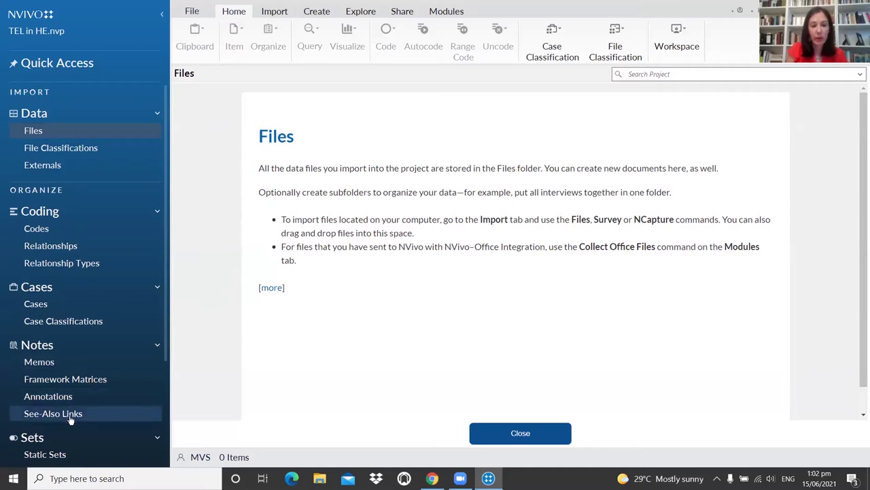
pyautogui.click(47, 235)
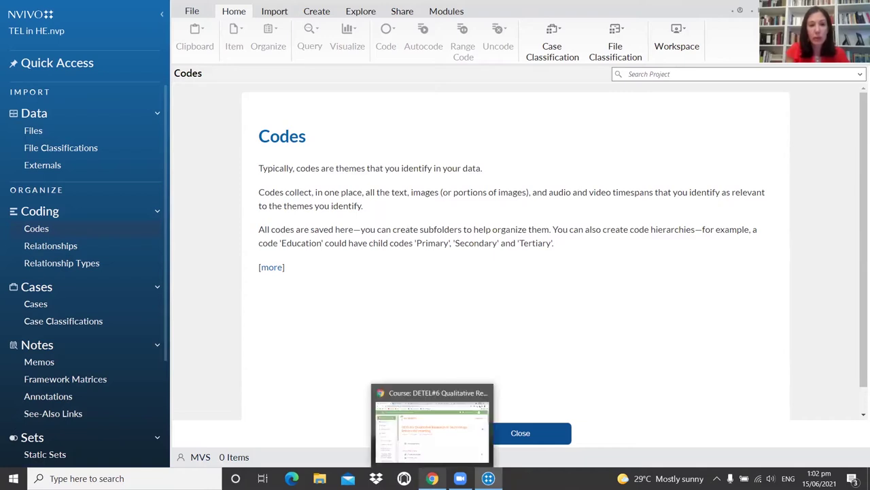
pyautogui.click(433, 421)
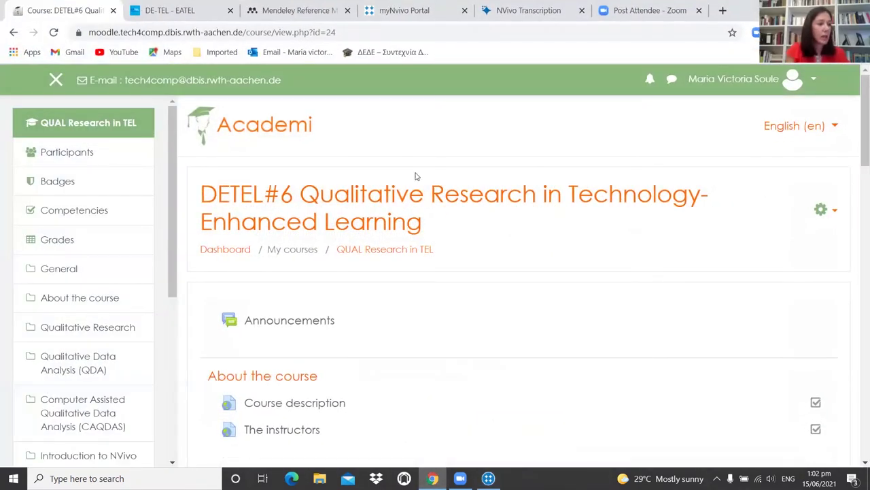
# Read the Working with NVivo material on the Moodle course page, then return to NVivo
pyautogui.scroll(-7, 345, 182)
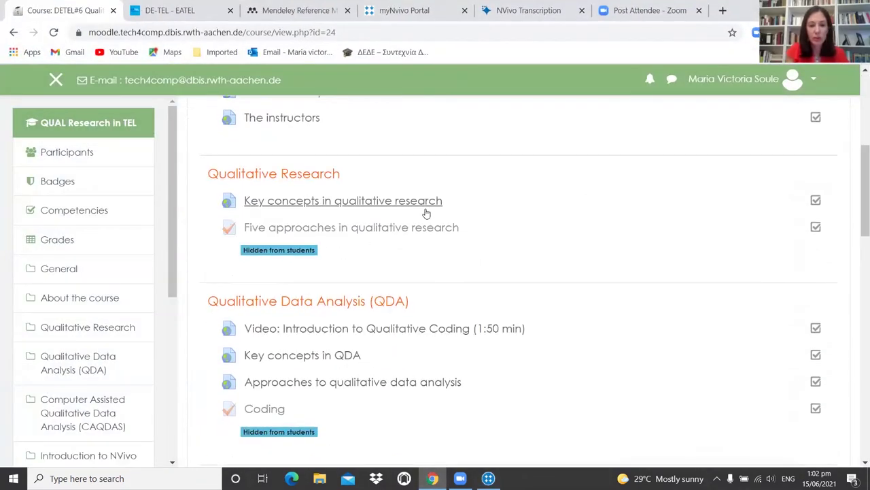
pyautogui.scroll(-3, 425, 213)
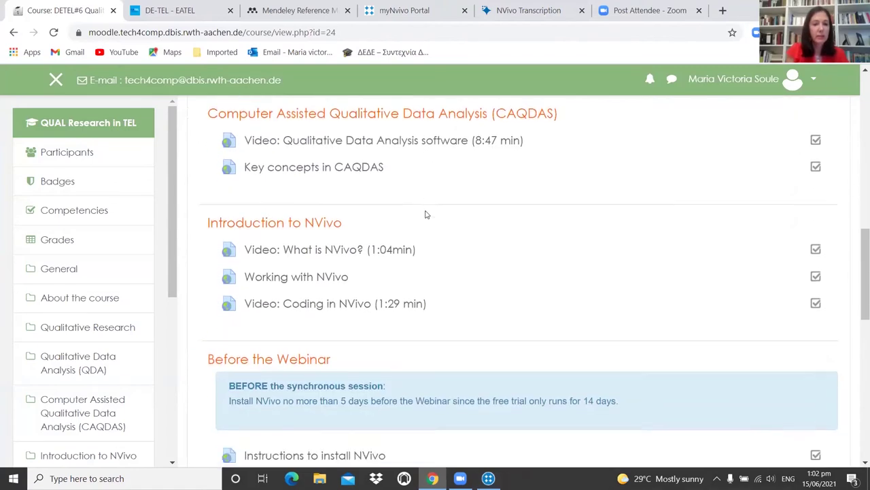
pyautogui.click(298, 274)
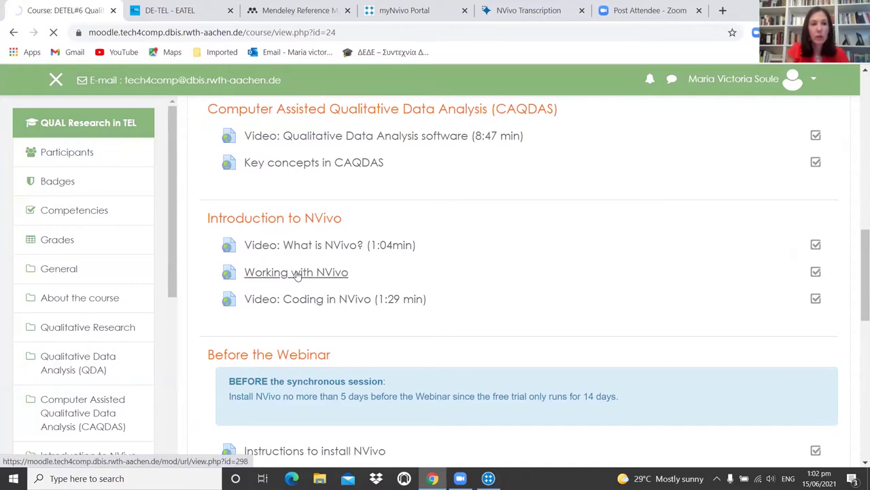
pyautogui.scroll(-15, 476, 238)
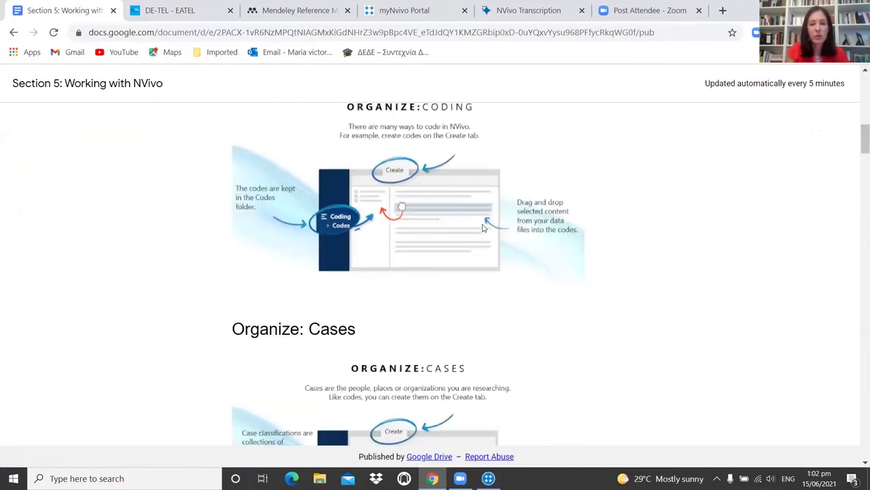
pyautogui.scroll(-20, 482, 232)
pyautogui.scroll(3, 483, 243)
pyautogui.scroll(2, 483, 243)
pyautogui.scroll(-2, 482, 243)
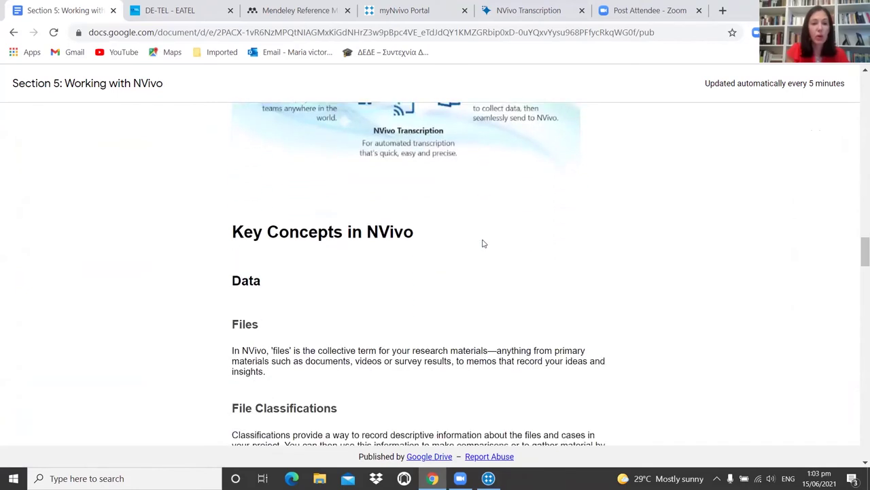
pyautogui.click(13, 33)
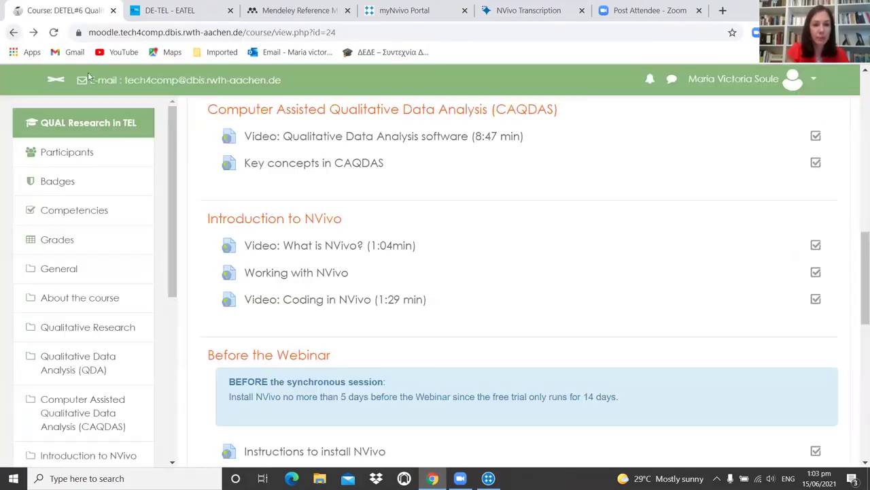
pyautogui.hotkey('alt', 'Tab')
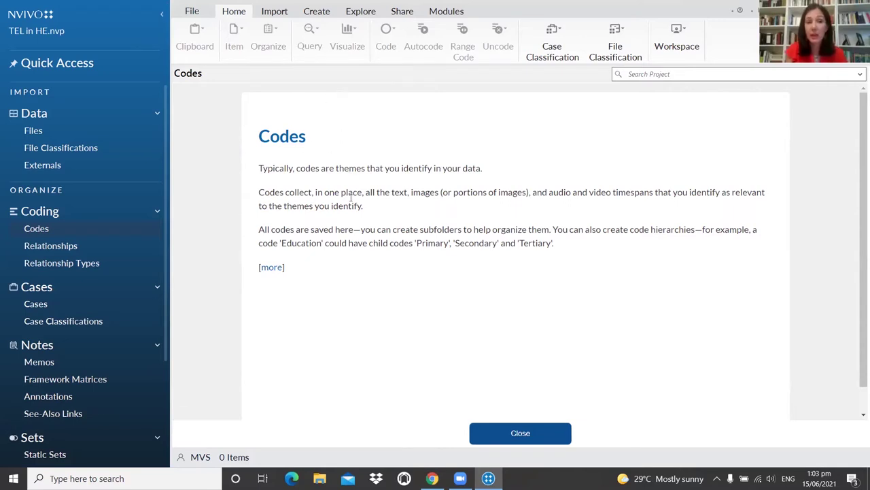
pyautogui.click(270, 13)
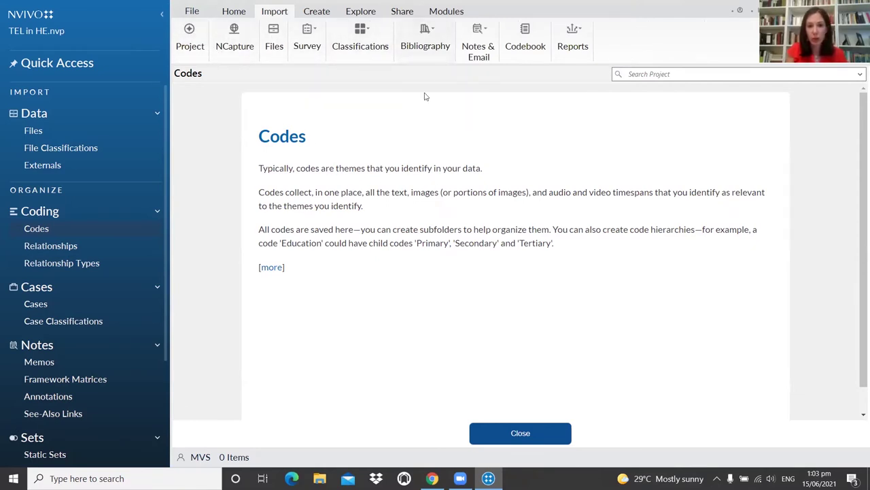
pyautogui.click(315, 15)
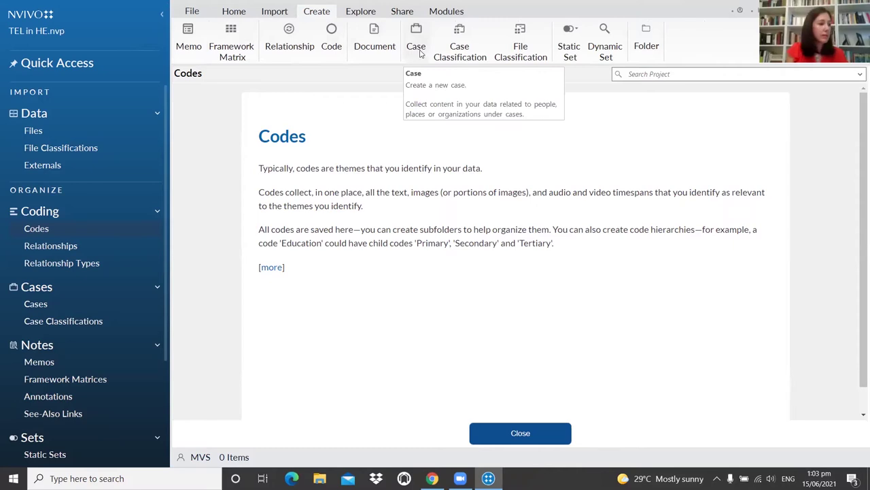
pyautogui.click(363, 14)
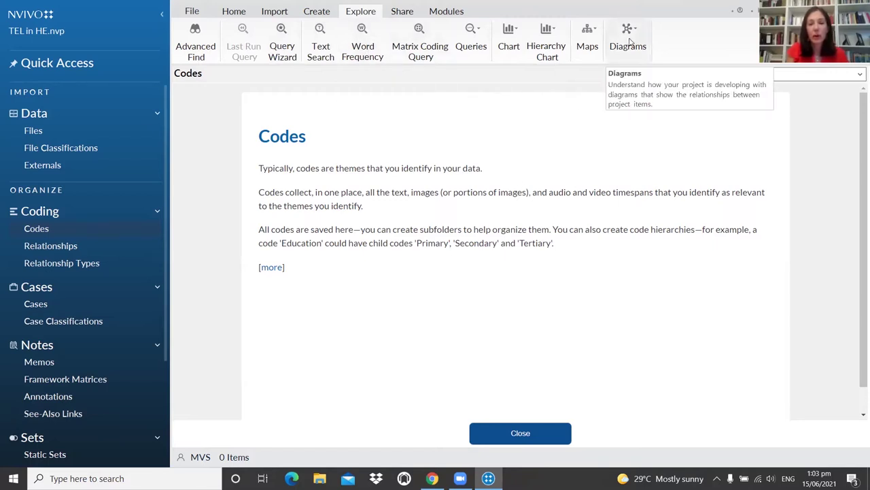
pyautogui.click(404, 17)
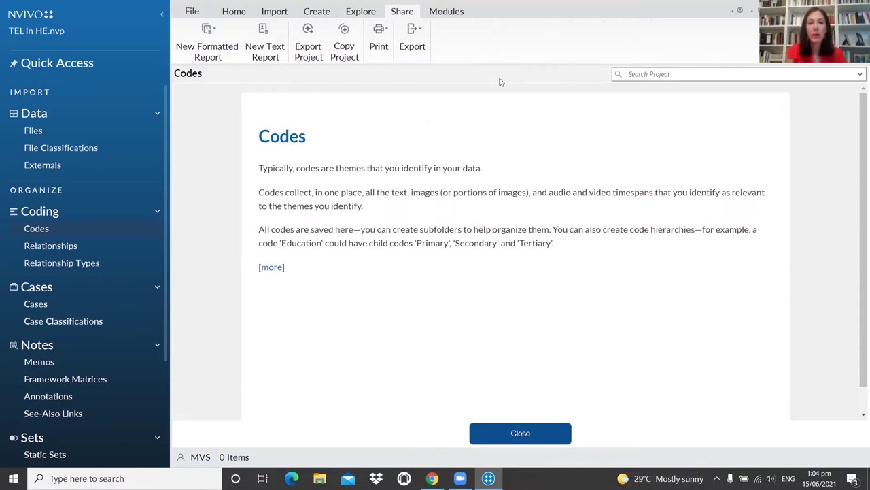
pyautogui.click(449, 13)
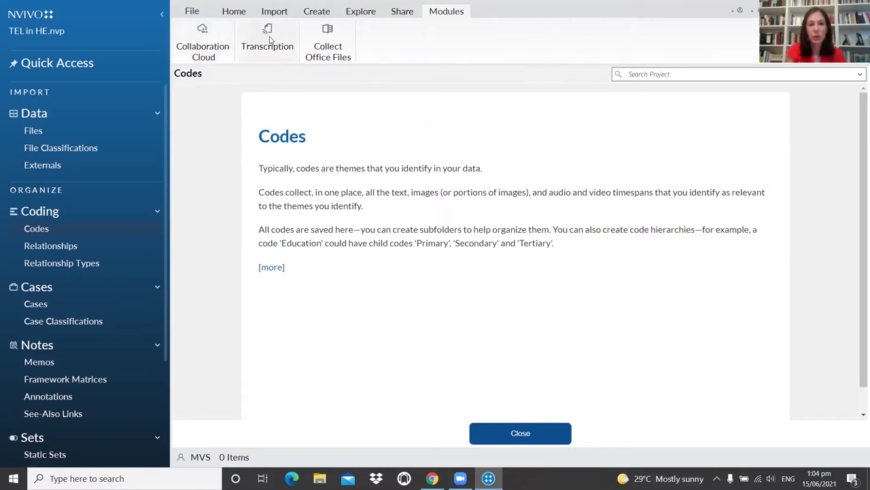
pyautogui.click(235, 11)
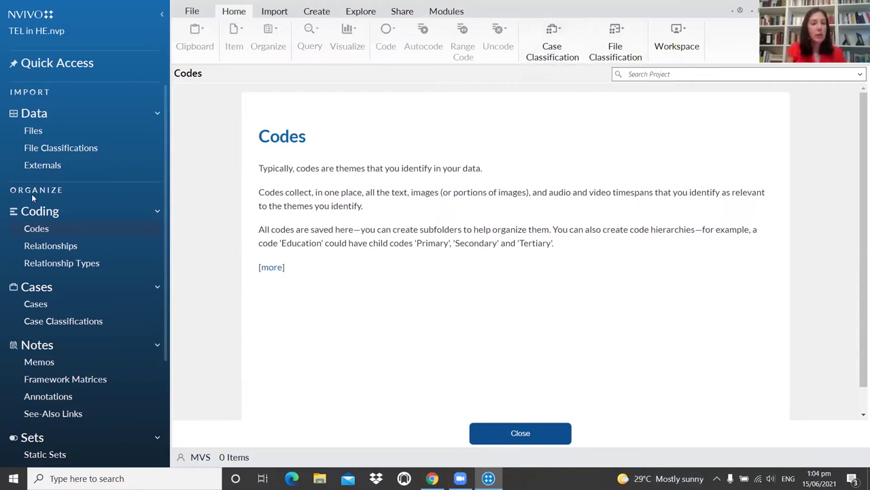
# Show the Files area, collapse Sets in the navigation, and display the Import ribbon commands
pyautogui.click(50, 135)
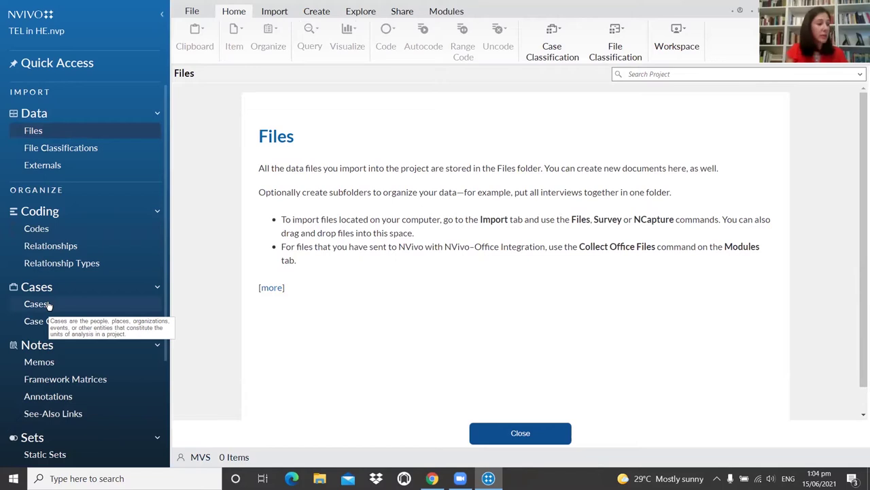
pyautogui.scroll(-1, 70, 306)
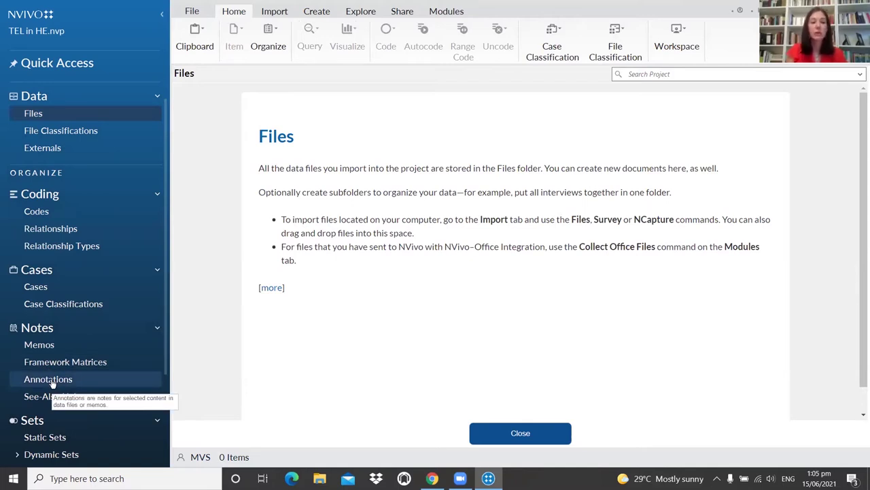
pyautogui.scroll(-1, 80, 390)
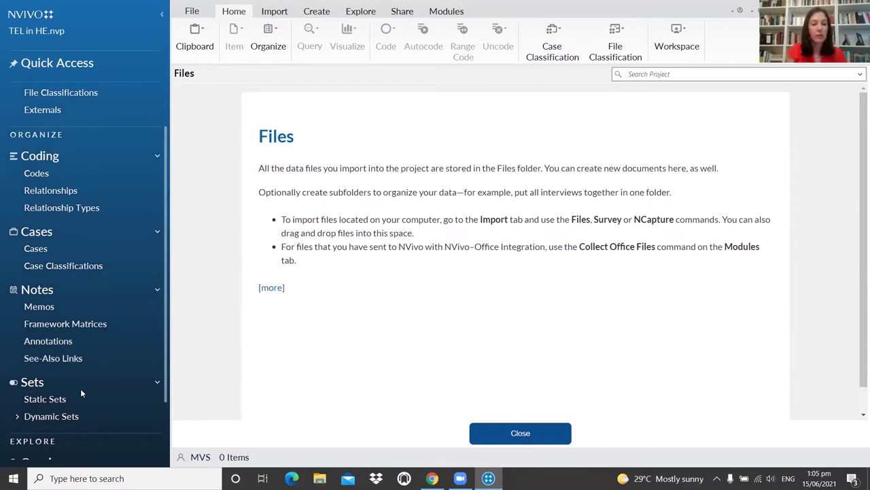
pyautogui.scroll(-1, 27, 387)
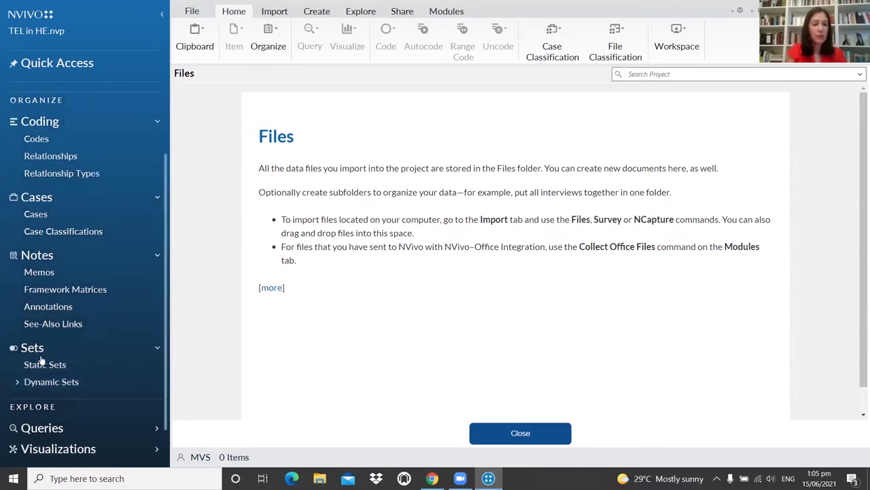
pyautogui.click(41, 349)
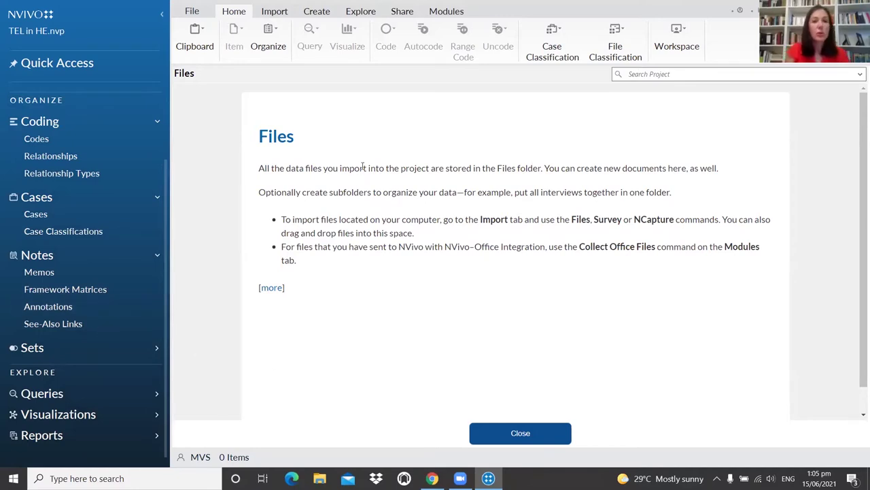
pyautogui.click(275, 12)
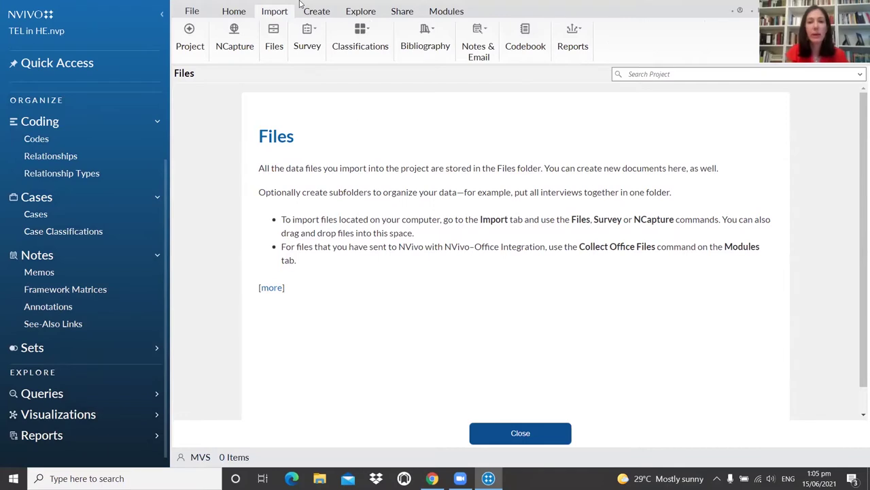
# Import the Interviews_Anabella file with a case created under a new People classification
pyautogui.click(274, 35)
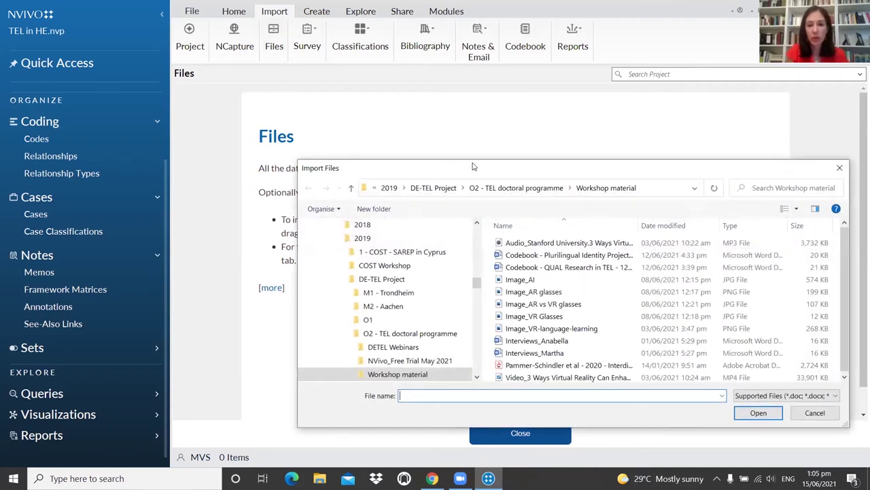
pyautogui.moveTo(474, 166); pyautogui.dragTo(398, 64)
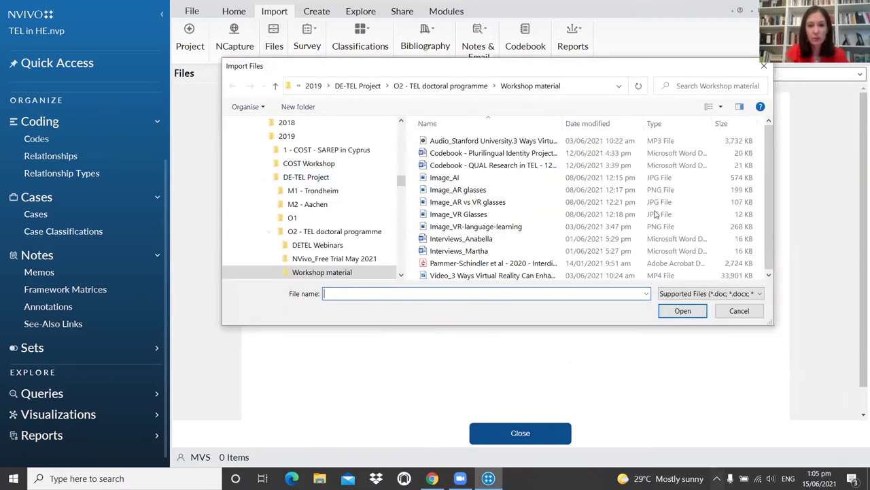
pyautogui.click(474, 241)
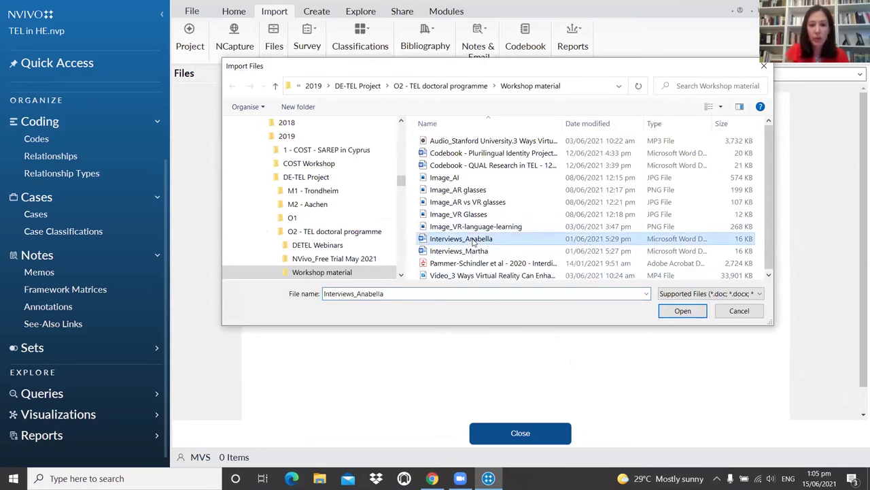
pyautogui.click(682, 311)
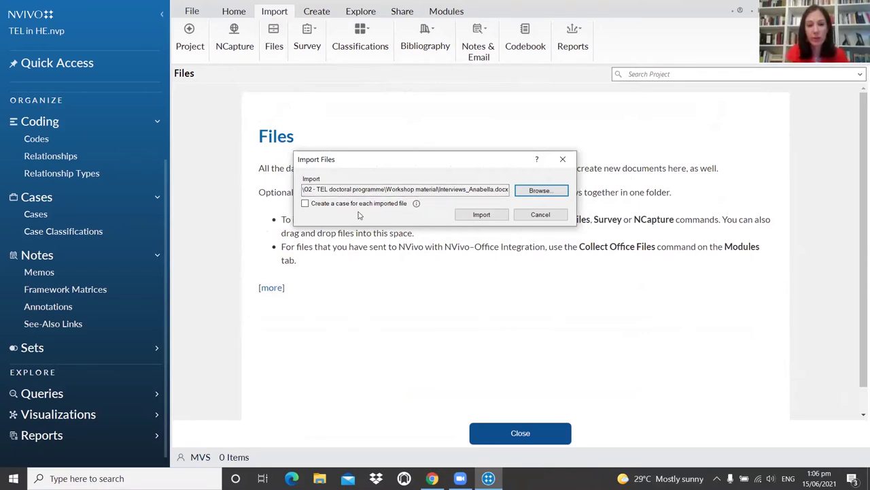
pyautogui.click(305, 205)
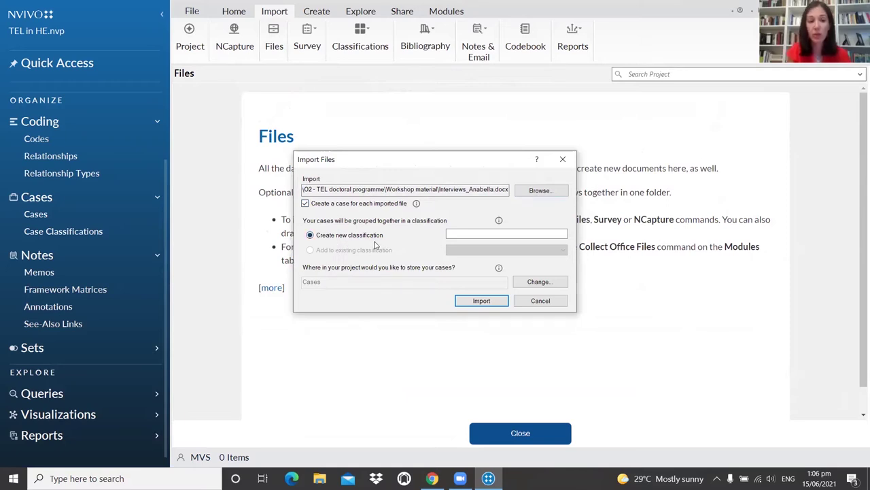
pyautogui.click(477, 233)
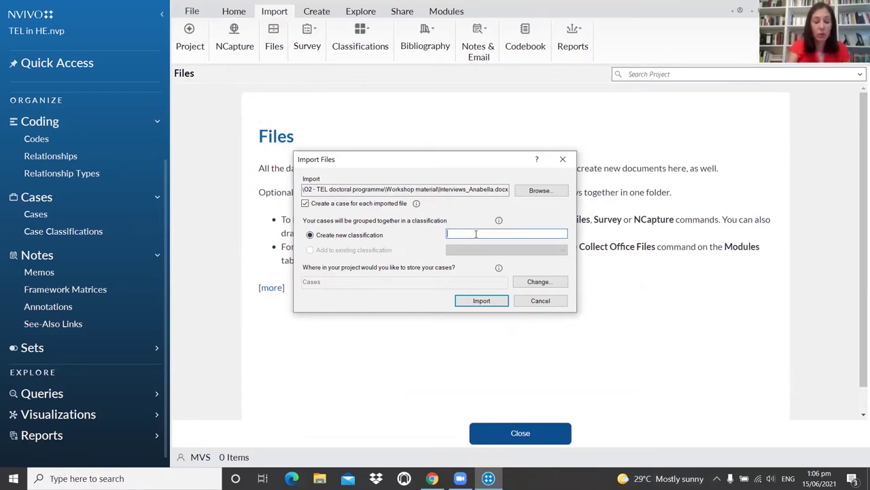
pyautogui.write('P')
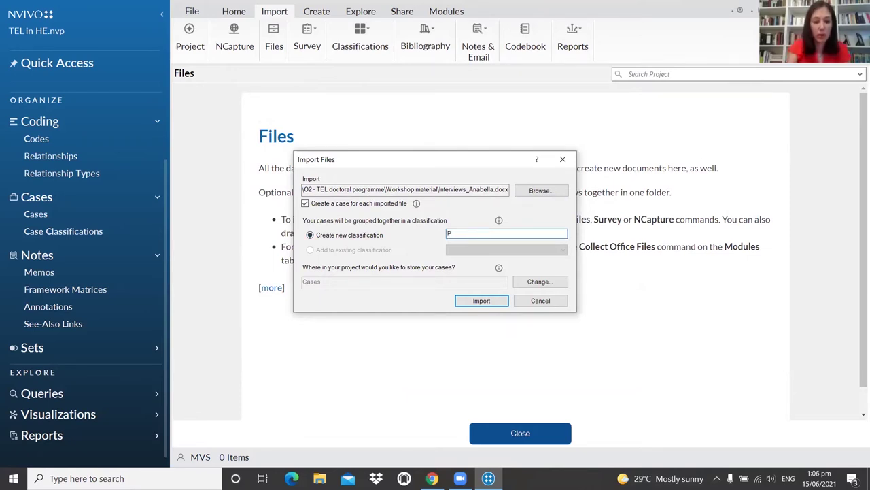
pyautogui.write('eopl')
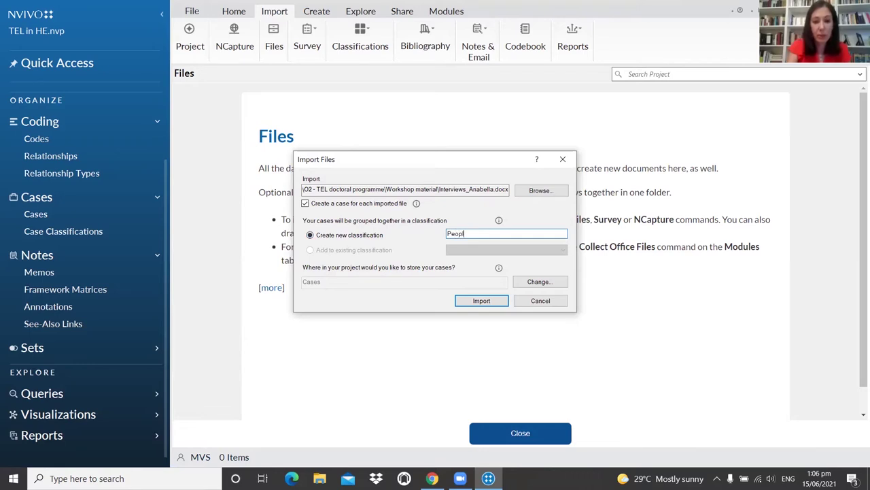
pyautogui.write('e')
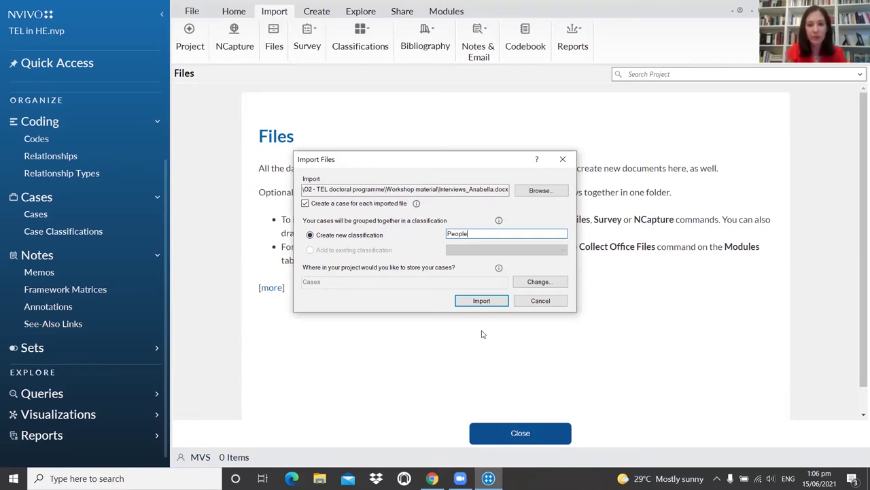
pyautogui.click(488, 301)
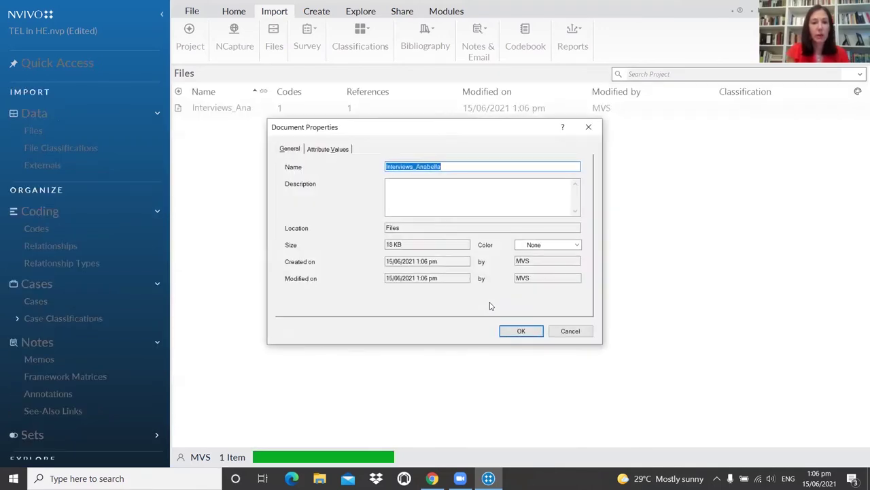
# Enter 'Instructor in HE (Department of Multimedia at CUT)' as the document's description
pyautogui.click(409, 189)
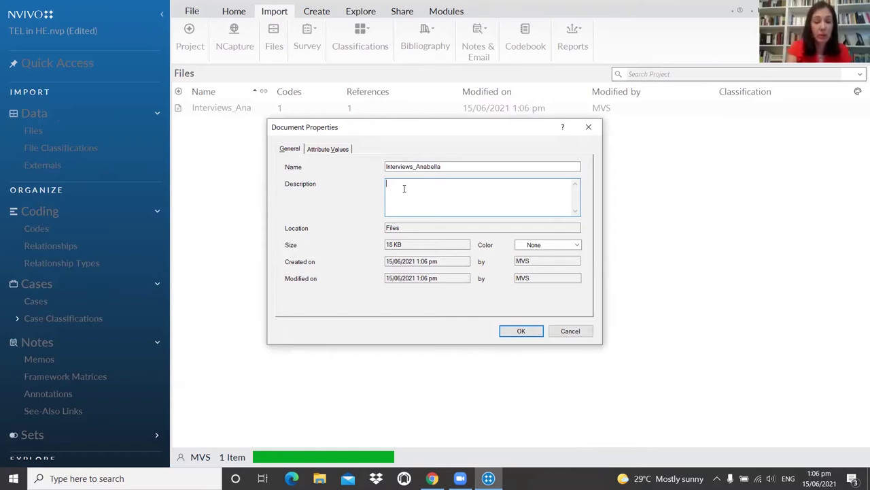
pyautogui.write('Inst')
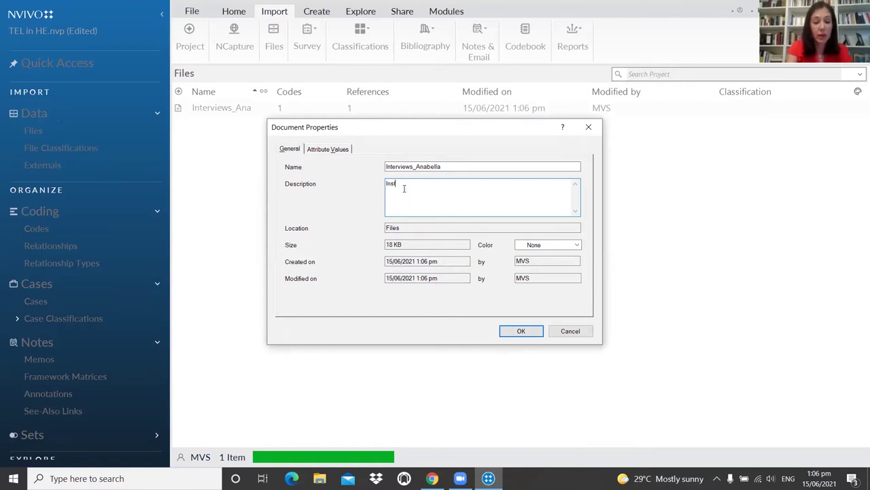
pyautogui.write('ructor in HE')
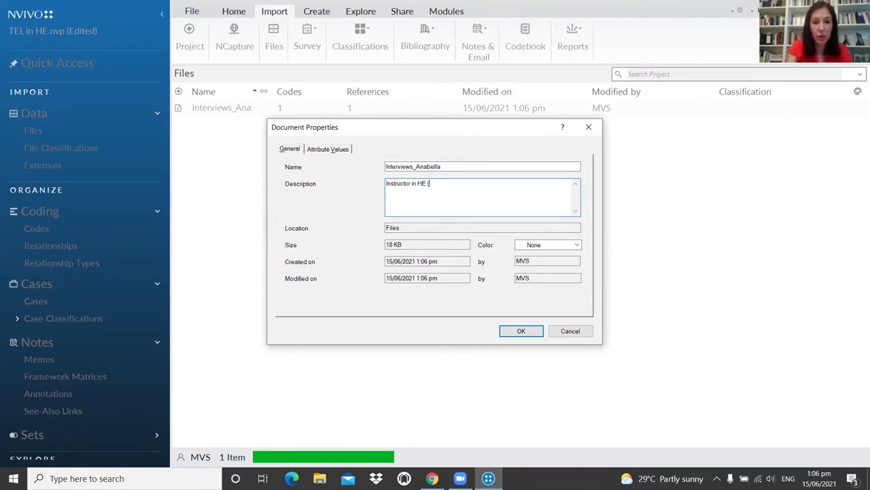
pyautogui.write(' (D')
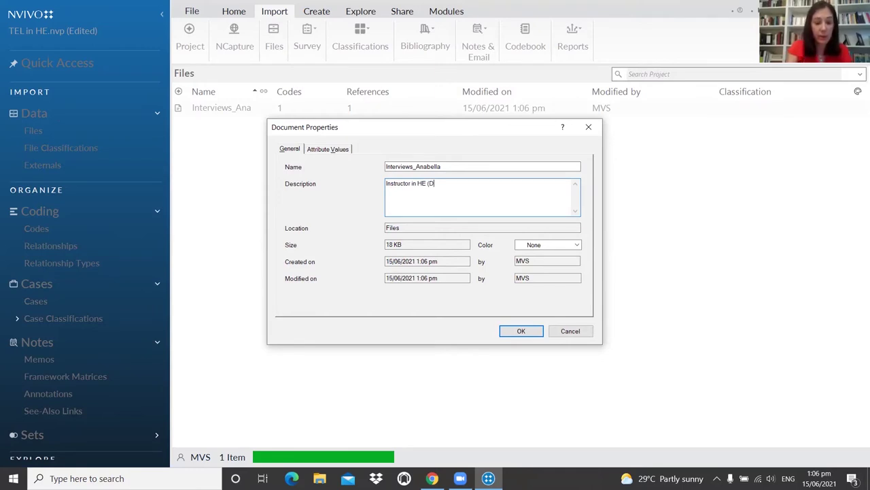
pyautogui.write('epartment')
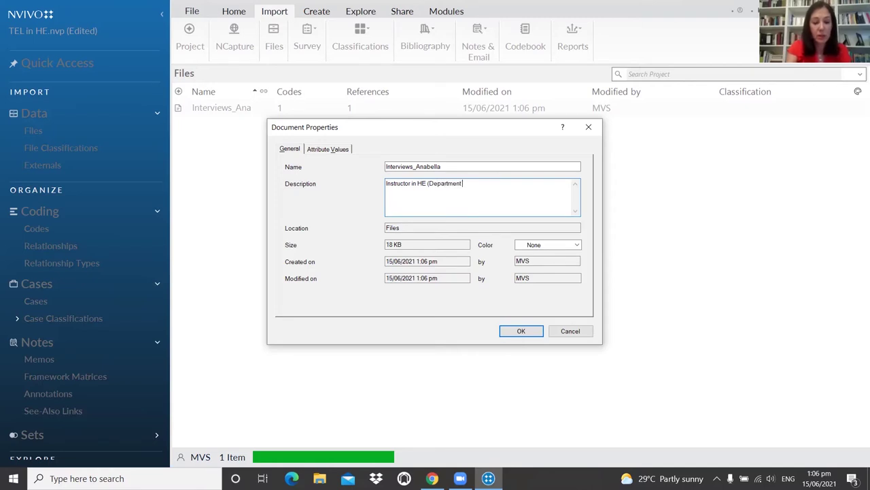
pyautogui.write(' of Multime')
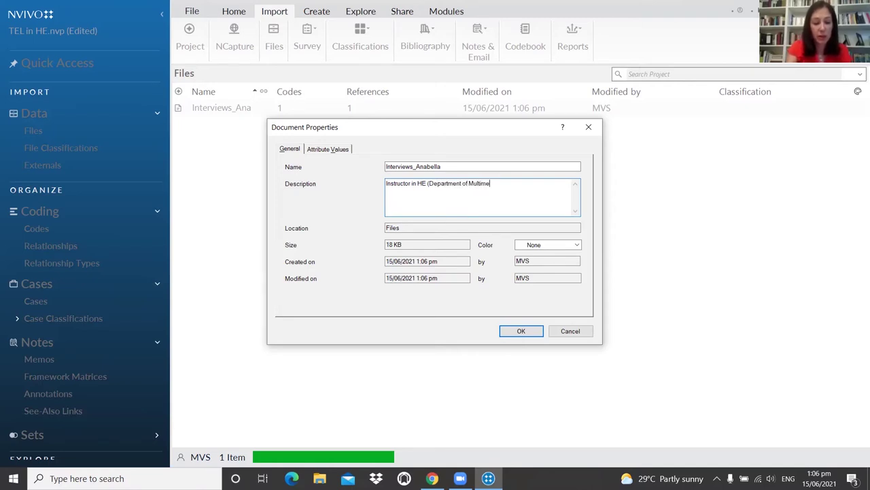
pyautogui.write('dia at CUT')
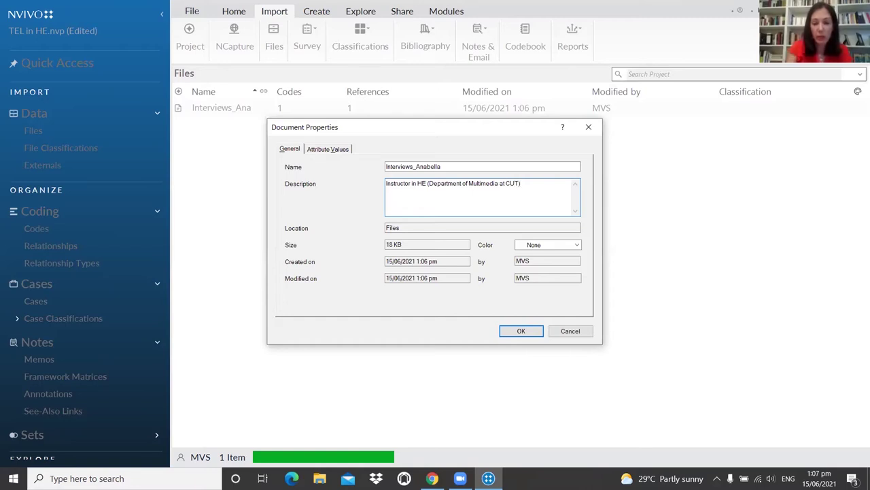
pyautogui.write(')')
pyautogui.press('Return')
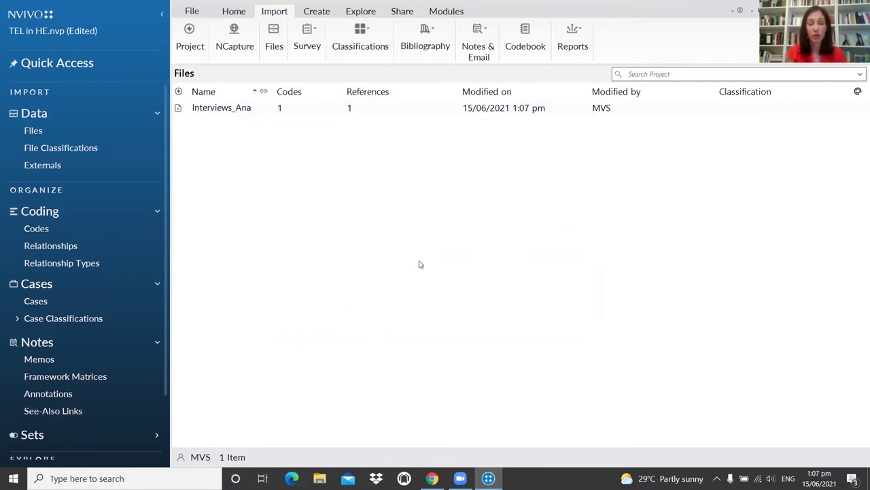
# Create Survey and Literature Review subfolders under Files
pyautogui.rightClick(40, 132)
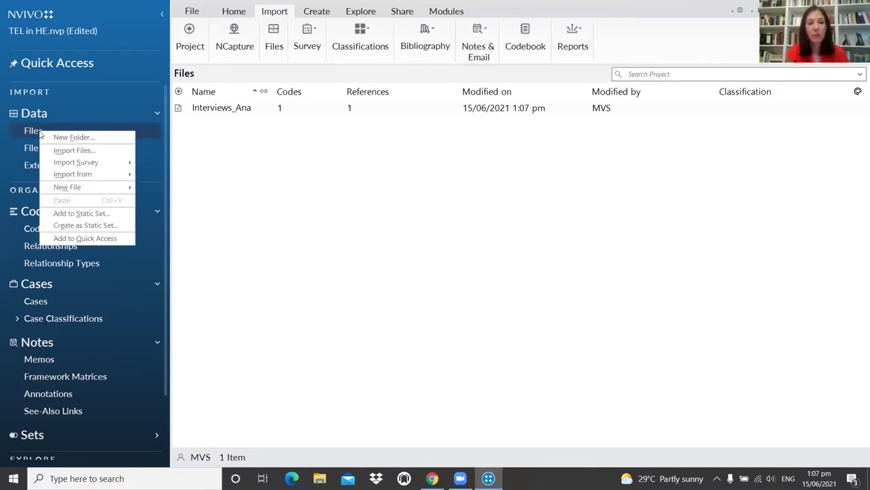
pyautogui.click(63, 138)
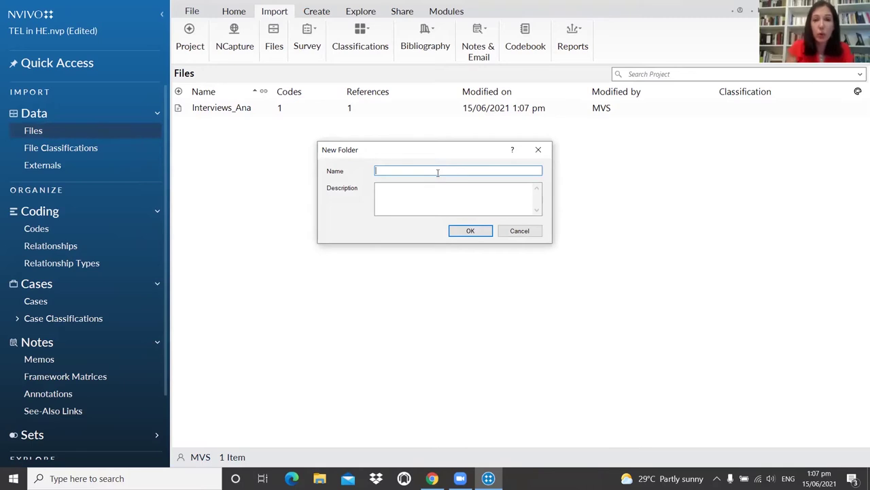
pyautogui.write('Survey')
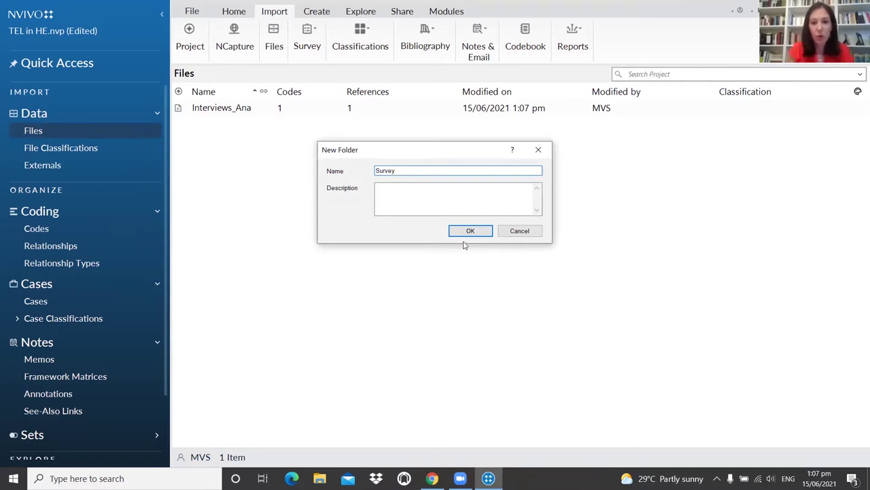
pyautogui.click(470, 232)
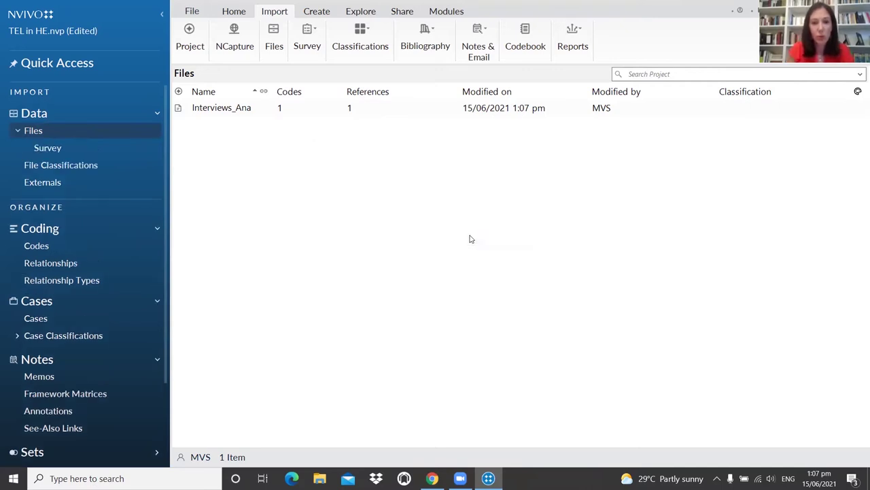
pyautogui.rightClick(52, 132)
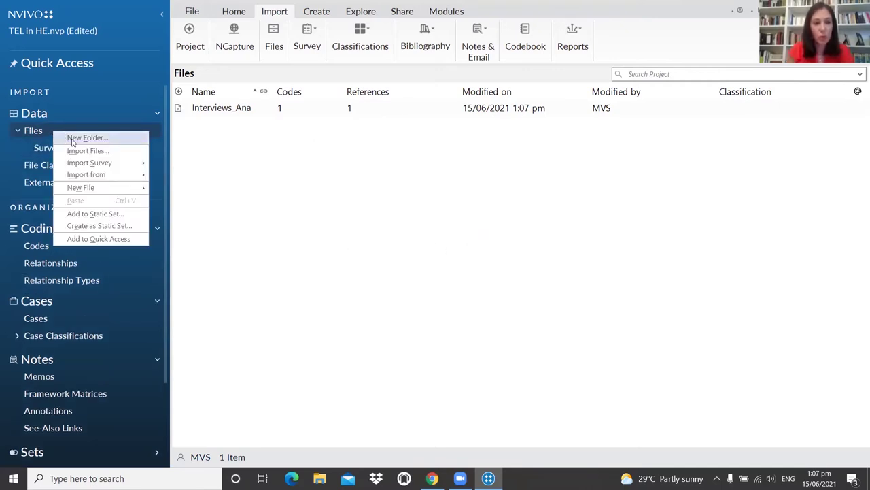
pyautogui.click(72, 140)
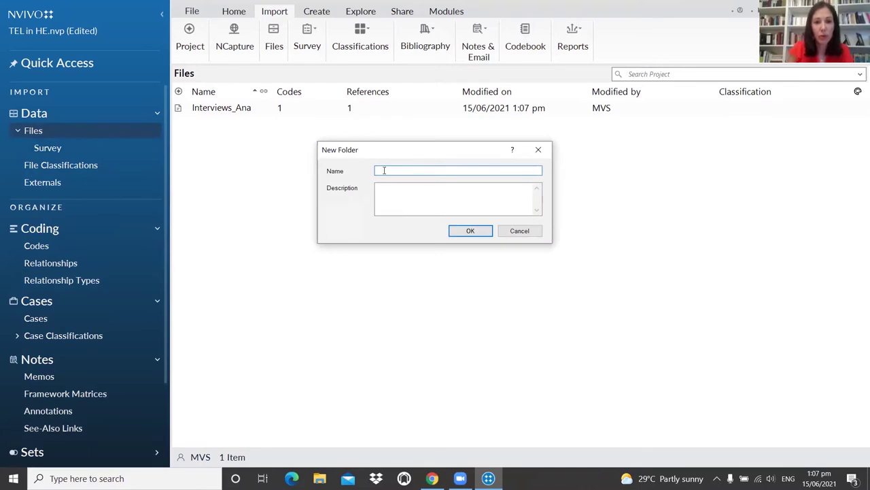
pyautogui.write('Literature Review')
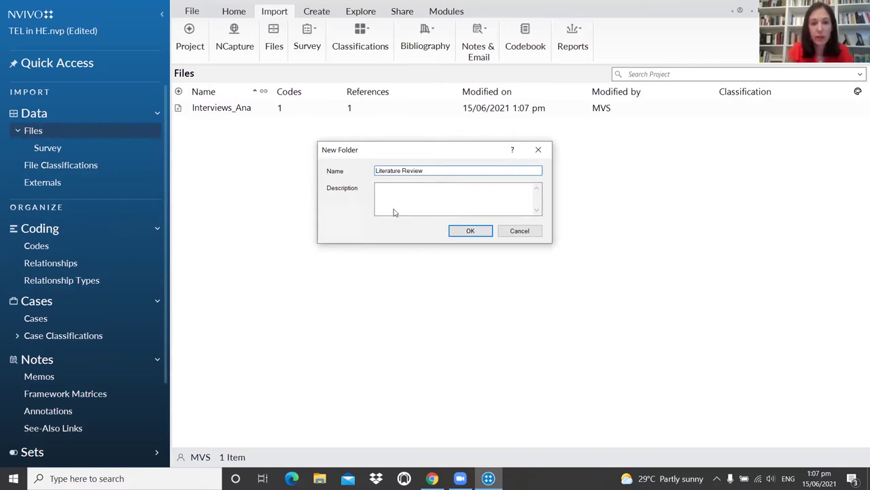
pyautogui.click(468, 235)
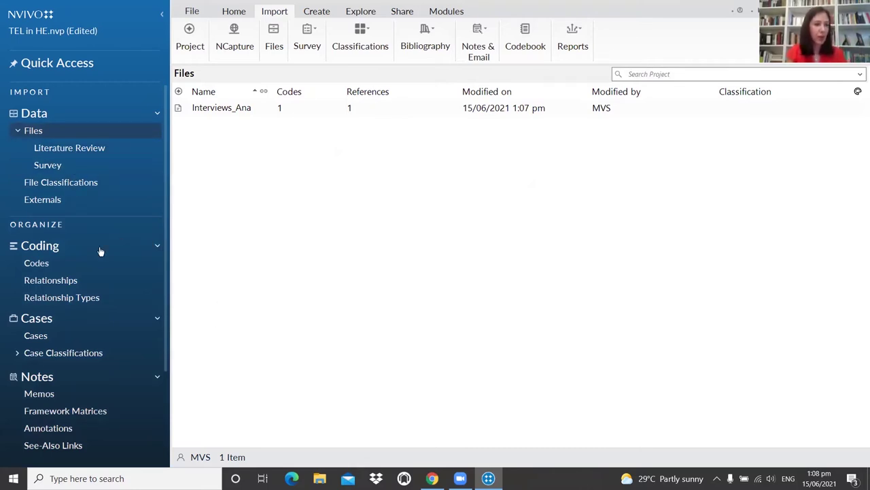
pyautogui.click(30, 17)
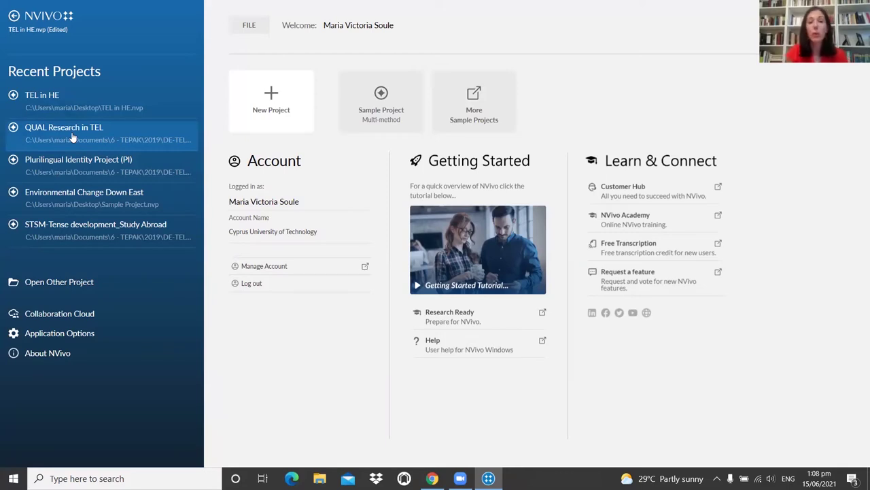
pyautogui.click(72, 138)
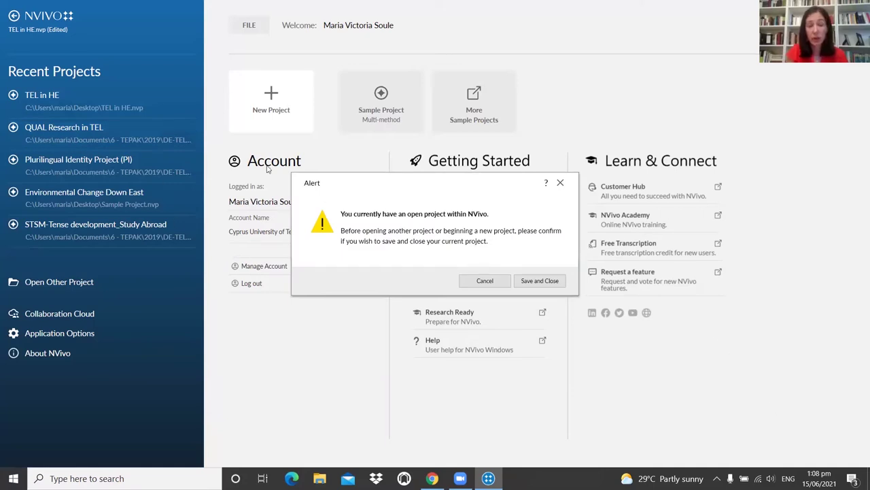
pyautogui.click(554, 281)
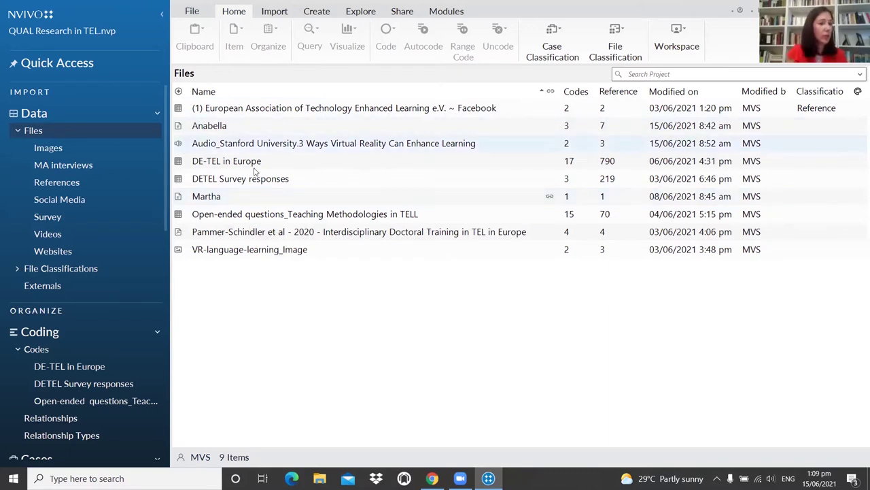
# Open the interview transcript from the Files list in Detail View
pyautogui.click(276, 15)
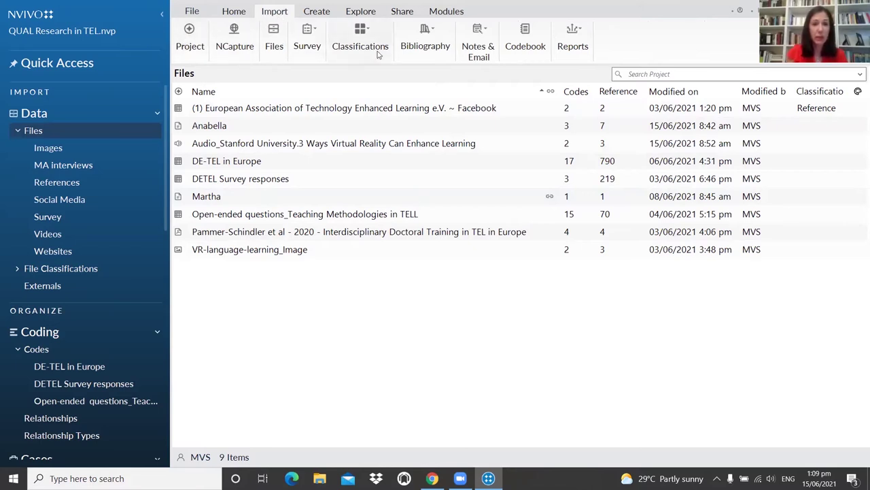
pyautogui.doubleClick(229, 129)
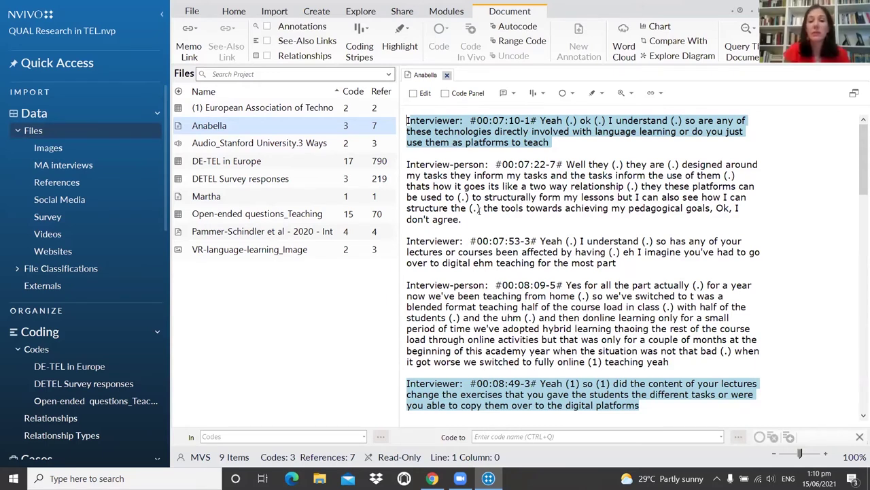
# Enable editing, change 'I don't agree.' to 'I agree.', and select the 00:07:53 interviewer question
pyautogui.click(412, 94)
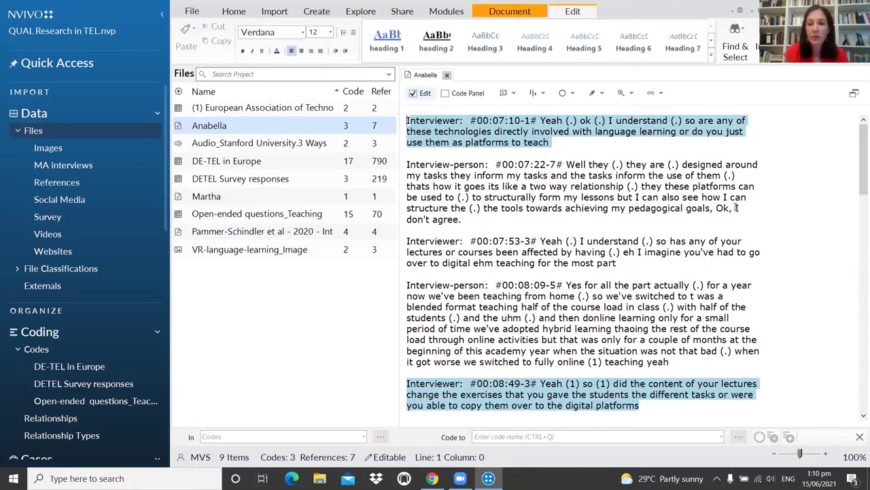
pyautogui.moveTo(735, 208); pyautogui.dragTo(743, 214)
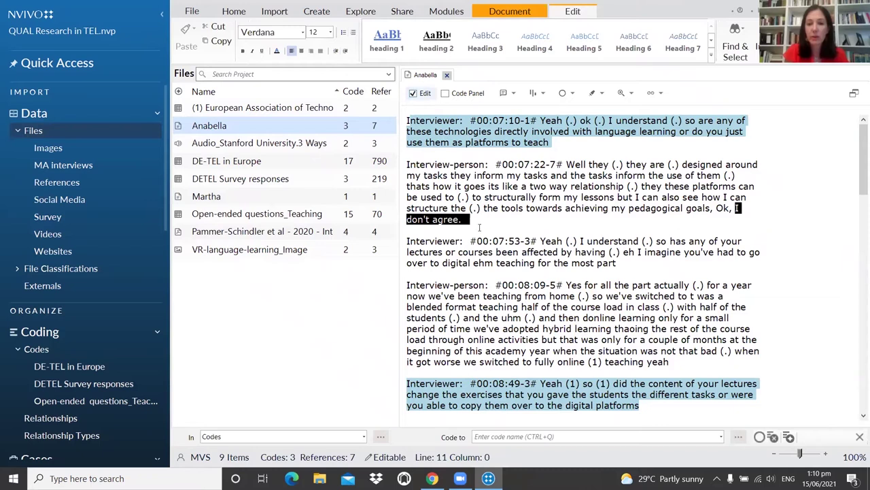
pyautogui.click(479, 222)
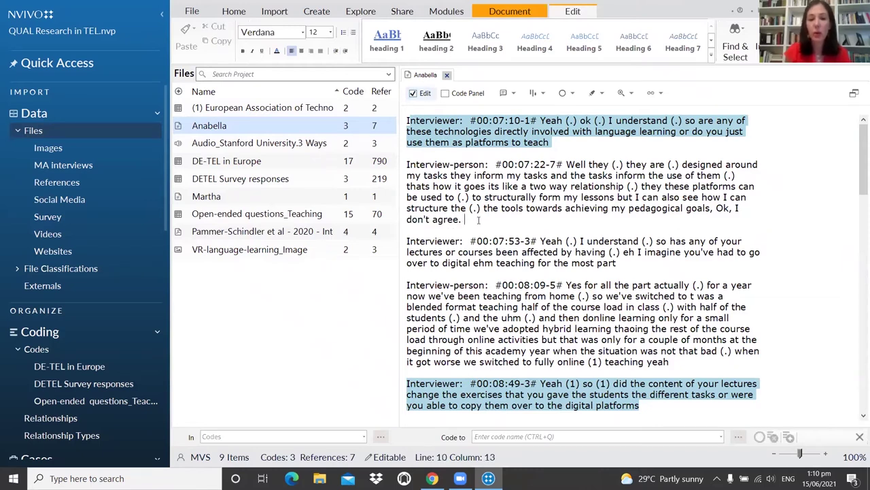
pyautogui.press('BackSpace')
pyautogui.press('BackSpace')
pyautogui.press('BackSpace')
pyautogui.press('BackSpace')
pyautogui.press('BackSpace')
pyautogui.press('BackSpace')
pyautogui.press('BackSpace')
pyautogui.press('BackSpace')
pyautogui.press('BackSpace')
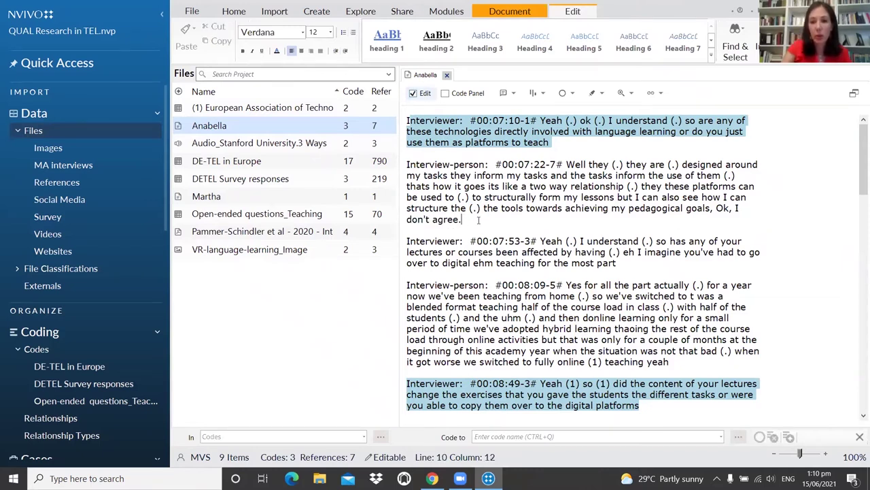
pyautogui.press('BackSpace')
pyautogui.press('BackSpace')
pyautogui.press('BackSpace')
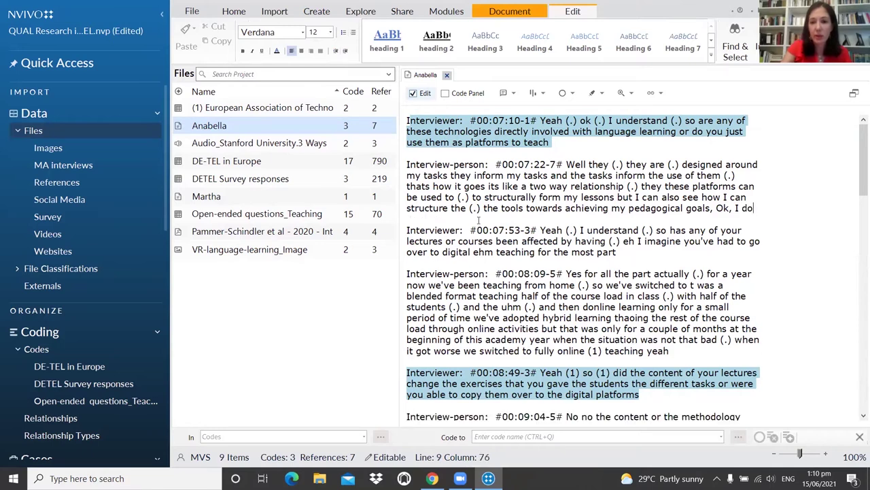
pyautogui.write('agree.')
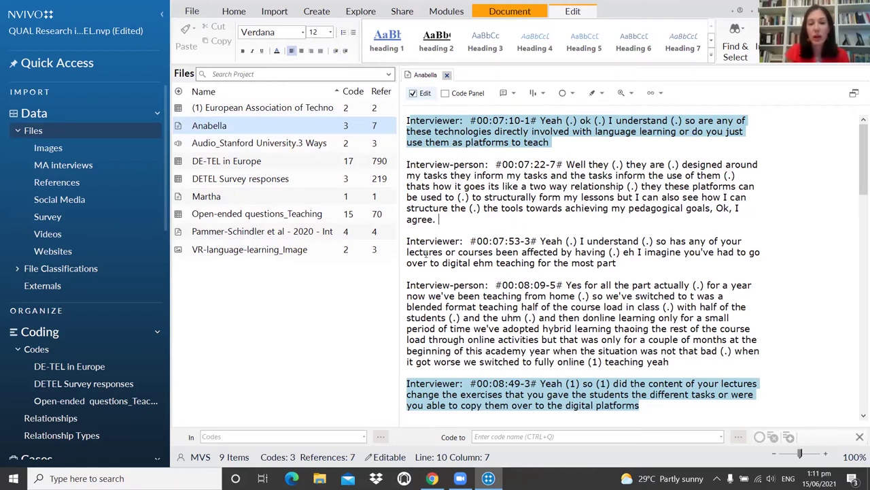
pyautogui.moveTo(407, 240); pyautogui.dragTo(621, 264)
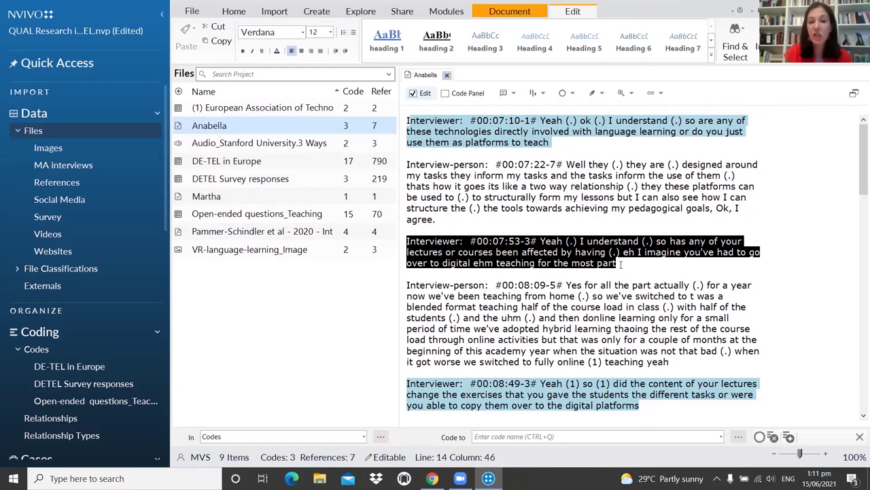
pyautogui.hotkey('shift', 'Right')
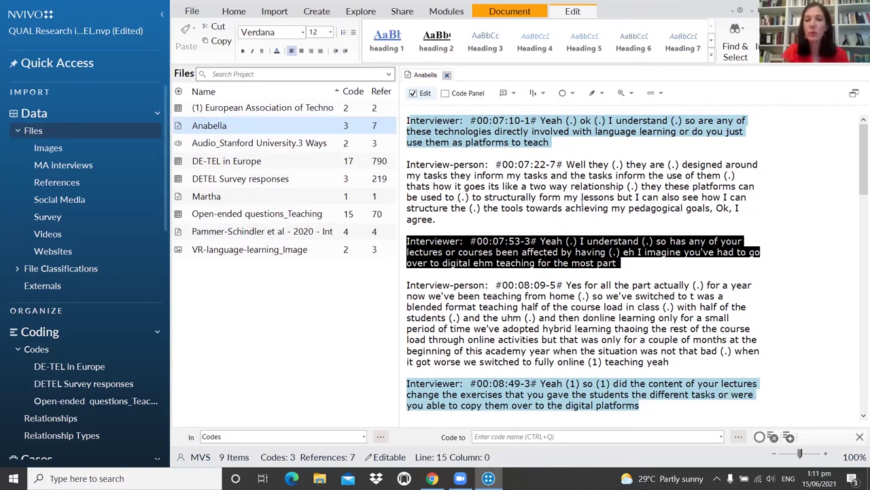
# Add the annotation 'Why the interviewer asked this?' to the selected interviewer question
pyautogui.click(514, 93)
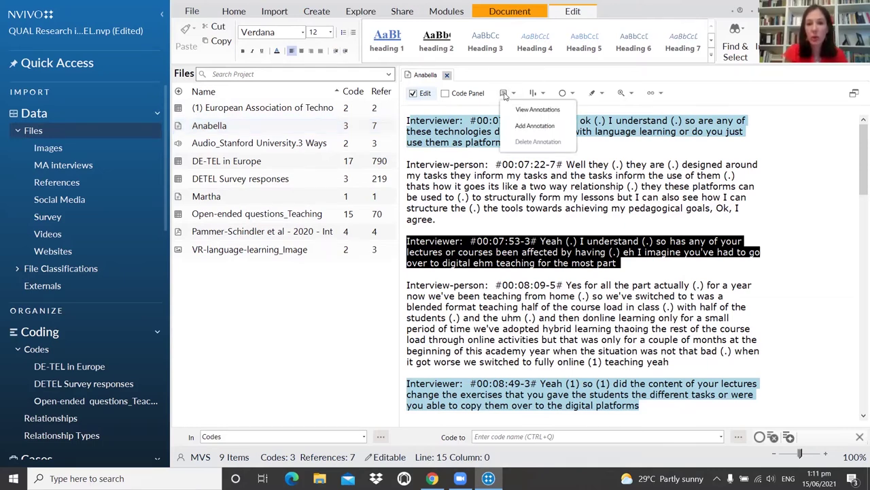
pyautogui.click(531, 126)
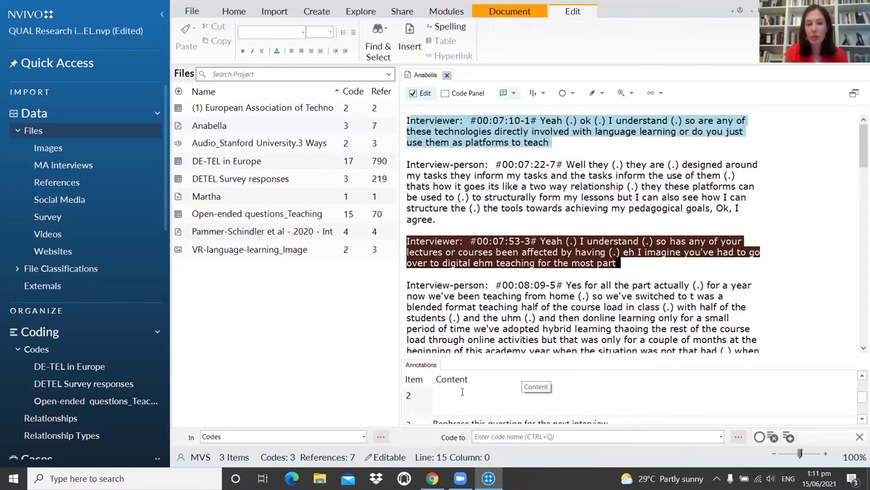
pyautogui.write('Why the ')
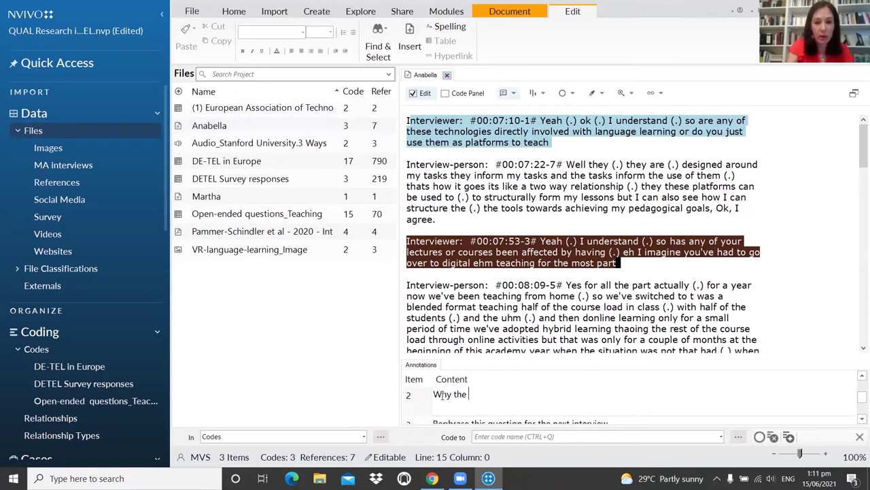
pyautogui.write('intervi')
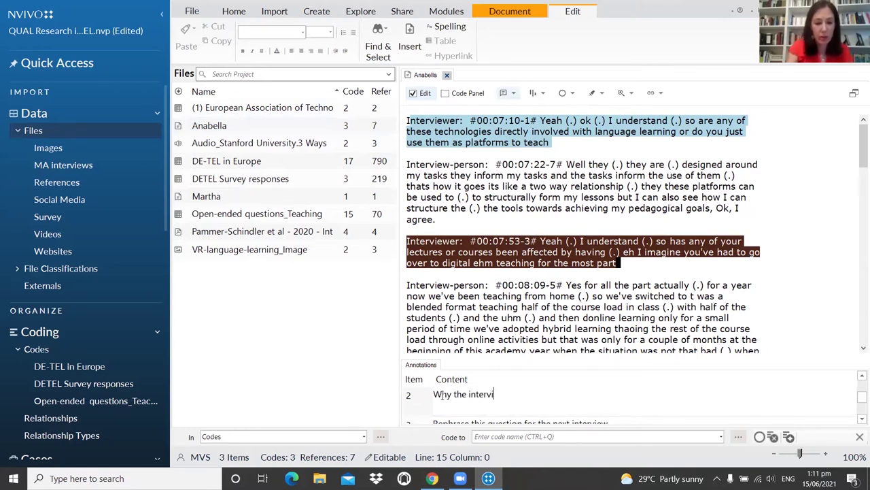
pyautogui.write('e')
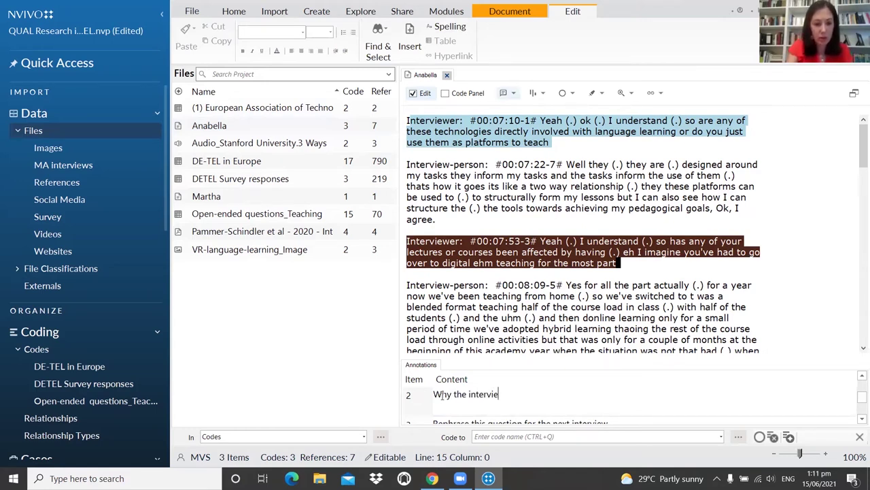
pyautogui.write('wer asked ')
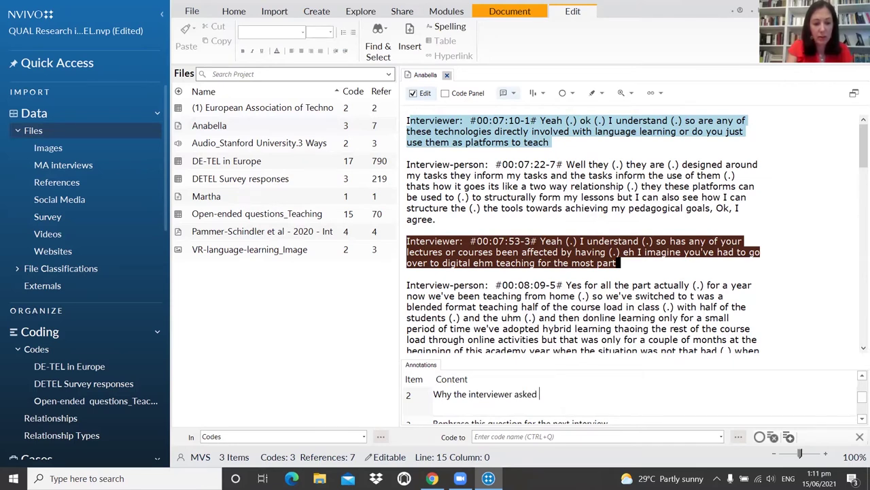
pyautogui.write('this?')
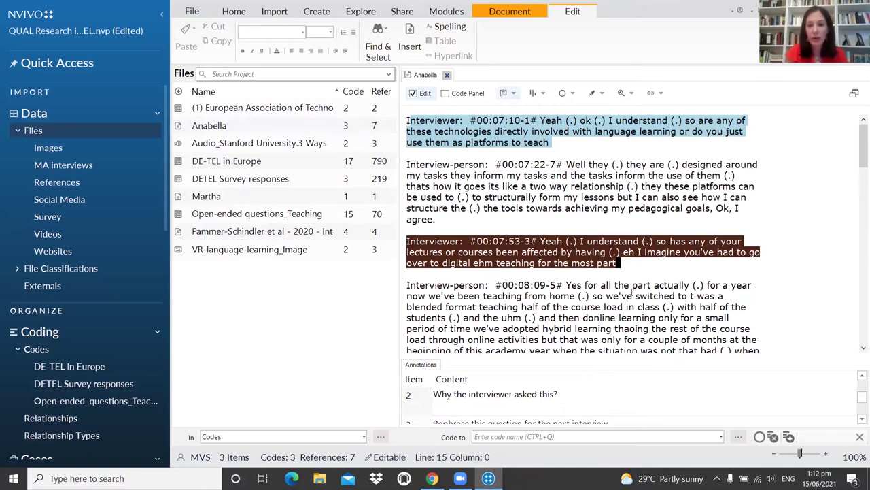
pyautogui.click(654, 329)
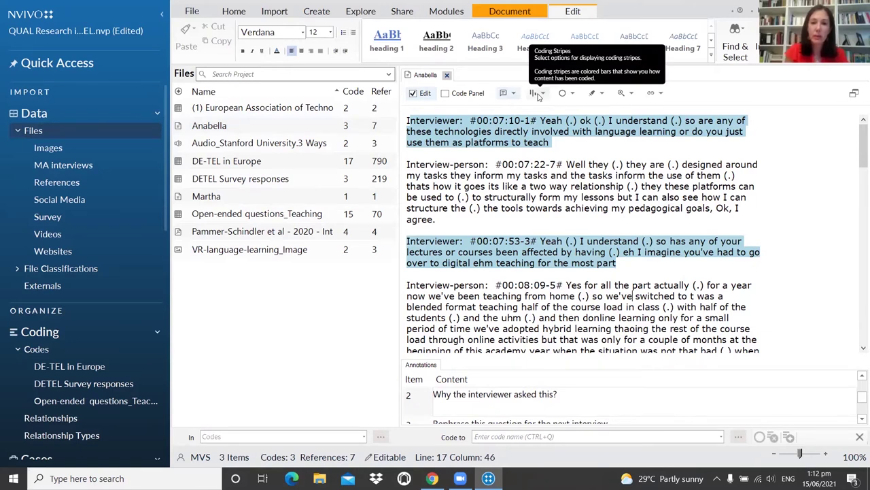
# Show Recently Coded stripes, highlight Hybrid learning passages, then return to ordinary text highlights
pyautogui.click(544, 93)
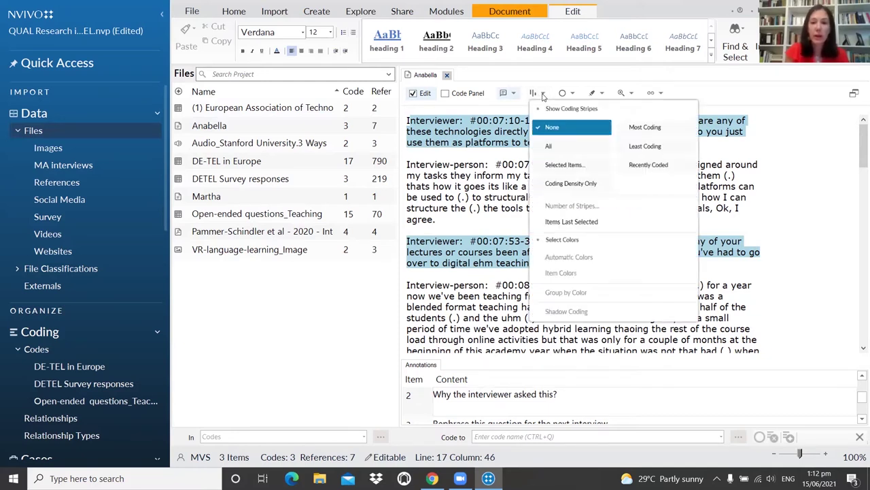
pyautogui.click(648, 164)
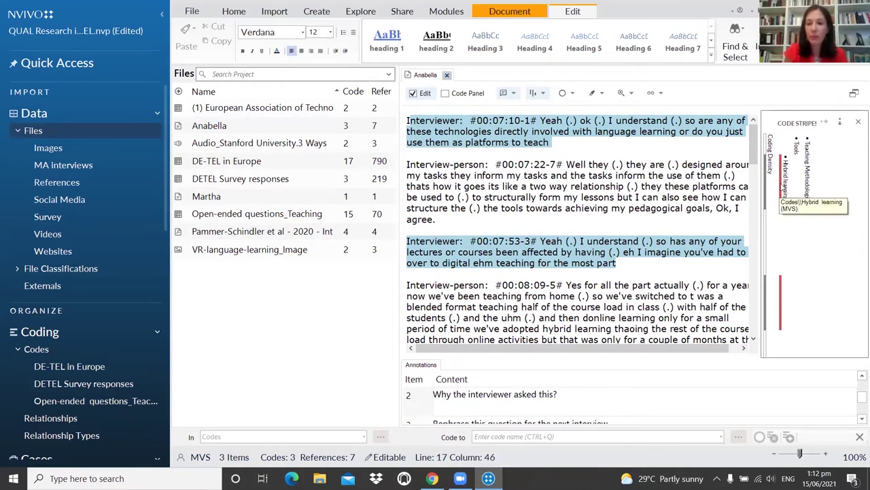
pyautogui.click(782, 189)
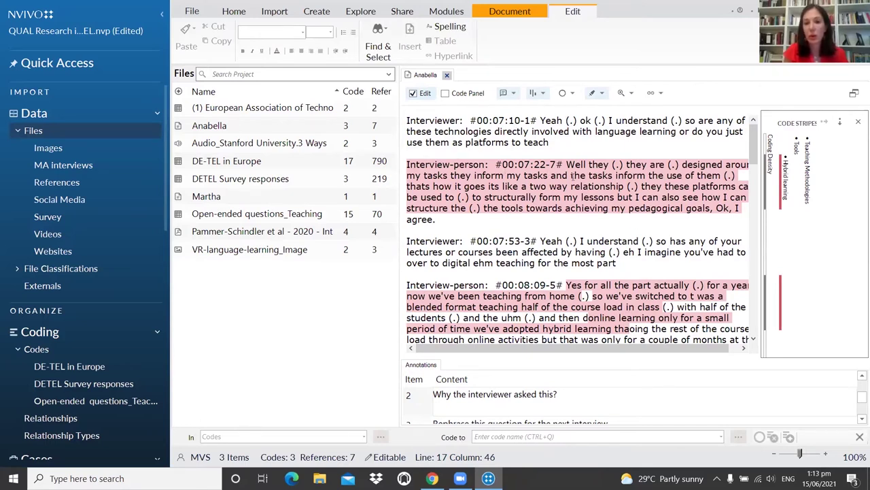
pyautogui.click(601, 100)
pyautogui.click(607, 113)
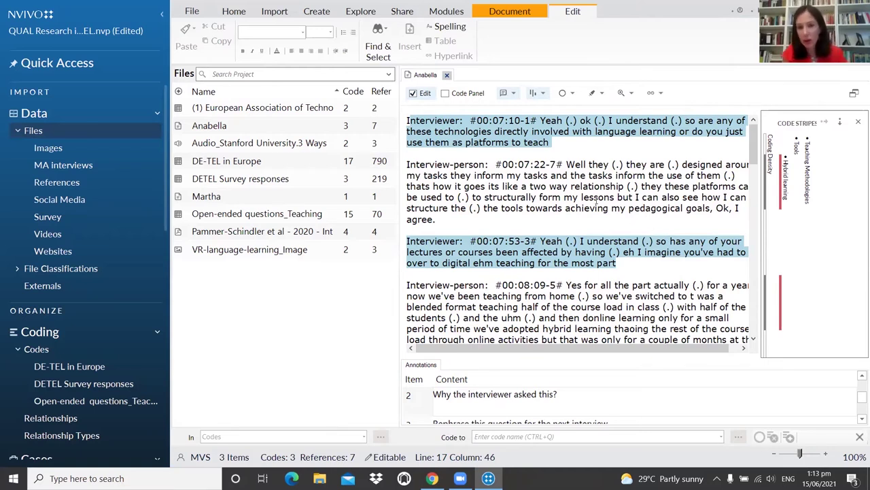
pyautogui.click(630, 96)
pyautogui.click(633, 127)
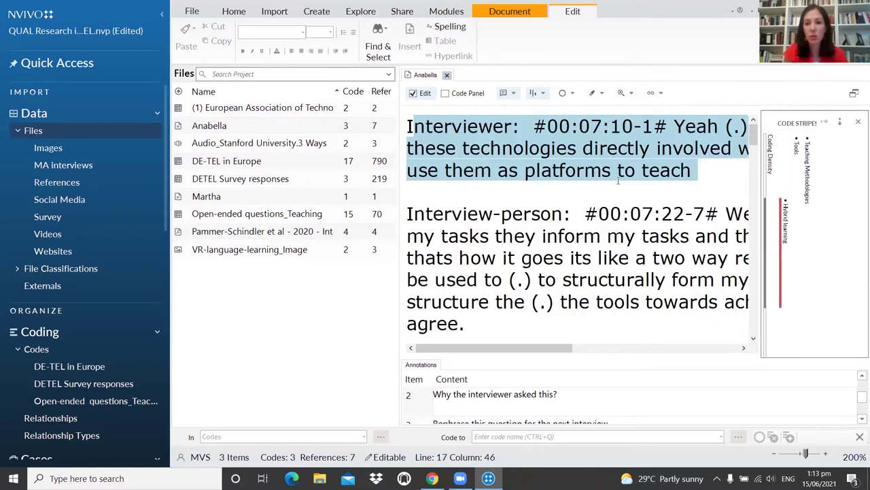
pyautogui.click(631, 96)
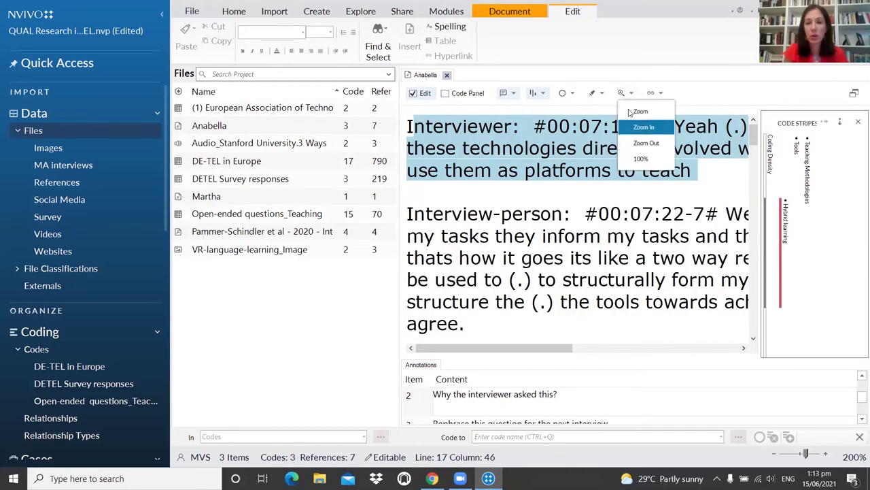
pyautogui.click(639, 159)
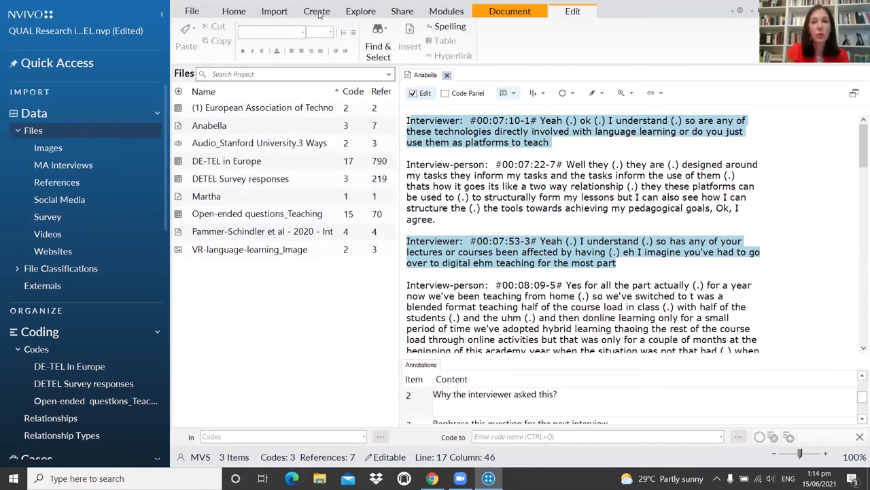
# Close the transcript and start a new code named 'AI in HE'
pyautogui.click(447, 74)
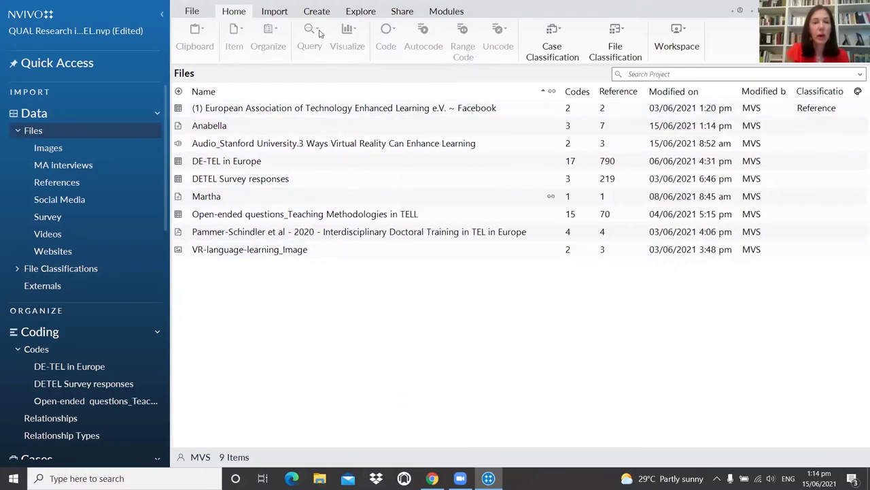
pyautogui.click(316, 11)
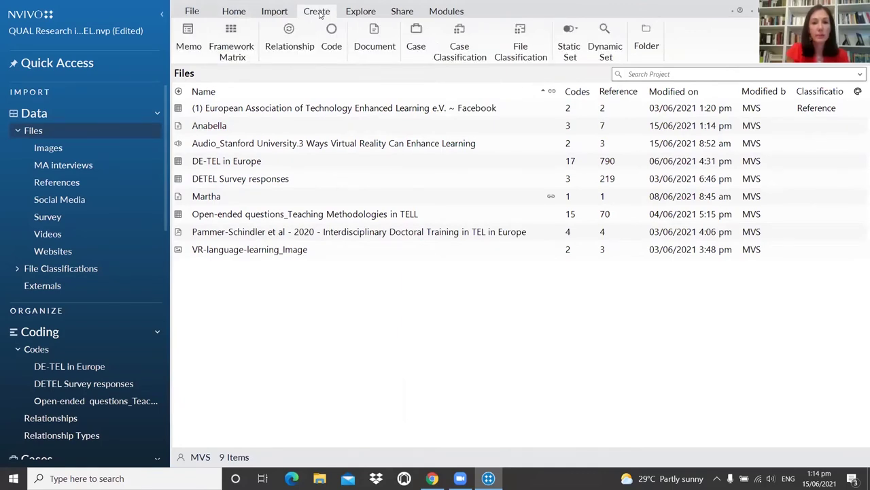
pyautogui.click(332, 33)
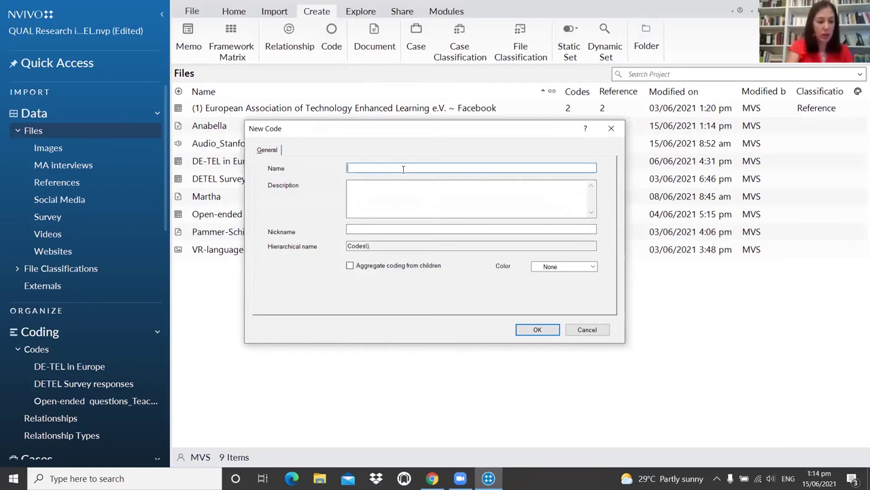
pyautogui.write('AI')
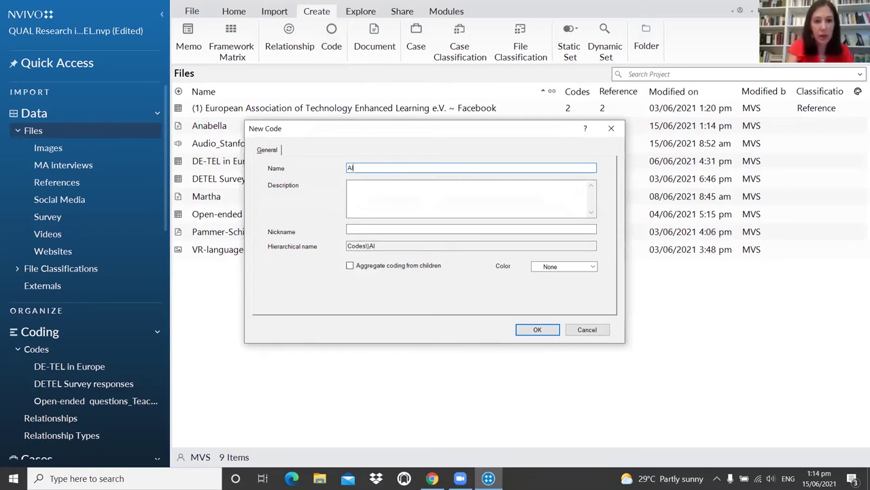
pyautogui.write(' in HE')
pyautogui.click(378, 208)
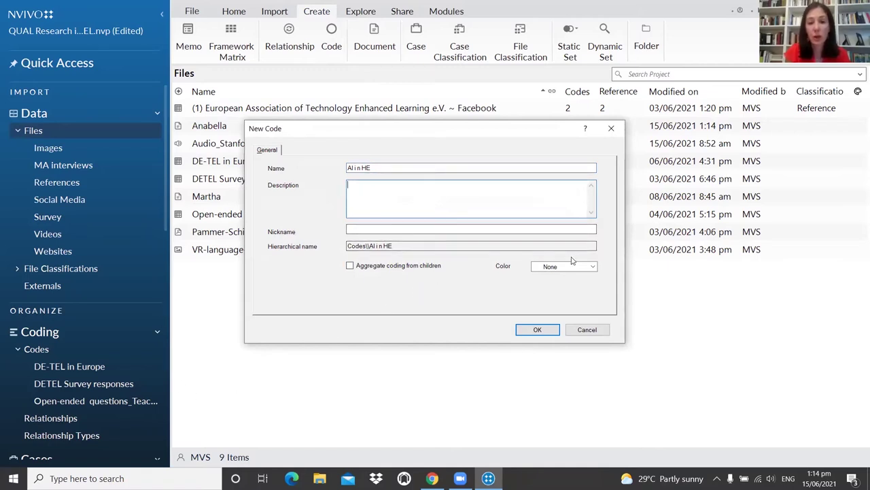
# Make the AI in HE code yellow, create it, and close its view
pyautogui.click(593, 267)
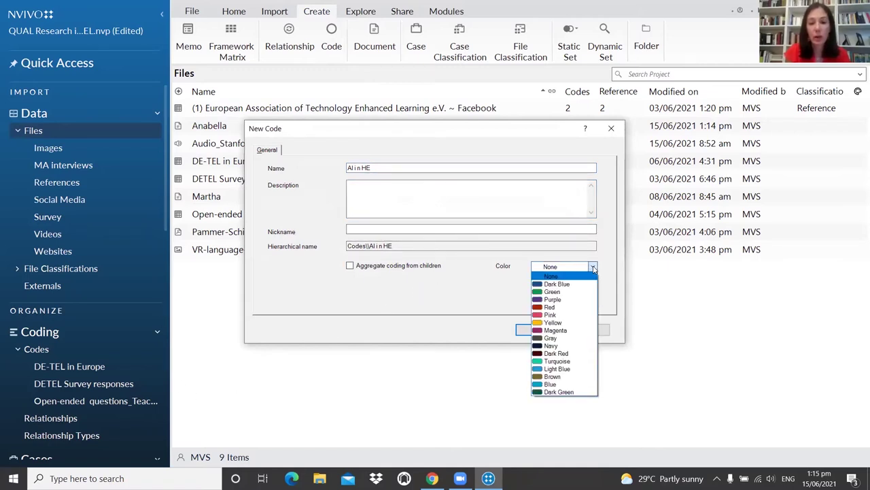
pyautogui.click(564, 325)
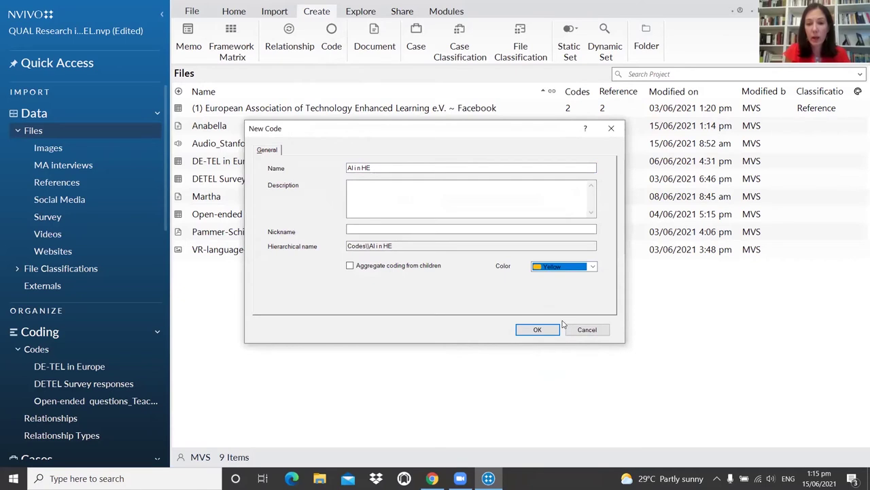
pyautogui.click(544, 331)
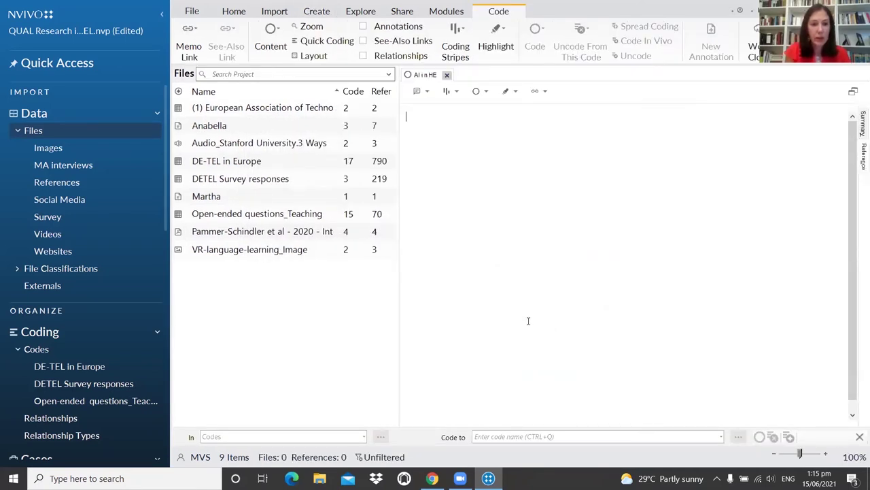
pyautogui.click(447, 74)
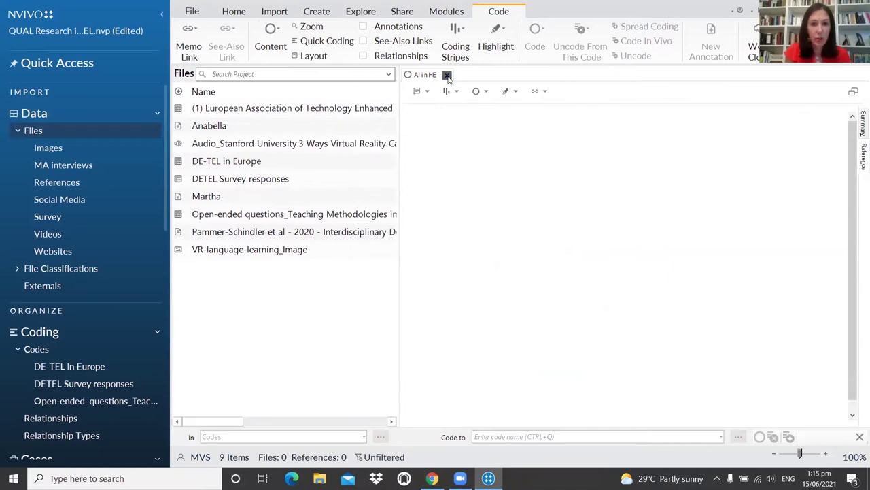
# List all 16 codes, then open and dismiss another New Code form without saving
pyautogui.click(38, 349)
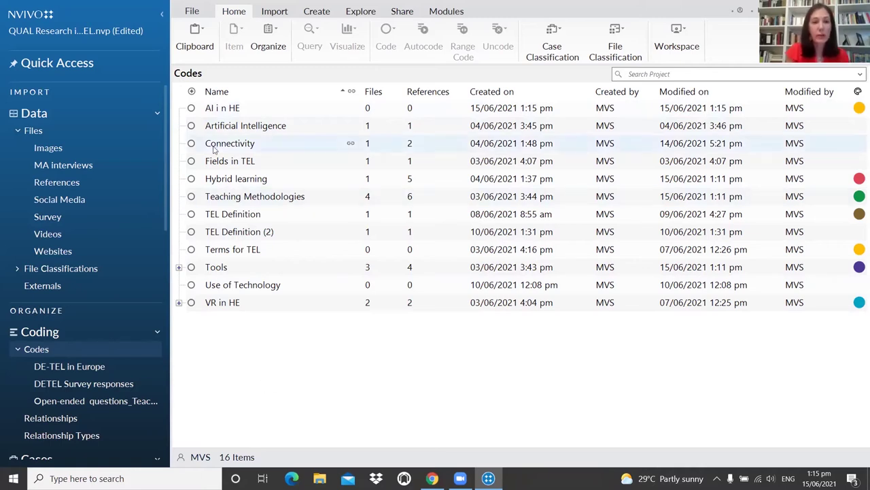
pyautogui.rightClick(271, 347)
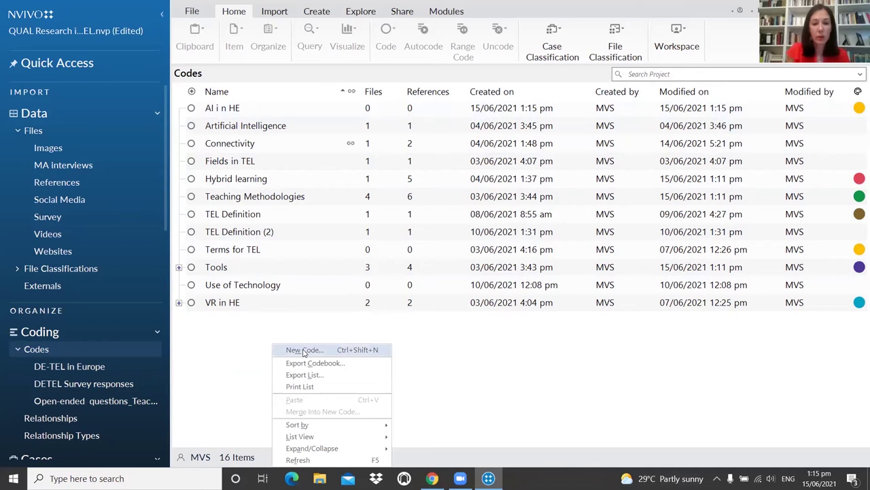
pyautogui.click(304, 350)
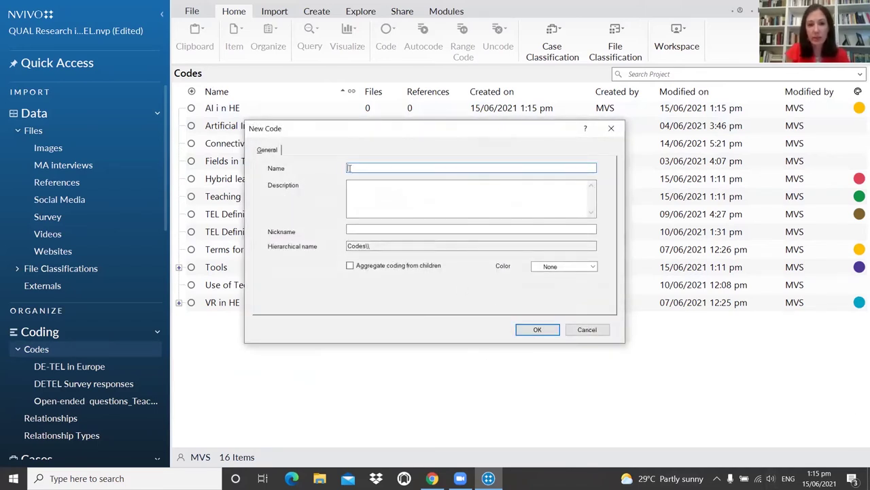
pyautogui.click(613, 128)
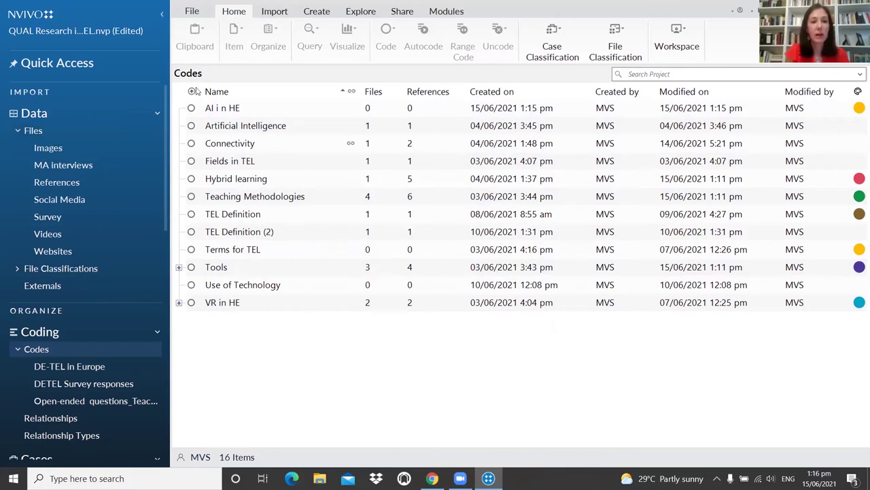
# Return to the Files list, open the Anabella transcript, and dismiss its coding options
pyautogui.click(58, 131)
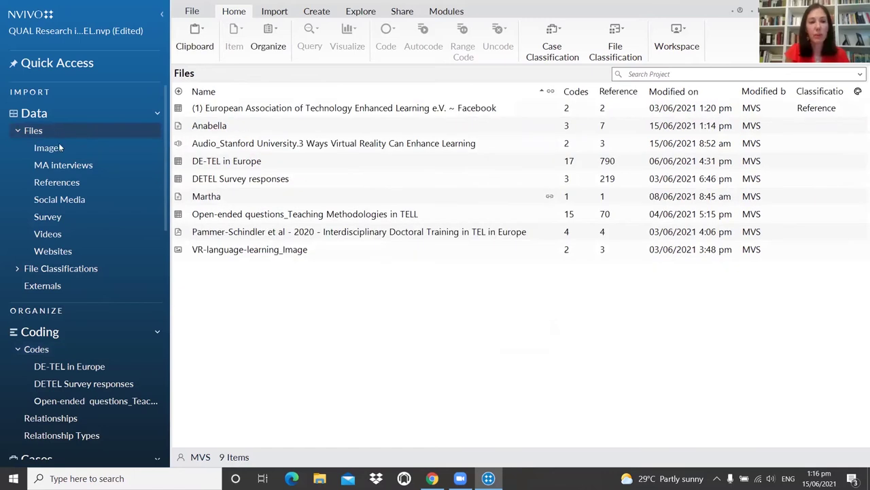
pyautogui.click(226, 125)
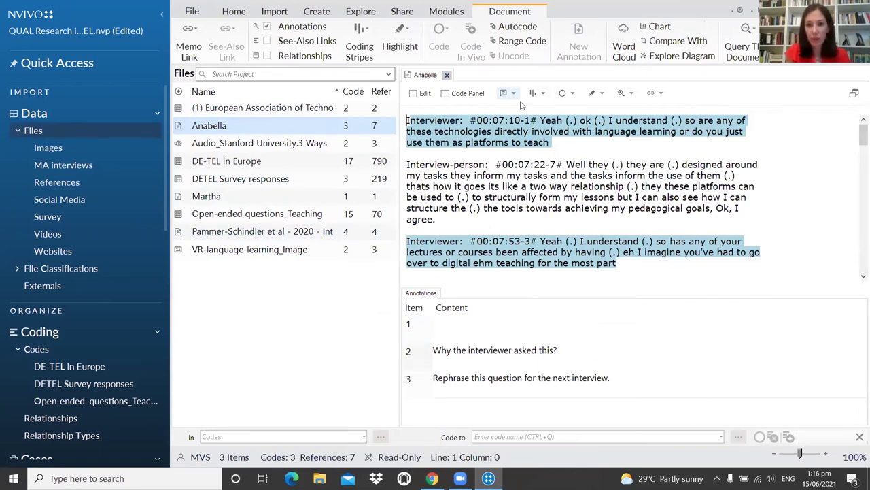
pyautogui.click(574, 94)
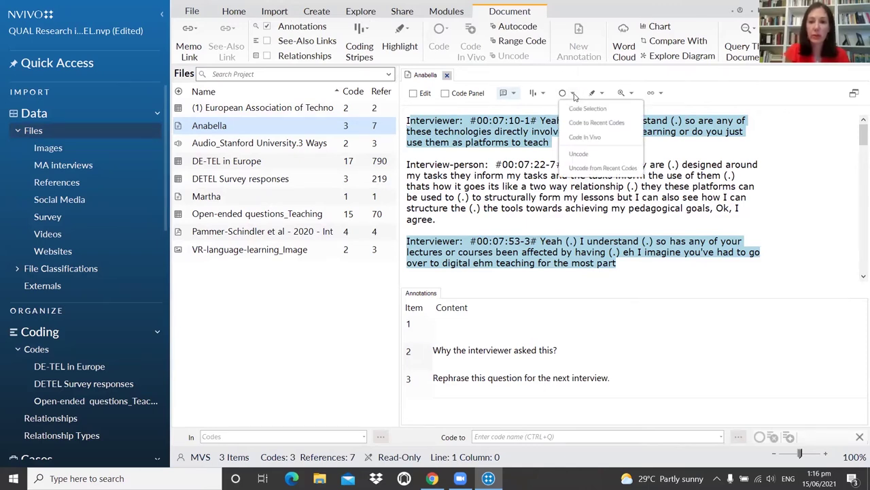
pyautogui.click(541, 181)
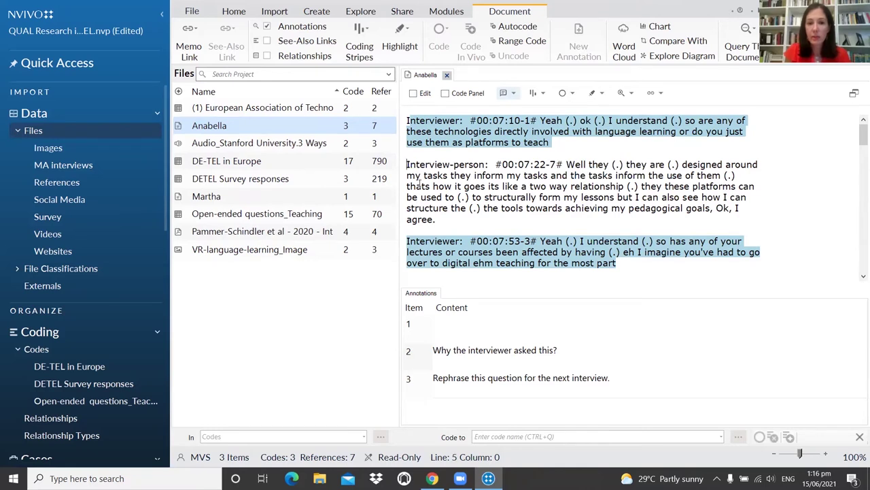
# Select the task-designed platforms paragraph, open Code Selection, then cancel without coding and deselect
pyautogui.moveTo(406, 163); pyautogui.dragTo(440, 219)
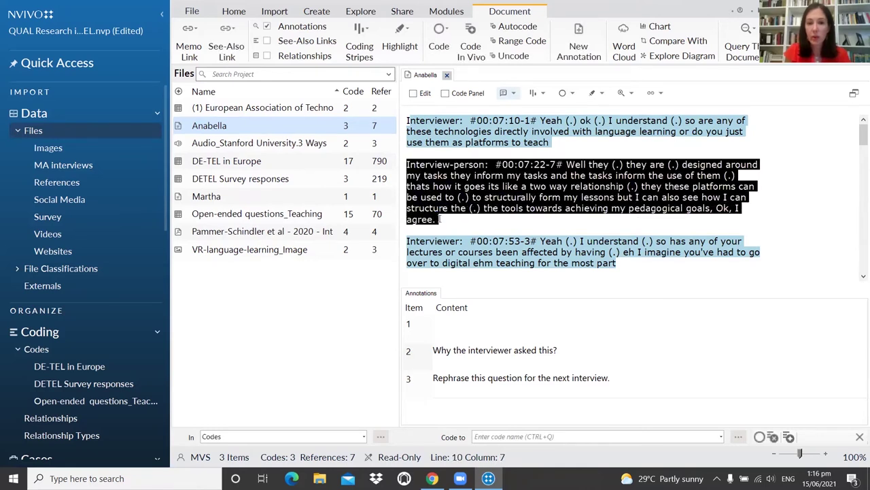
pyautogui.click(573, 94)
pyautogui.click(586, 109)
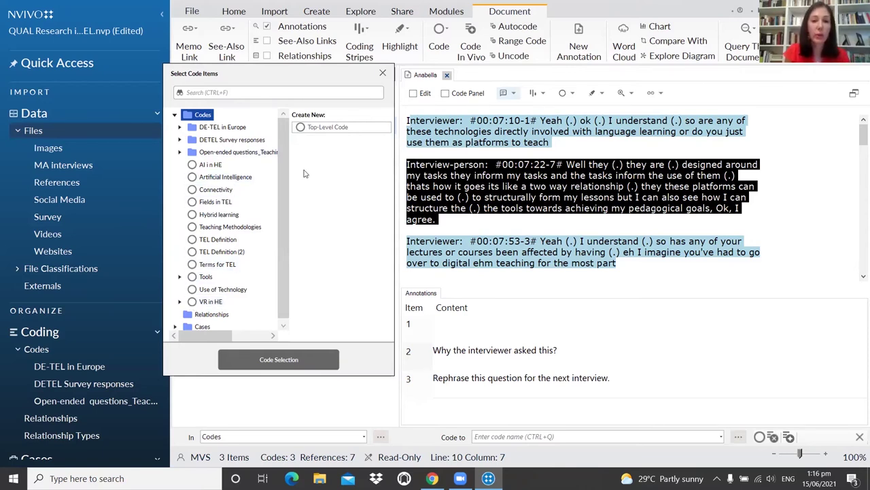
pyautogui.click(314, 127)
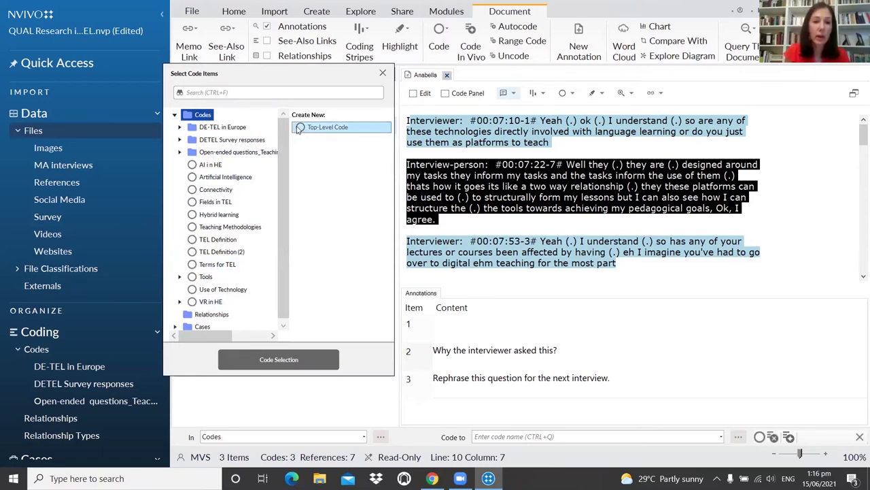
pyautogui.click(383, 73)
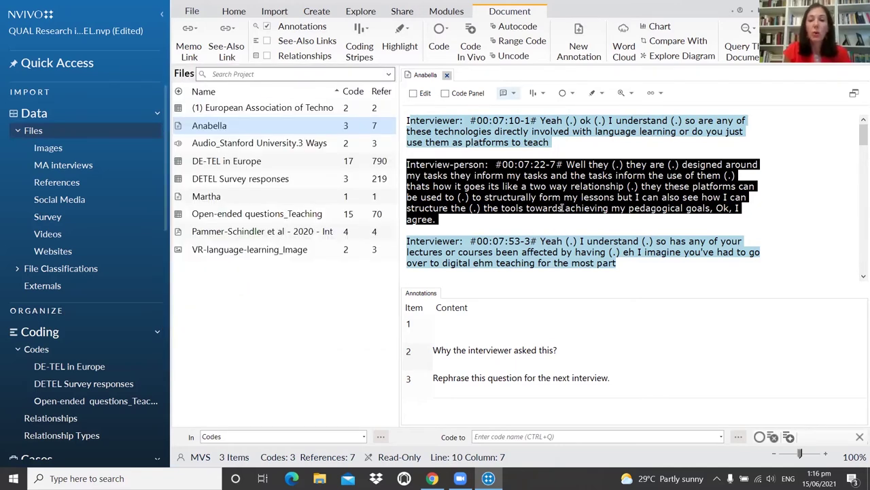
pyautogui.click(563, 208)
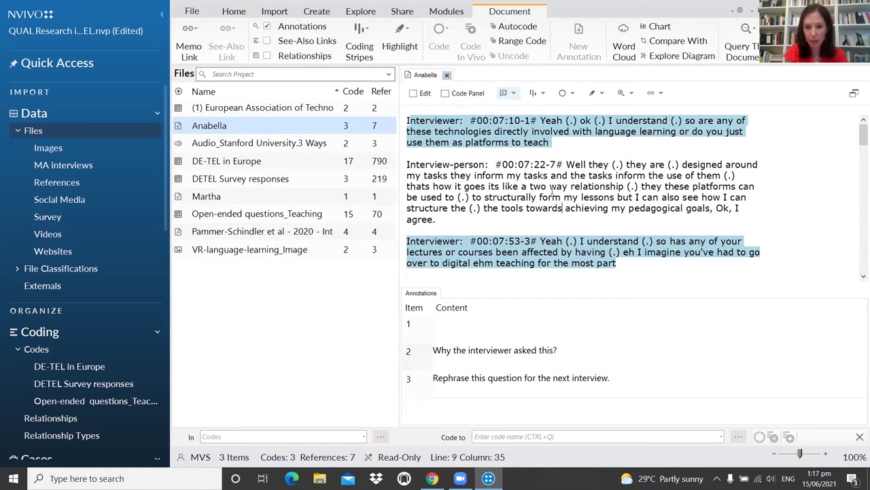
# Untick View Annotations and select the passage about blended format and hybrid learning
pyautogui.scroll(-1, 551, 191)
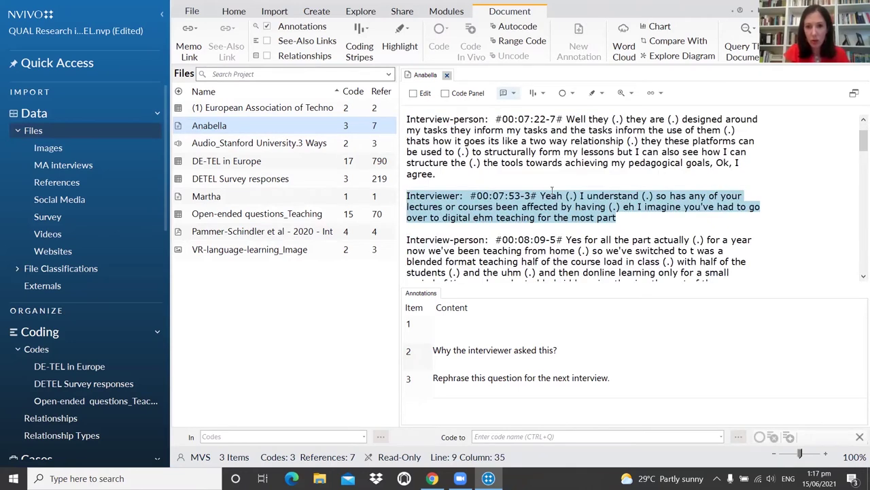
pyautogui.click(515, 94)
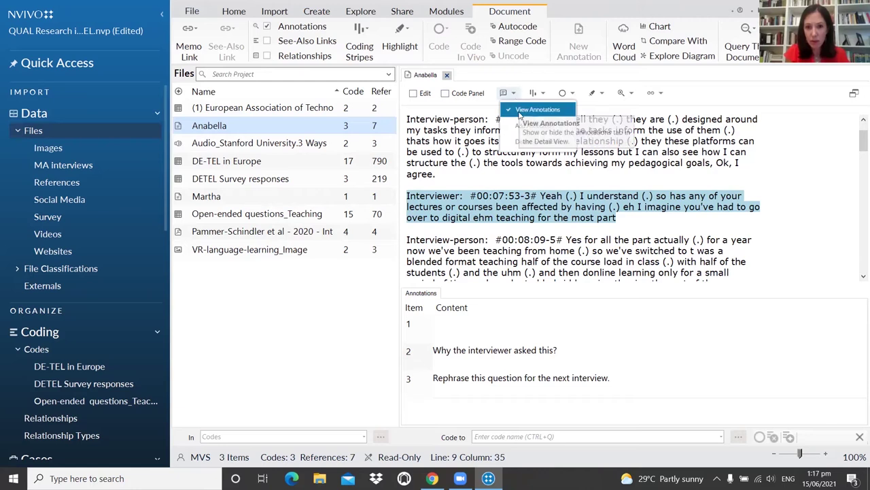
pyautogui.click(519, 116)
pyautogui.scroll(1, 582, 246)
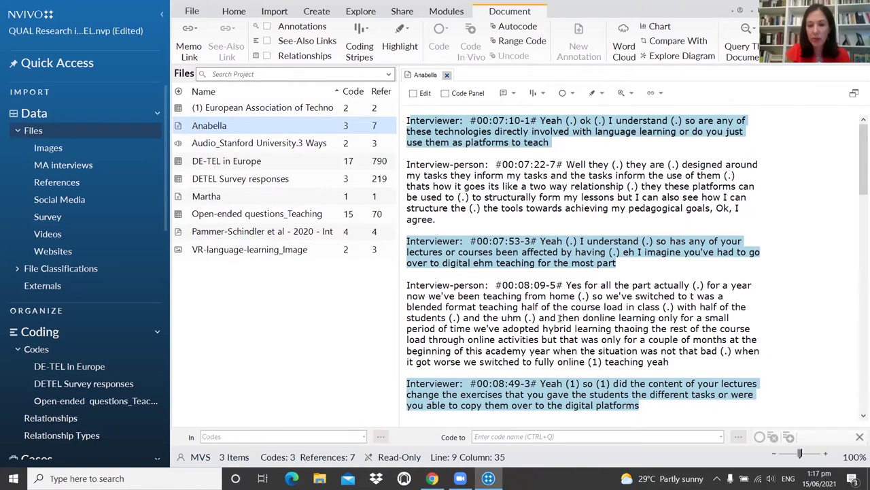
pyautogui.moveTo(409, 307); pyautogui.dragTo(617, 328)
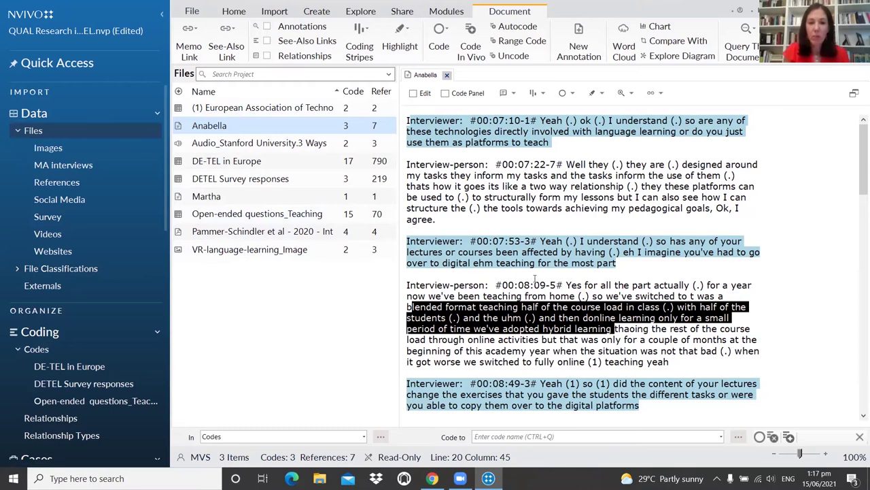
# Code the selected blended-format passage to Hybrid learning using Code Selection
pyautogui.click(573, 94)
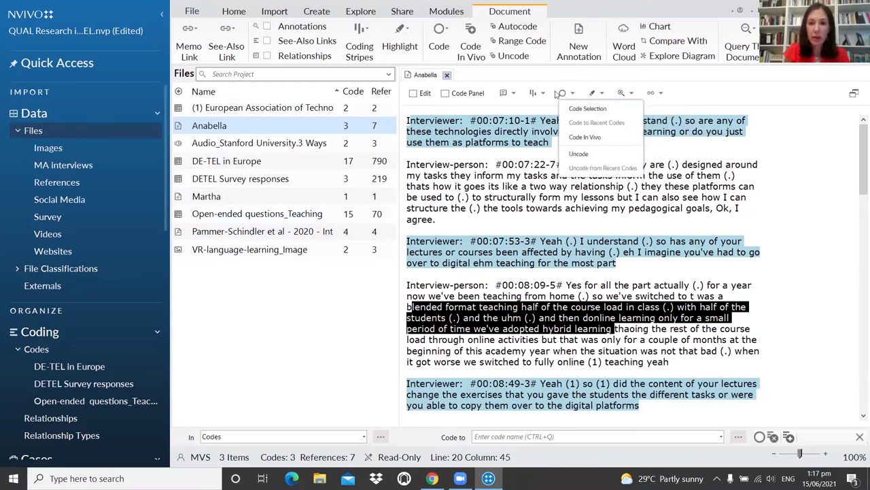
pyautogui.click(588, 110)
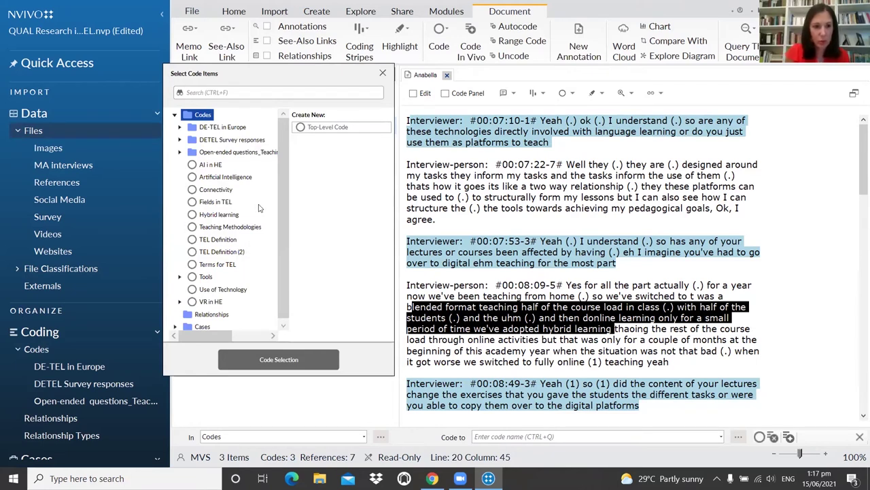
pyautogui.click(194, 217)
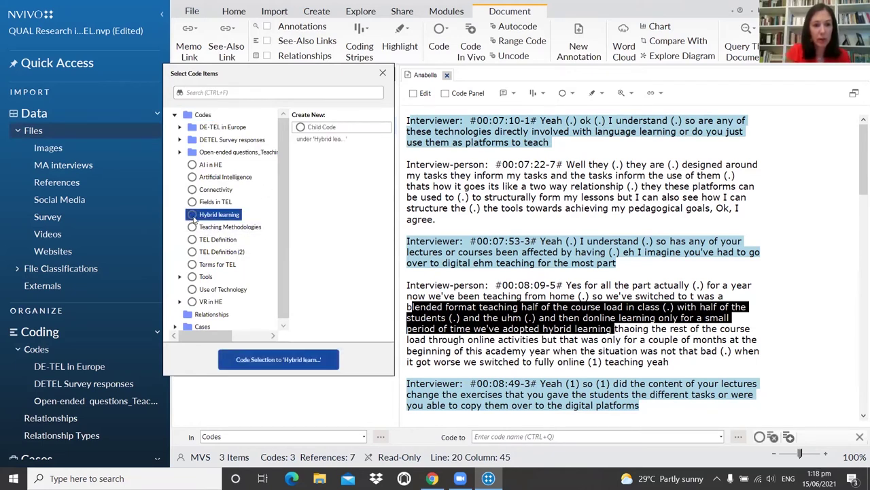
pyautogui.click(290, 366)
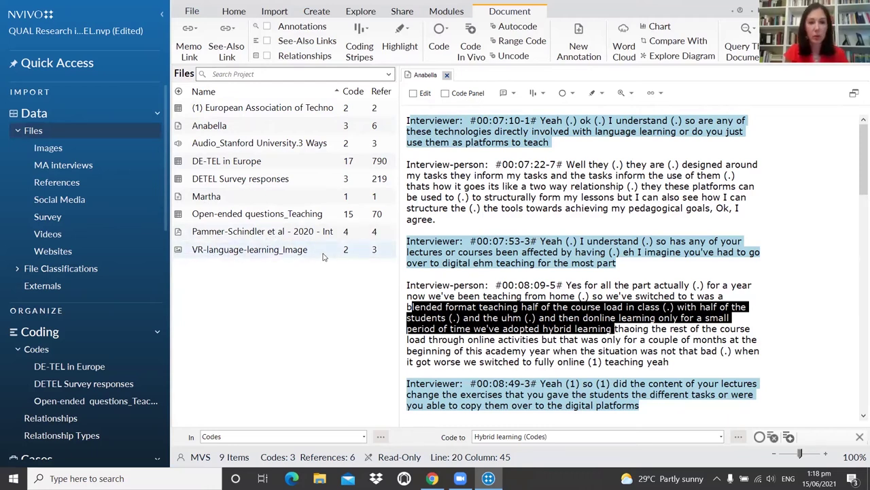
pyautogui.click(275, 11)
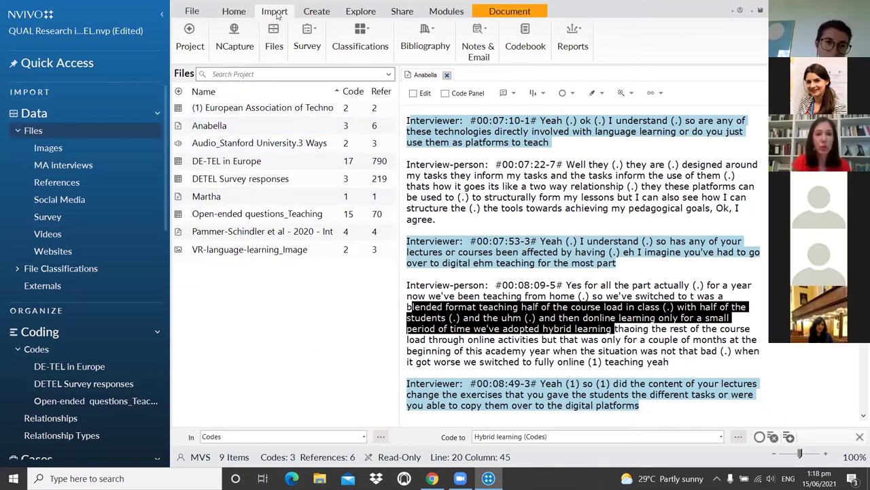
pyautogui.click(273, 37)
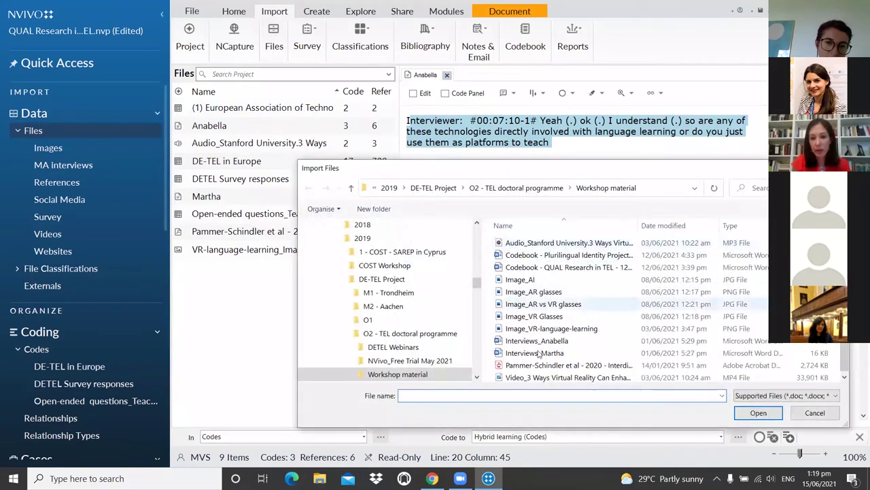
pyautogui.press('Escape')
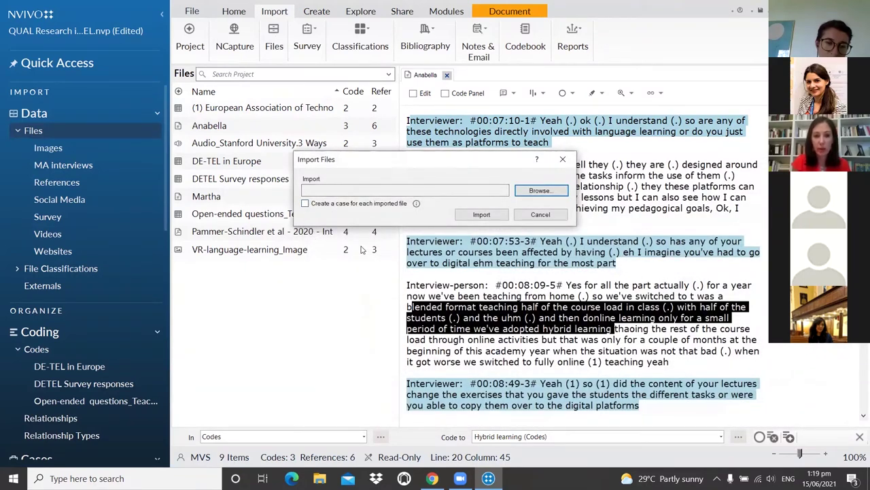
pyautogui.click(568, 159)
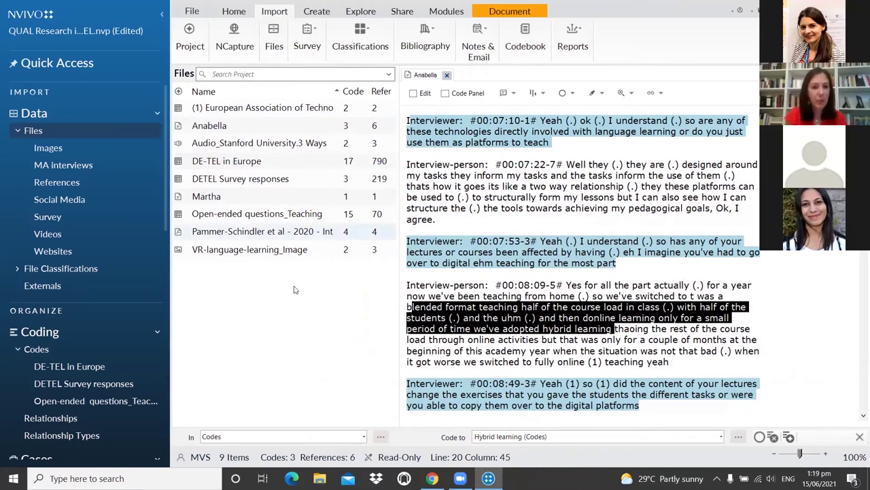
# Open VR-language-learning_Image and draw a region around the VR headset
pyautogui.doubleClick(248, 251)
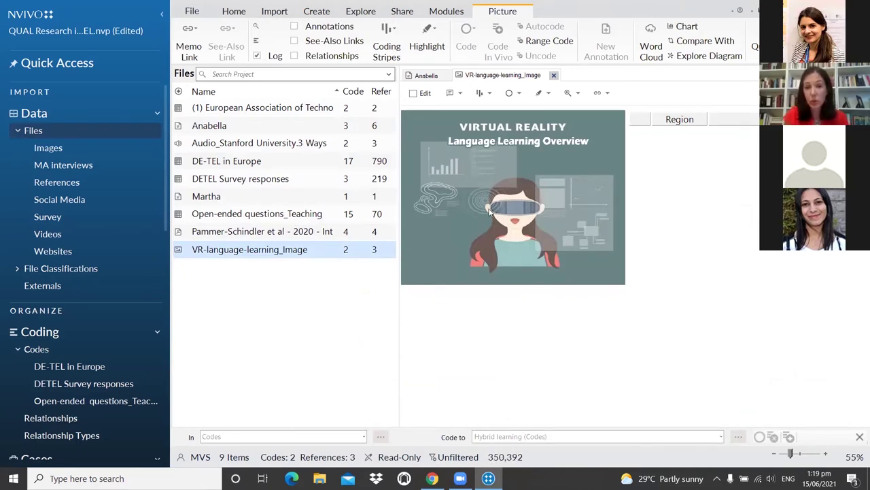
pyautogui.moveTo(461, 178)
pyautogui.mouseDown()
pyautogui.moveTo(504, 215)
pyautogui.moveTo(564, 225)
pyautogui.mouseUp()
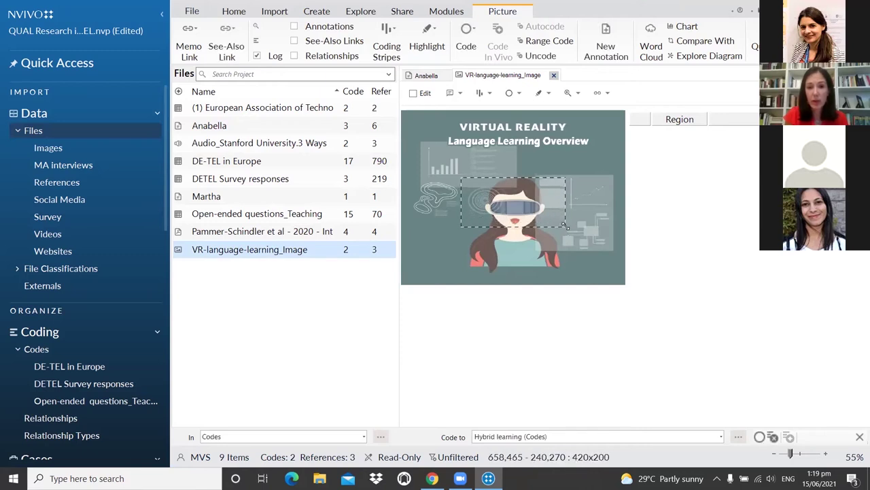
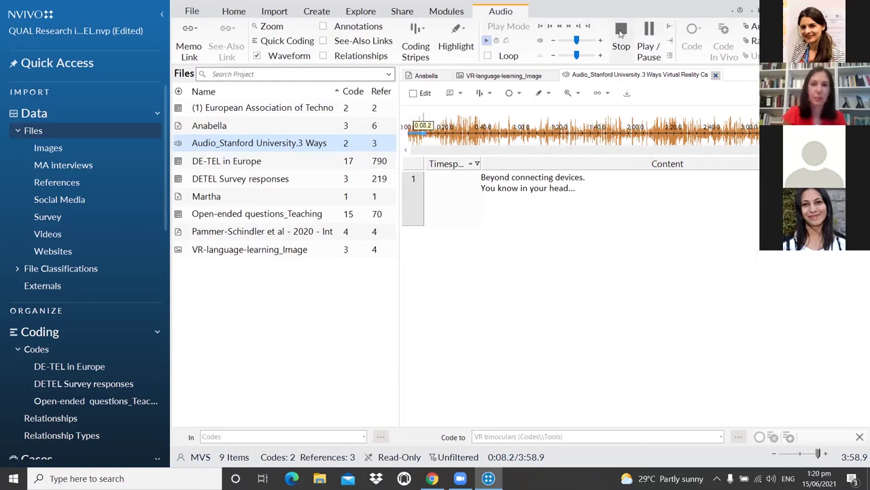
# Rewind the Stanford audio to 0:00, play it, and mark a short selection near the start
pyautogui.click(645, 31)
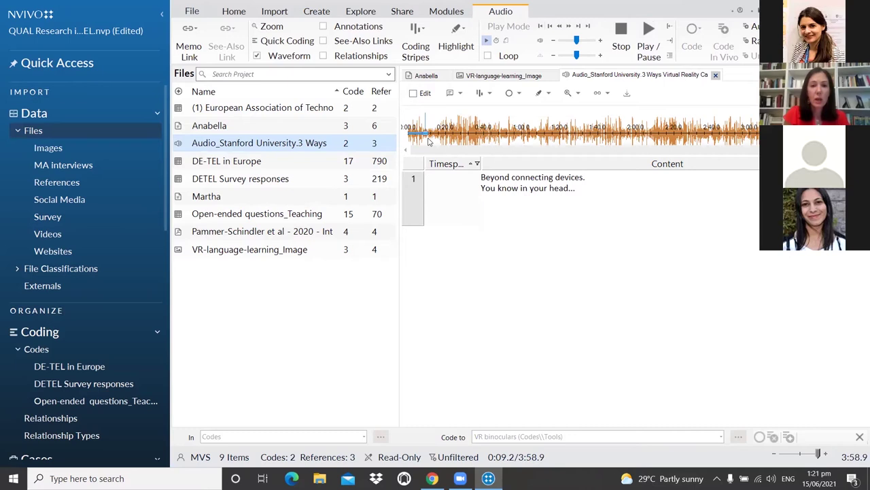
pyautogui.moveTo(426, 136); pyautogui.dragTo(409, 133)
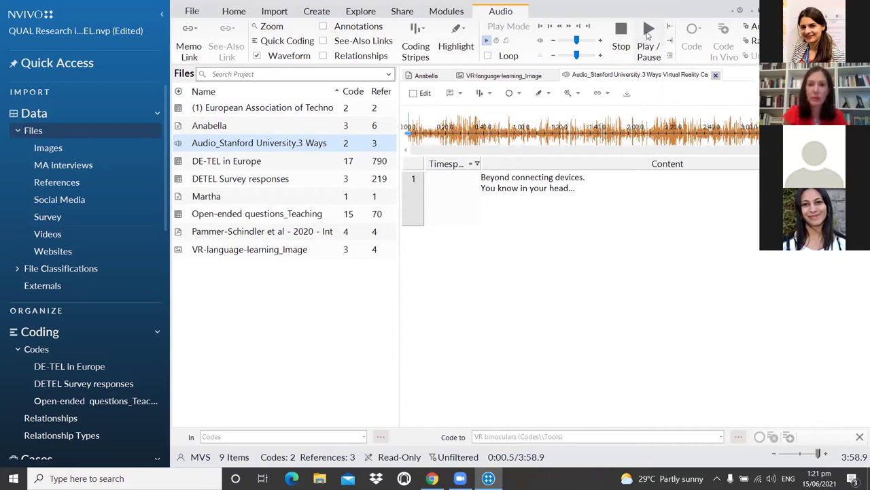
pyautogui.click(648, 32)
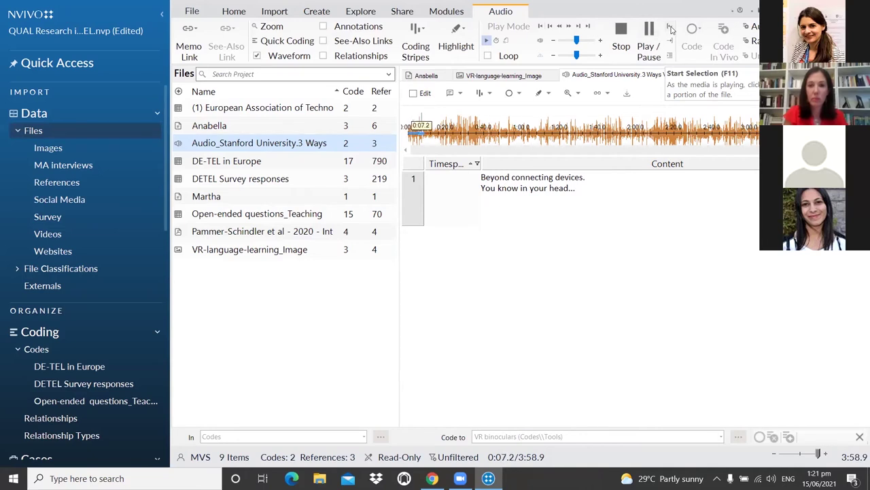
pyautogui.click(671, 30)
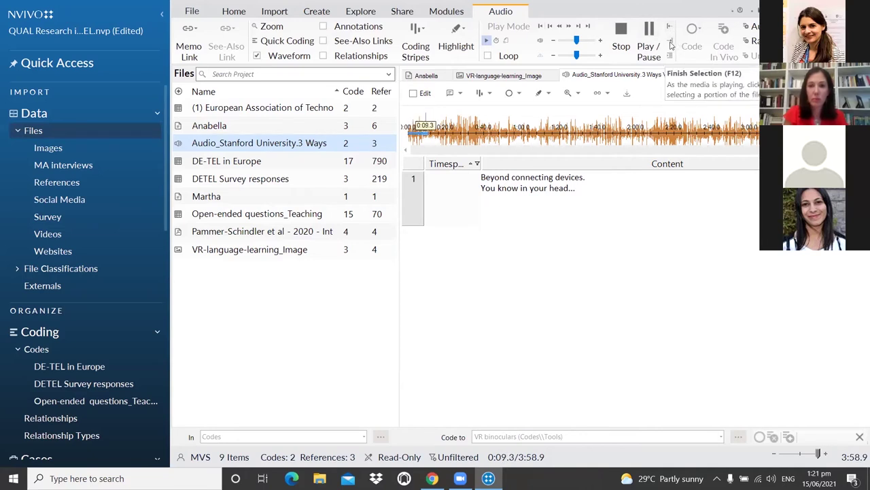
pyautogui.click(670, 43)
pyautogui.click(626, 32)
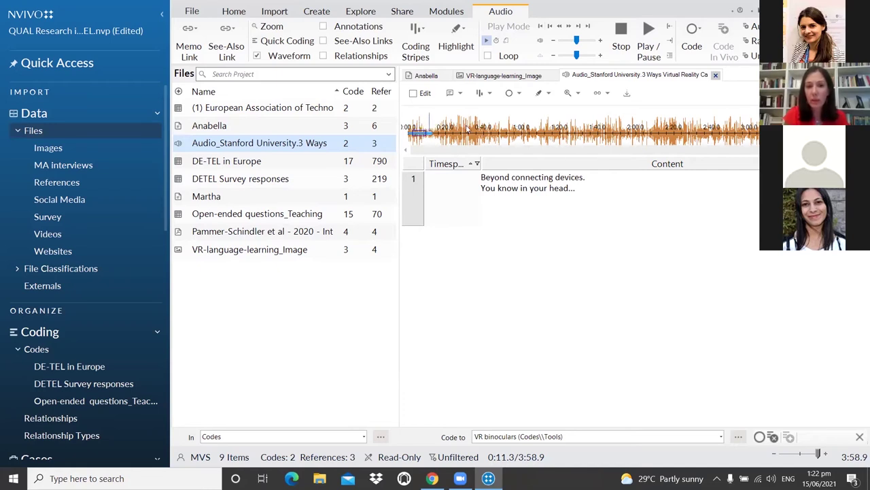
# Code the selected Stanford audio clip to the Connectivity code
pyautogui.click(518, 94)
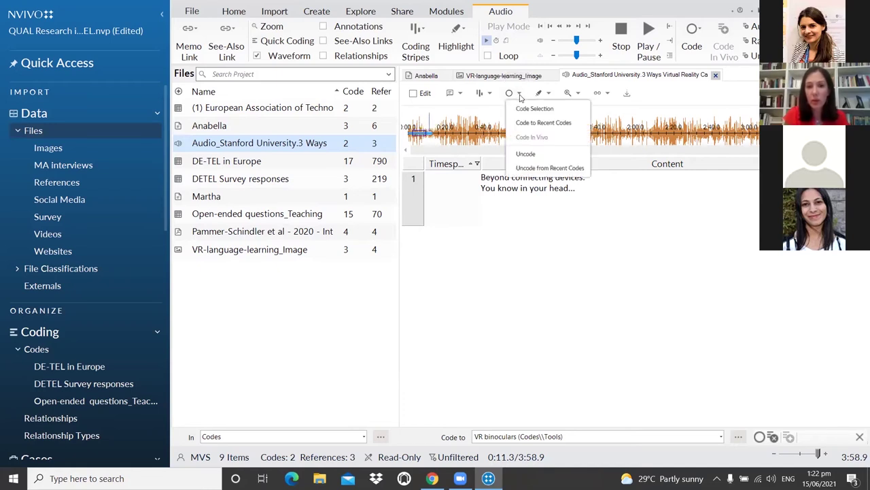
pyautogui.click(530, 109)
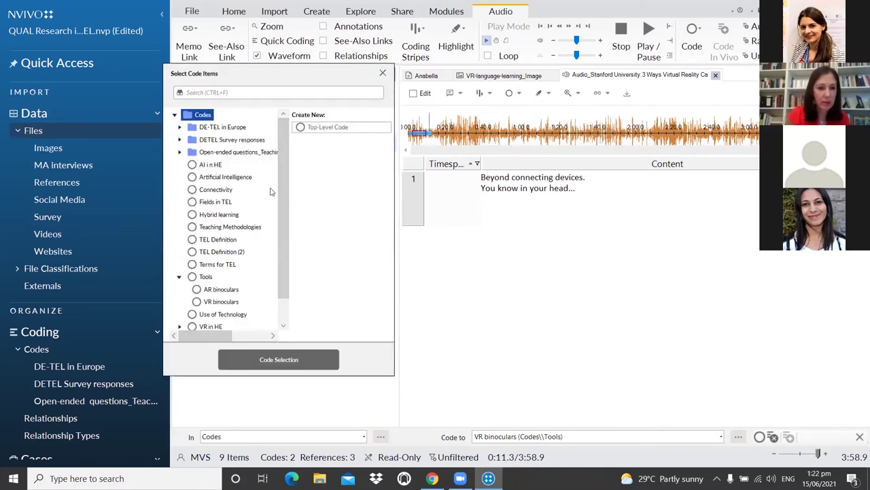
pyautogui.click(193, 192)
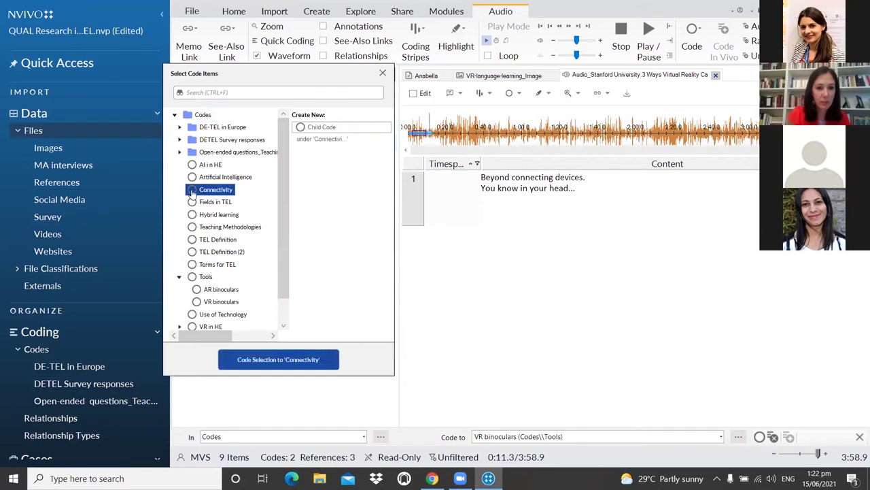
pyautogui.click(309, 360)
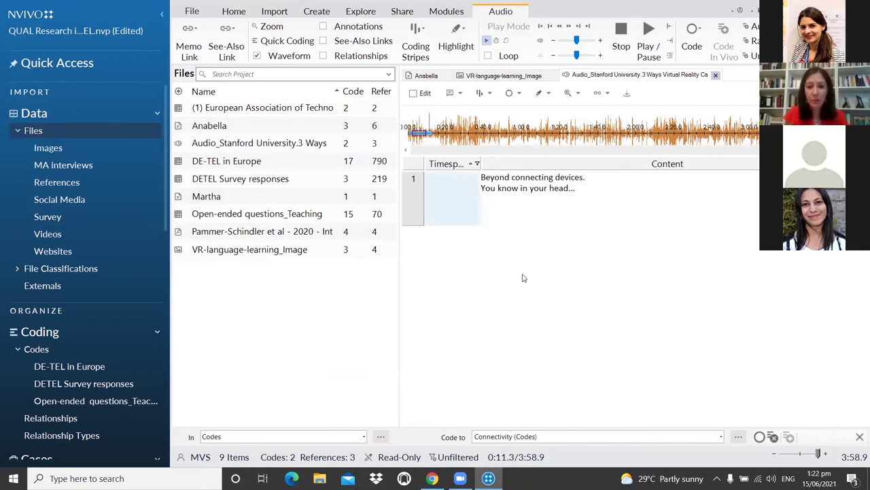
# Make the Stanford transcript editable, bring up the NVivo Transcription offer, and switch to Chrome
pyautogui.click(414, 94)
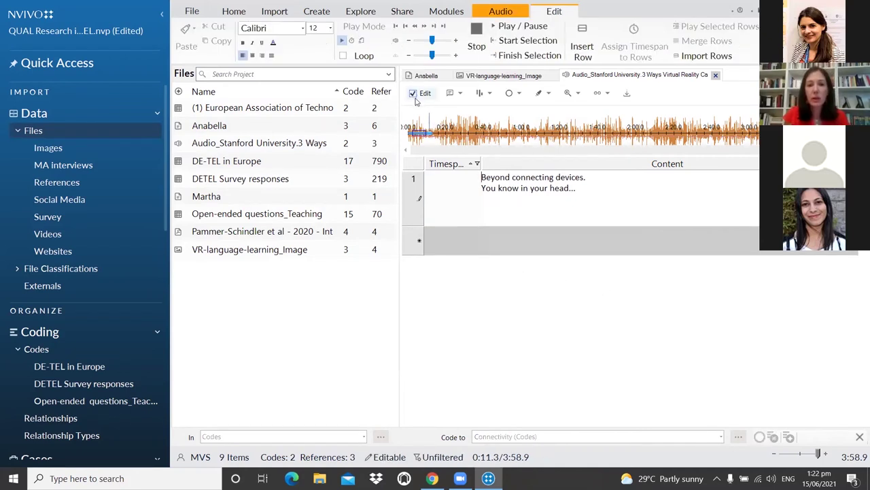
pyautogui.click(598, 192)
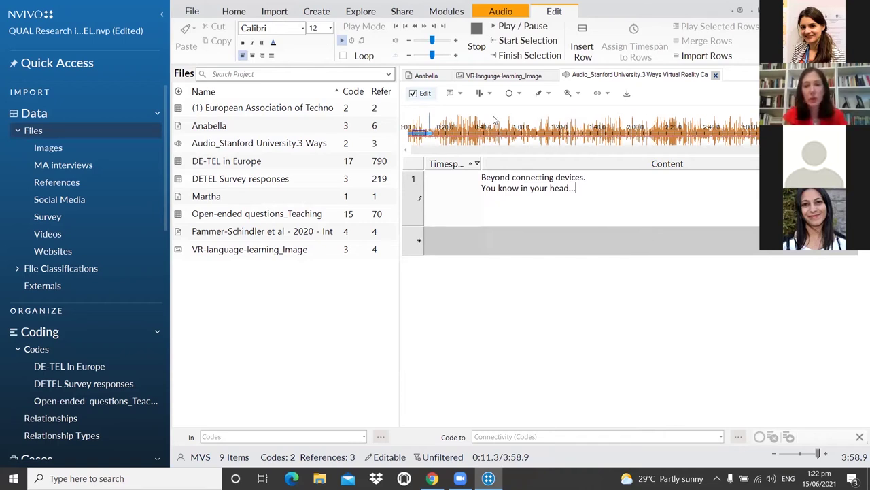
pyautogui.click(445, 12)
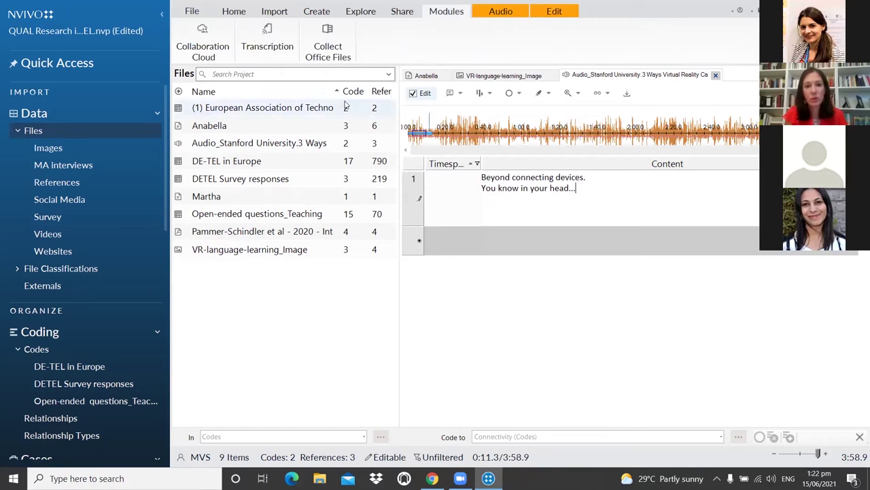
pyautogui.click(267, 31)
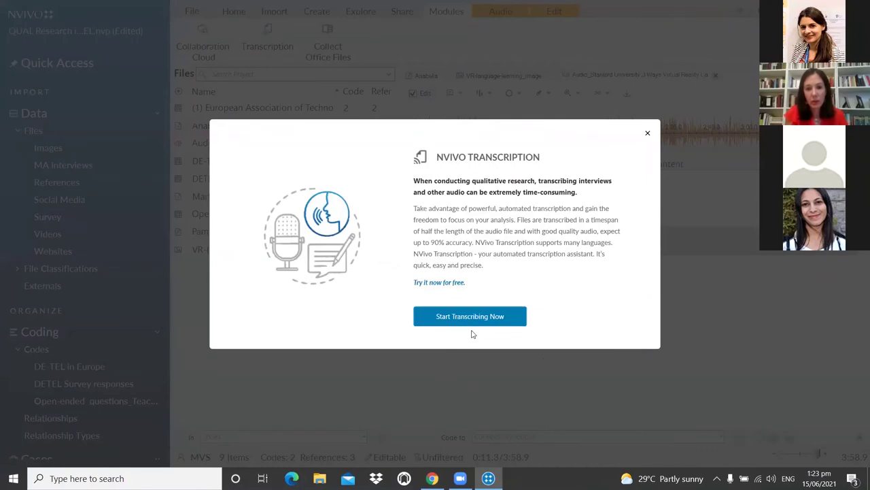
pyautogui.click(433, 478)
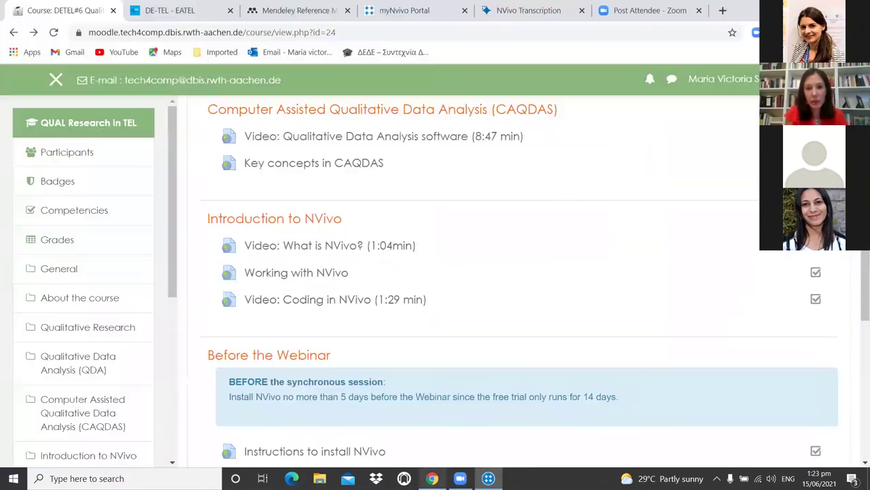
# View the myNVivo portal and NVivo Transcription's All Files page, then return to NVivo
pyautogui.click(425, 12)
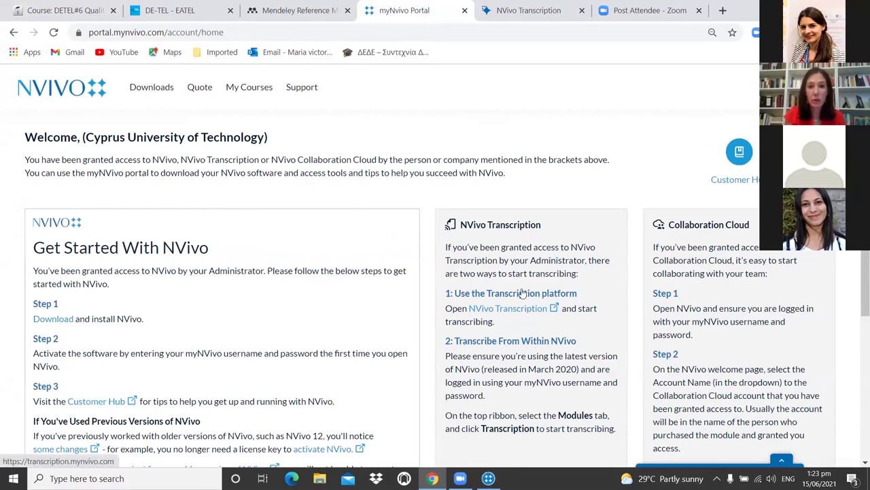
pyautogui.click(535, 11)
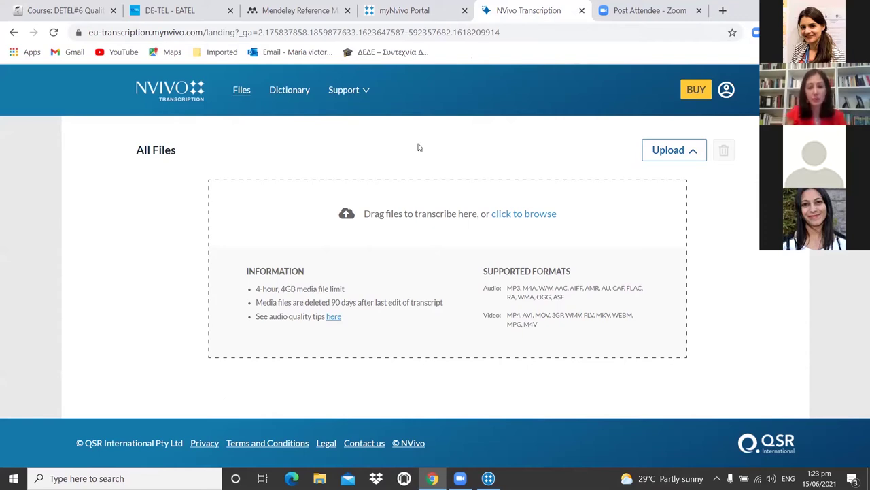
pyautogui.moveTo(499, 474)
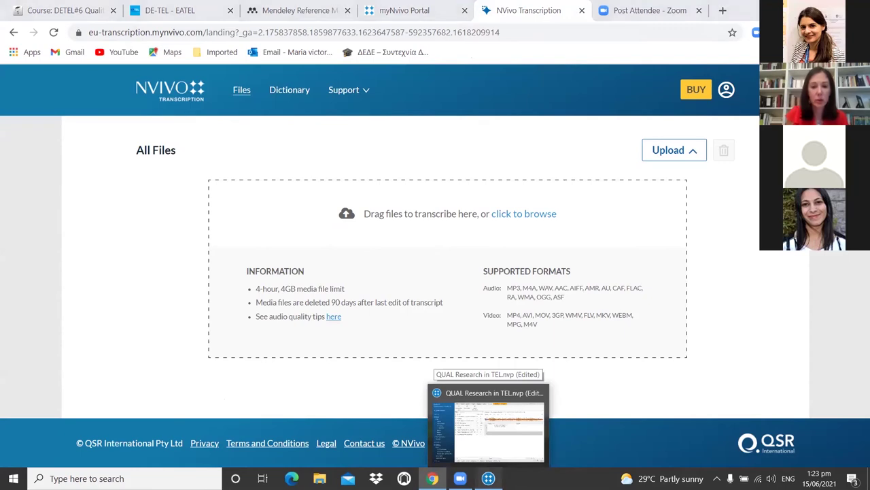
pyautogui.click(489, 429)
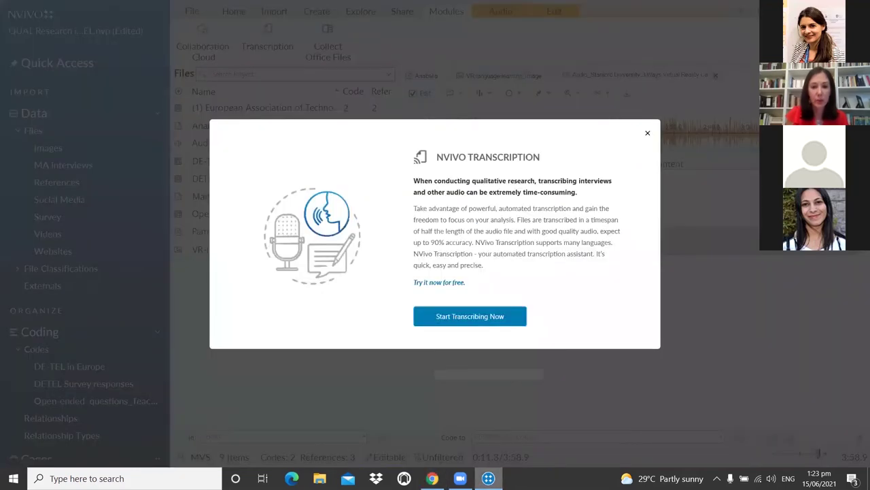
# Close the NVivo Transcription dialog and show the Import ribbon options
pyautogui.click(649, 134)
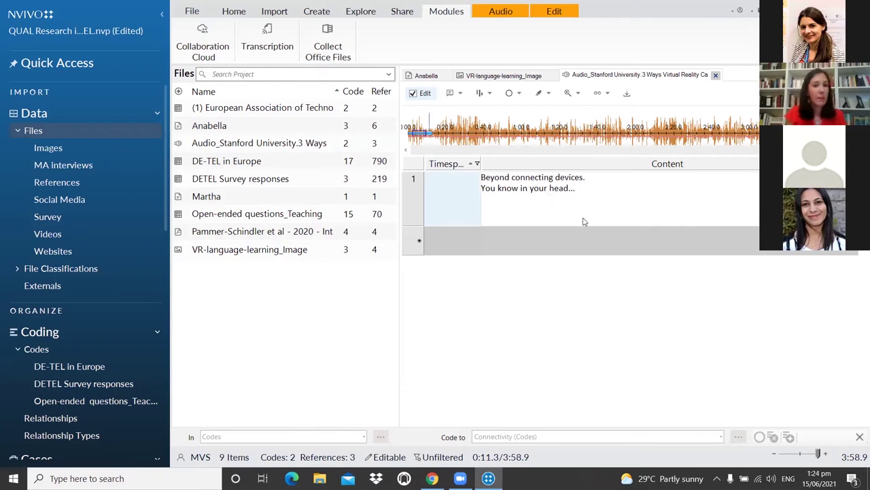
pyautogui.click(275, 12)
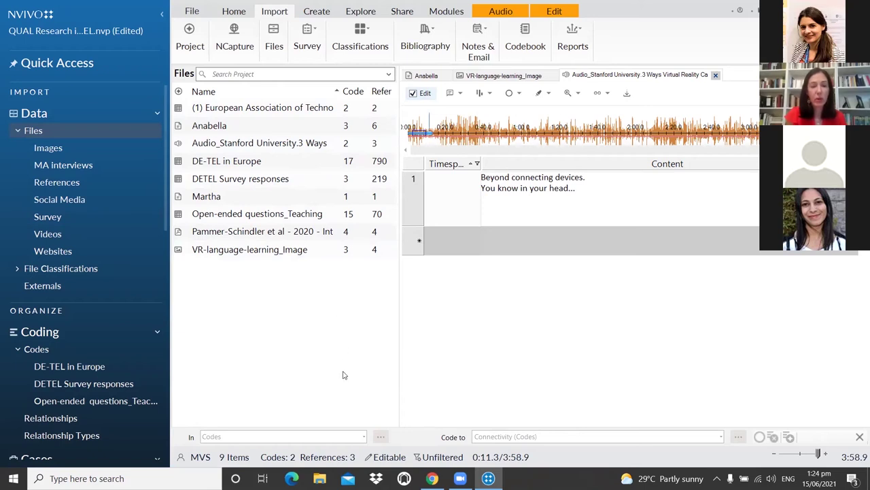
# Start a file import and cancel it without importing anything
pyautogui.click(273, 32)
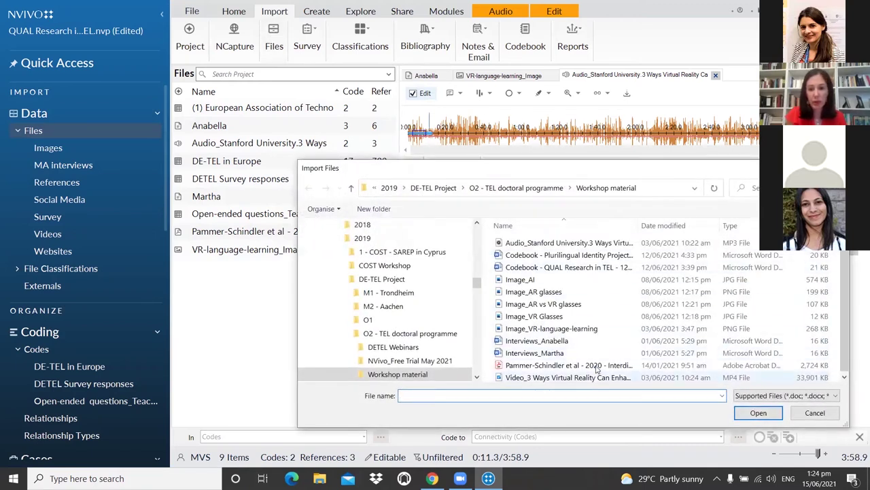
pyautogui.press('Escape')
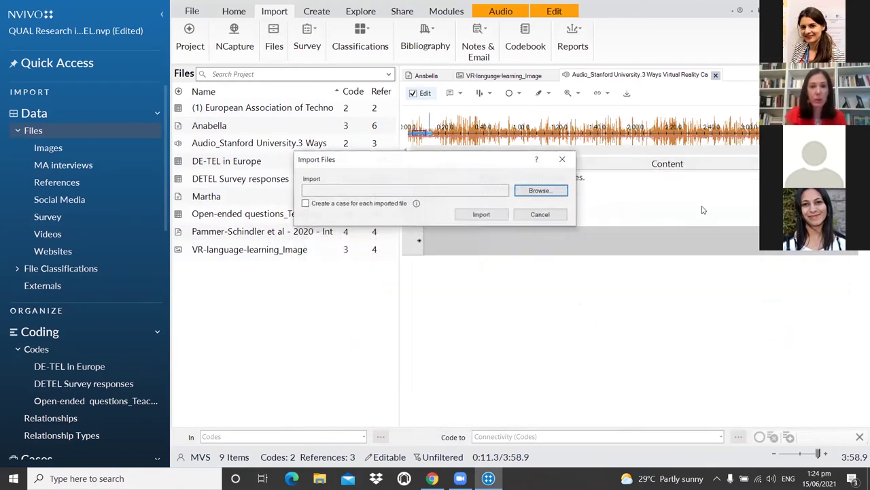
pyautogui.click(564, 163)
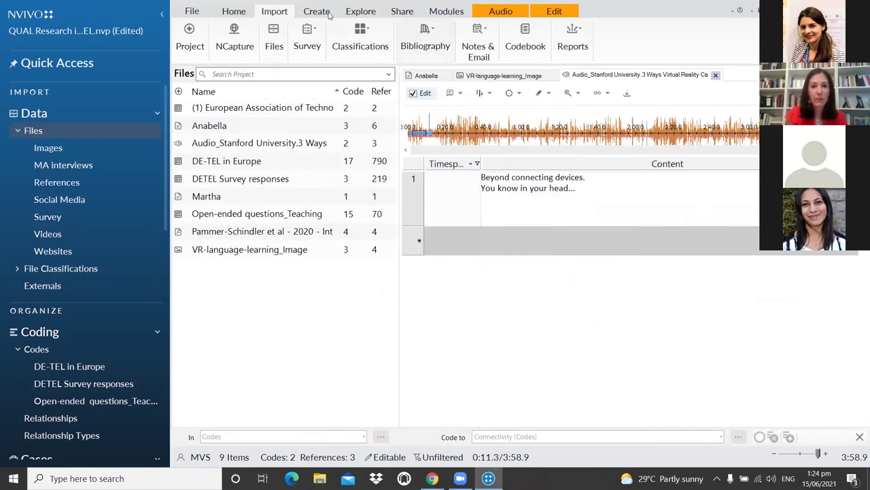
# Open the Mendeley bibliography import and close it without importing
pyautogui.click(423, 37)
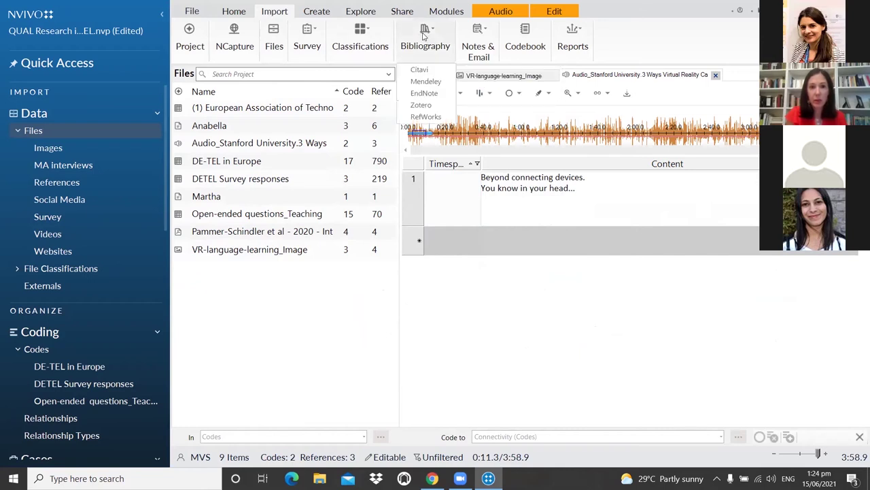
pyautogui.click(436, 84)
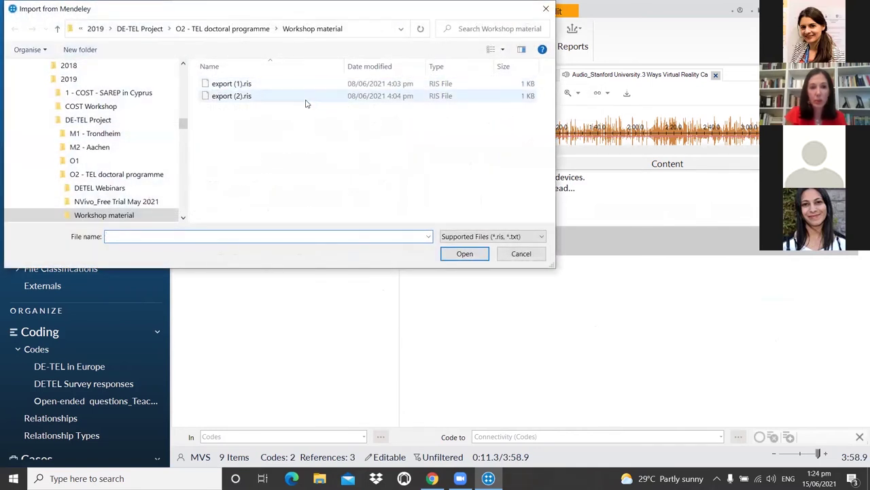
pyautogui.click(546, 12)
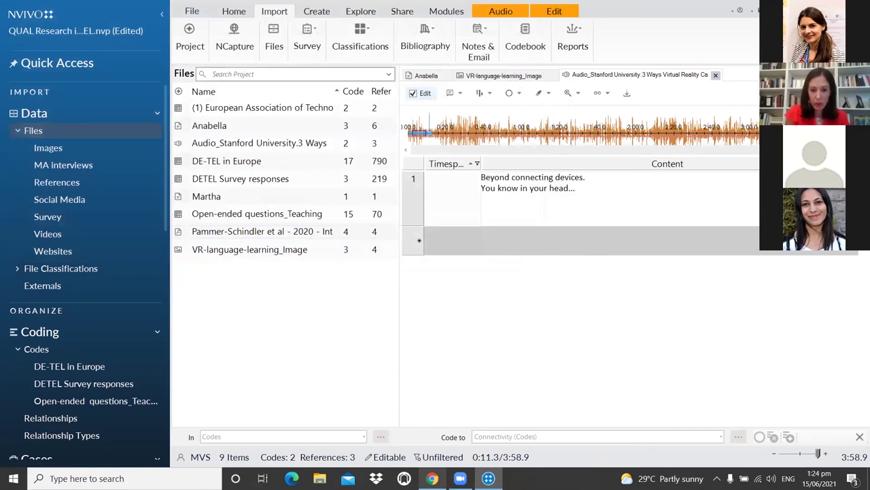
# Check the Mendeley Reference Manager library in Chrome, then return to the NVivo project
pyautogui.moveTo(432, 478)
pyautogui.click(433, 427)
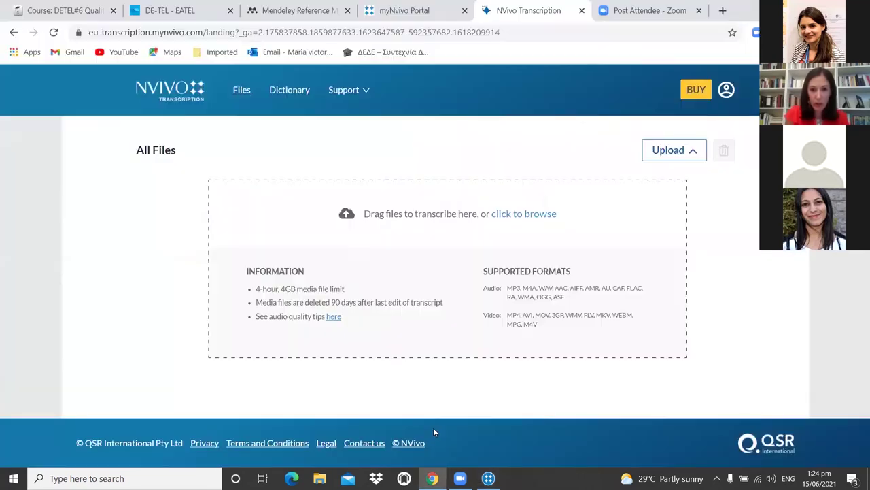
pyautogui.click(292, 10)
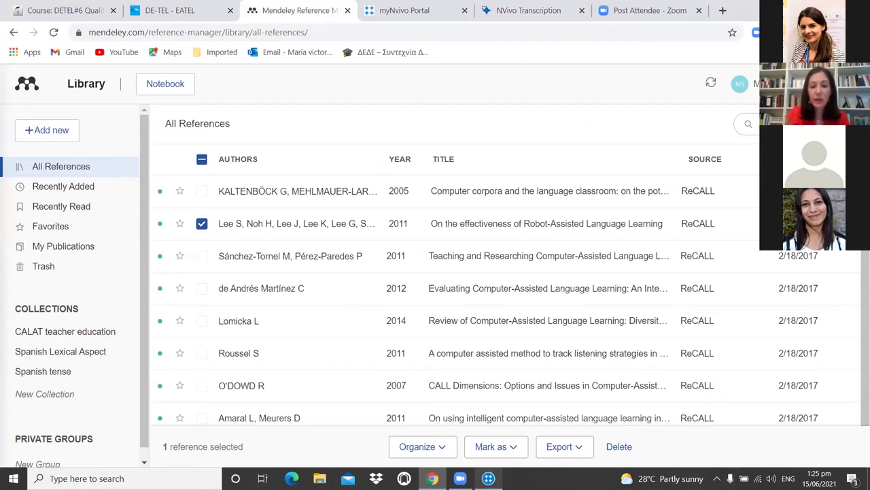
pyautogui.moveTo(488, 478)
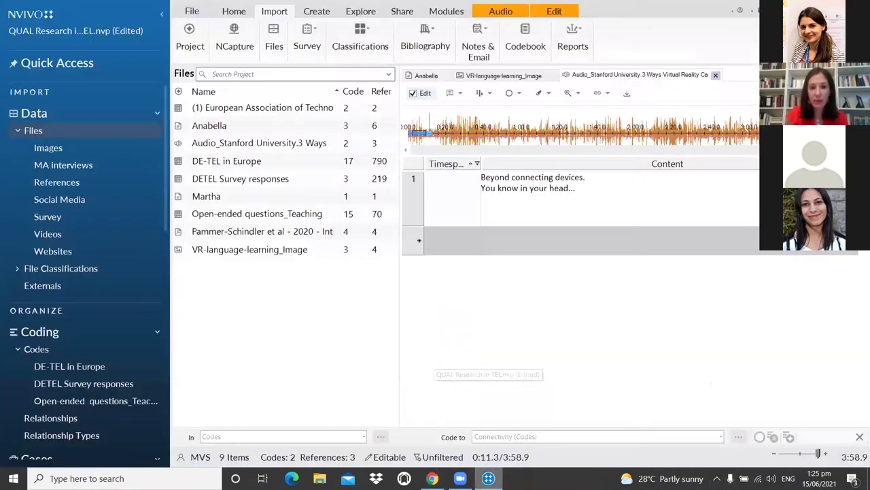
pyautogui.click(488, 425)
# Reopen the Mendeley import dialog and close it again without importing
pyautogui.click(425, 41)
pyautogui.click(421, 83)
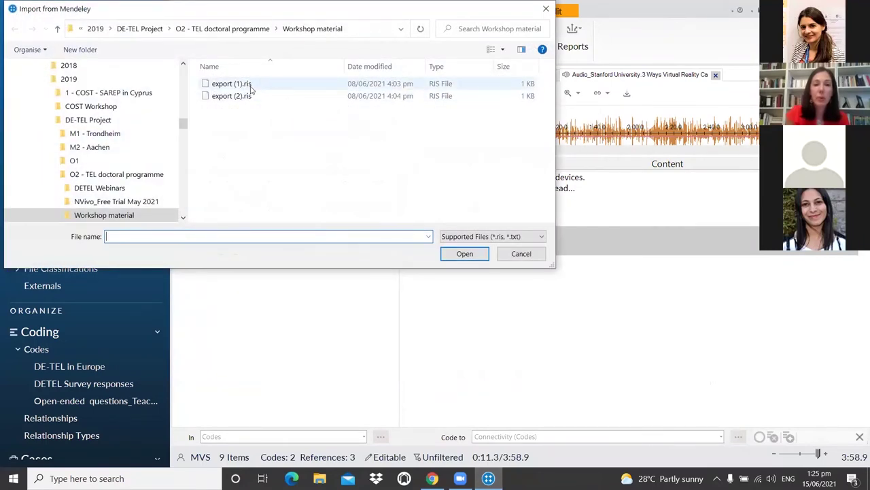
pyautogui.click(546, 9)
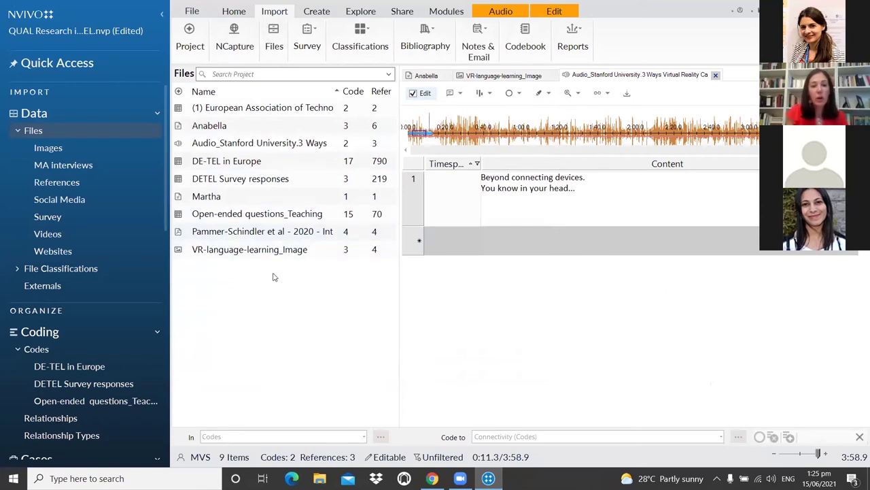
# Open the Pammer-Schindler 2020 doctoral training PDF and save the project at the reminder
pyautogui.click(272, 233)
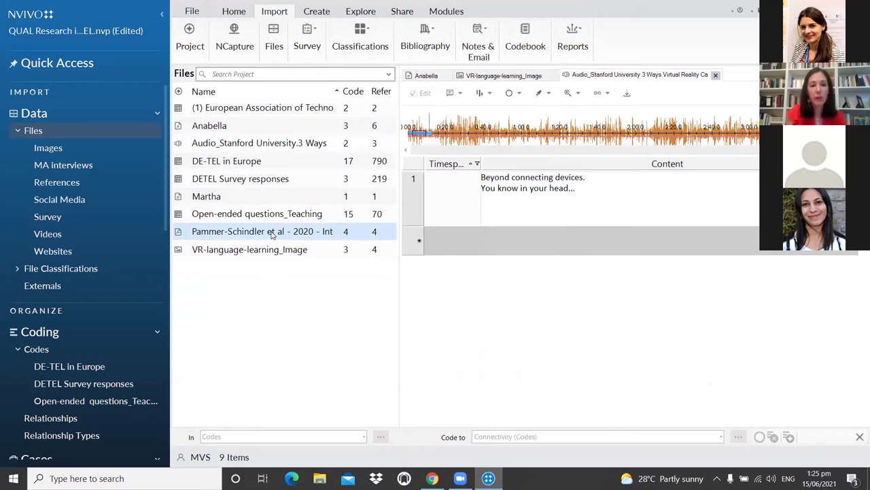
pyautogui.doubleClick(196, 235)
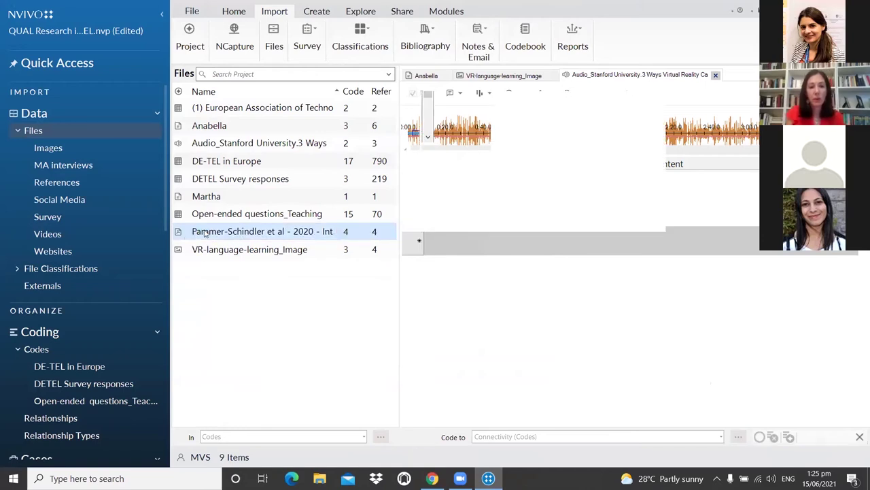
pyautogui.click(464, 281)
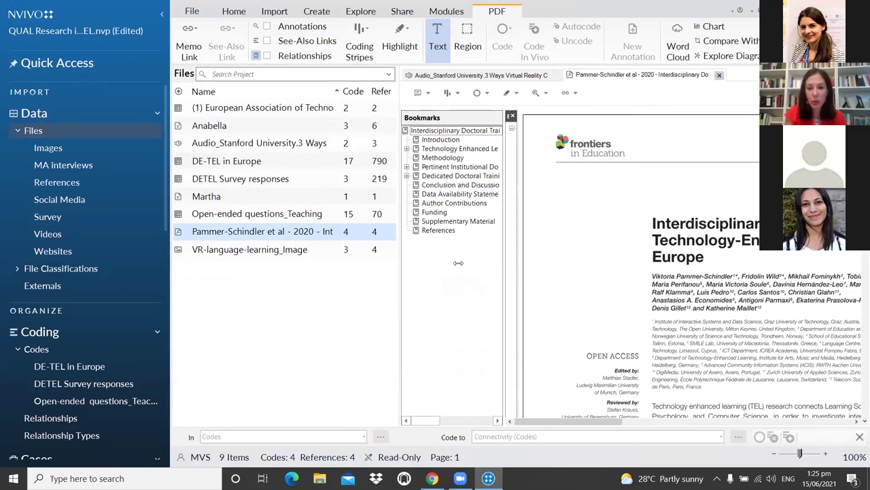
# Select the abstract's opening sentences in the Pammer-Schindler PDF and code them to TEL Definition
pyautogui.moveTo(607, 417); pyautogui.dragTo(803, 421)
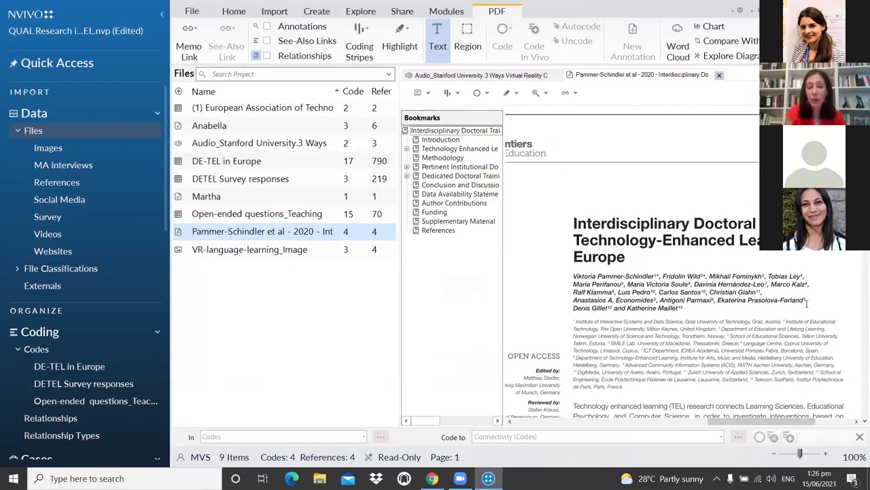
pyautogui.scroll(-1, 807, 304)
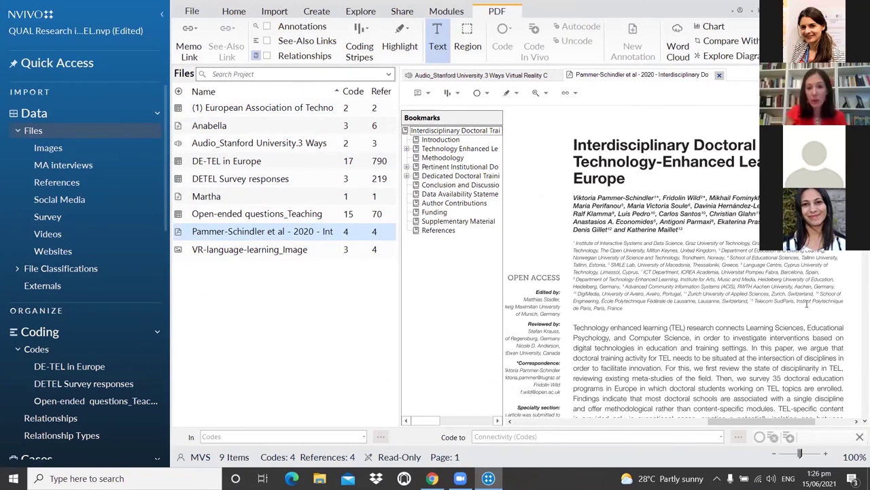
pyautogui.scroll(-1, 807, 304)
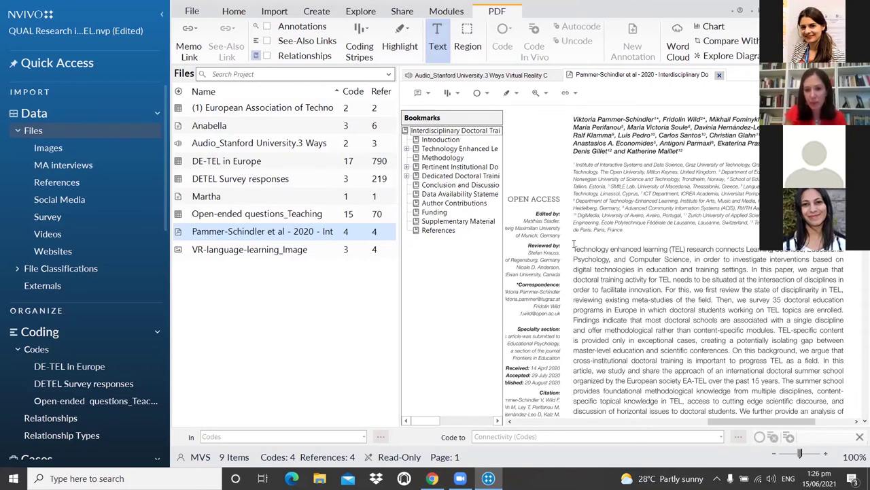
pyautogui.moveTo(574, 249); pyautogui.dragTo(660, 287)
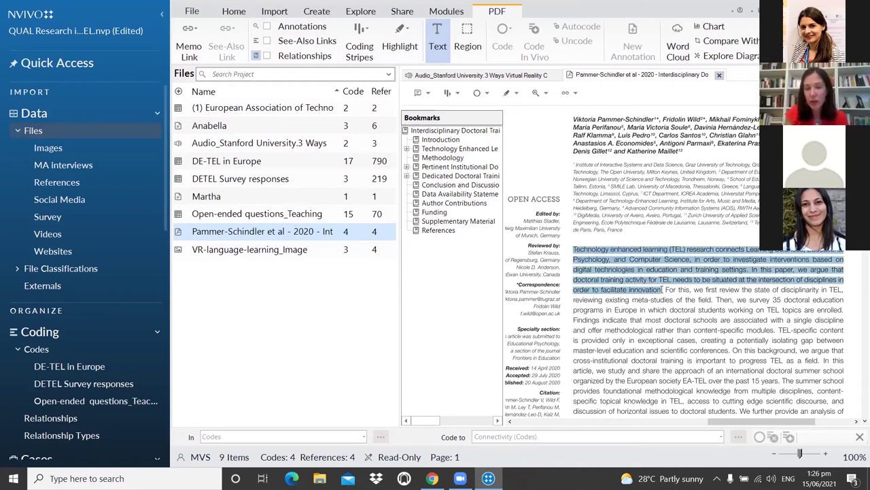
pyautogui.moveTo(662, 289); pyautogui.dragTo(663, 289)
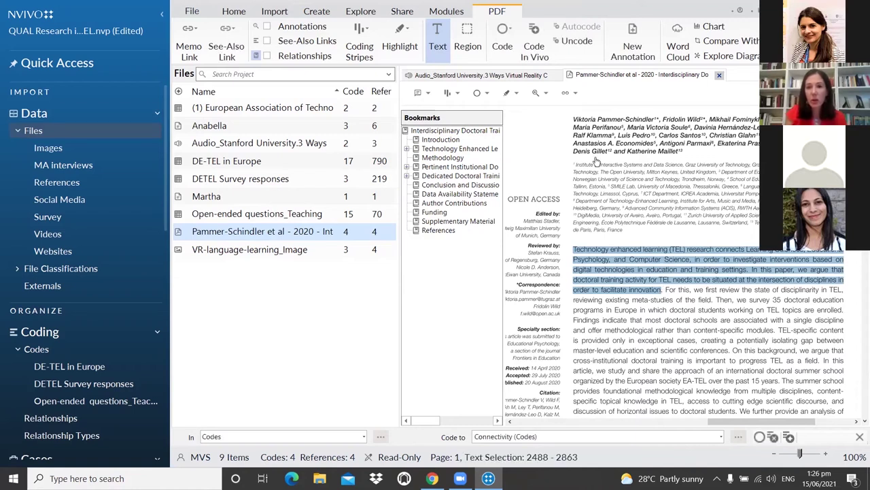
pyautogui.click(486, 94)
pyautogui.click(501, 109)
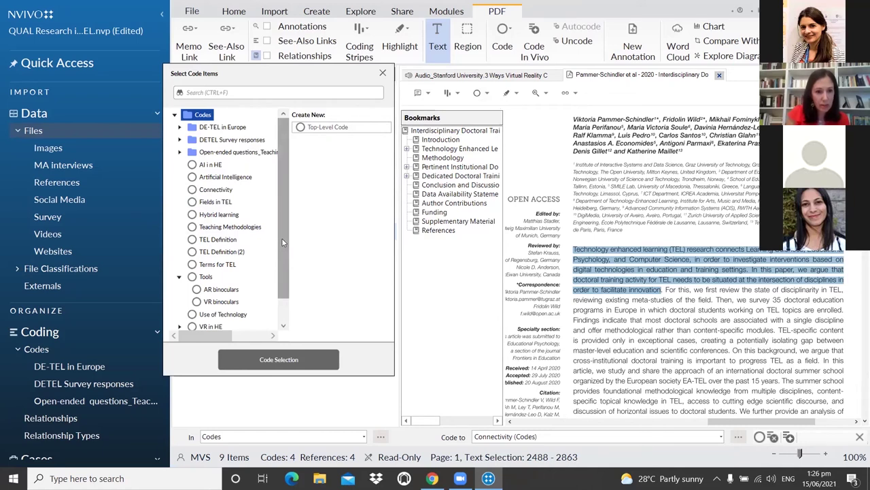
pyautogui.click(191, 241)
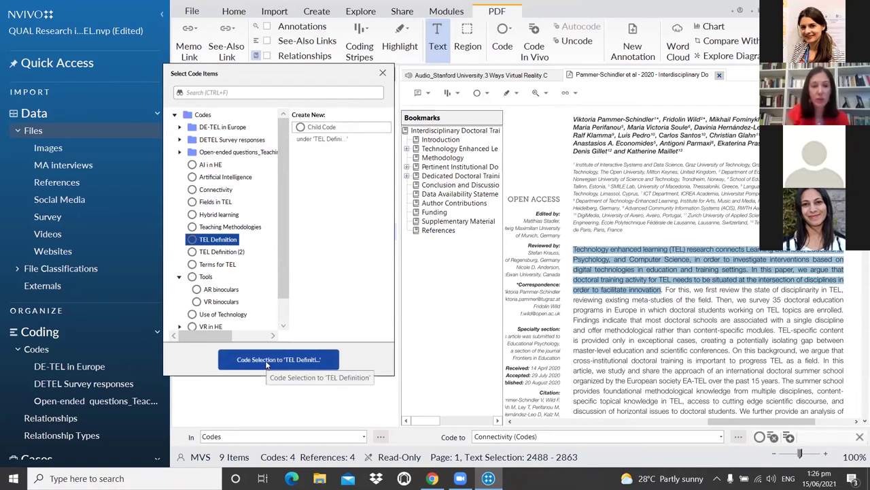
pyautogui.click(265, 360)
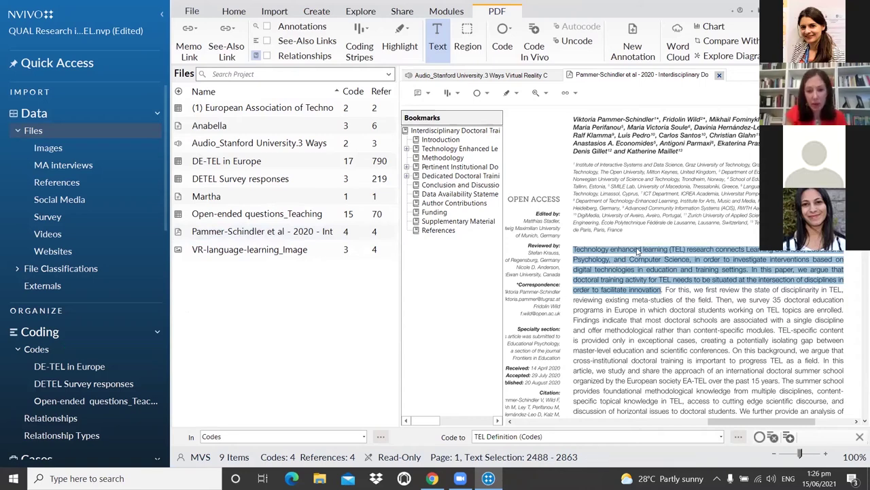
# Mark a region around the Figure 1 world map and code it to Terms for TEL
pyautogui.scroll(-10, 609, 406)
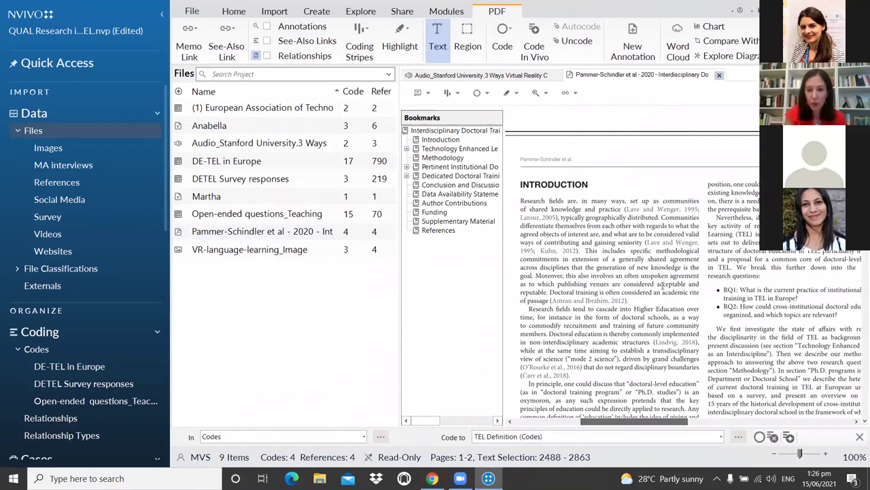
pyautogui.scroll(-5, 663, 287)
pyautogui.scroll(-5, 663, 287)
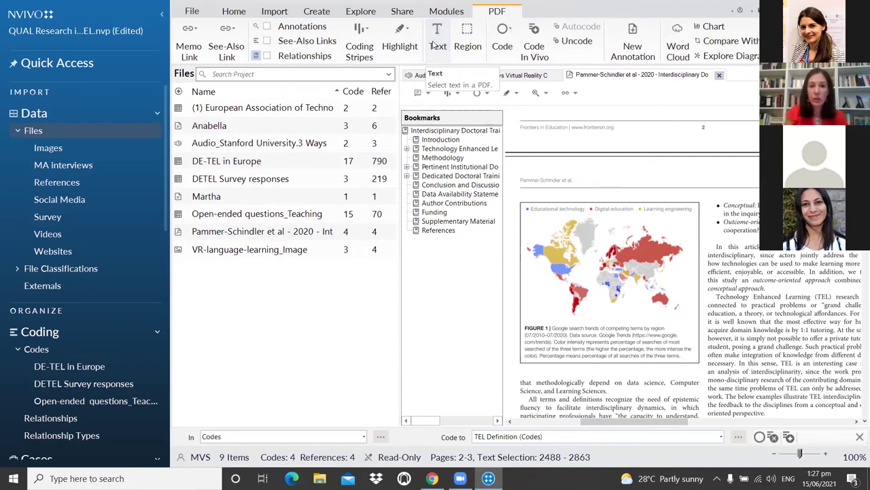
pyautogui.click(468, 43)
pyautogui.moveTo(513, 189); pyautogui.dragTo(702, 366)
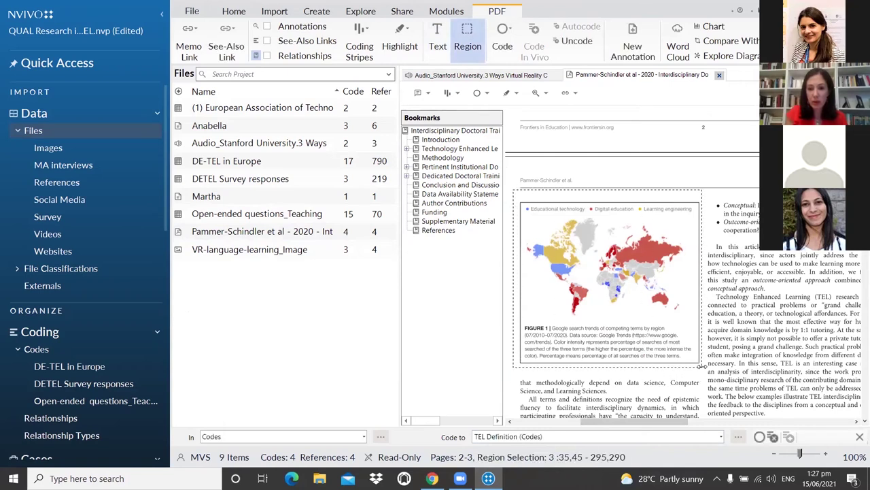
pyautogui.click(487, 94)
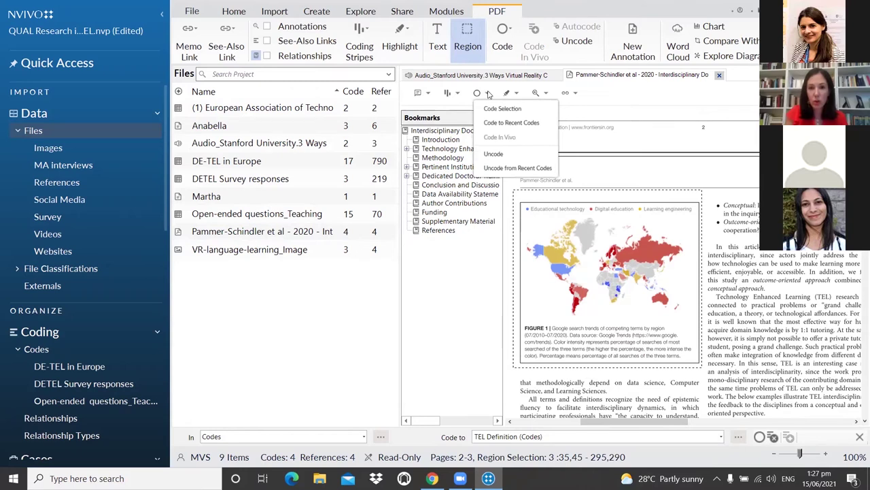
pyautogui.click(502, 108)
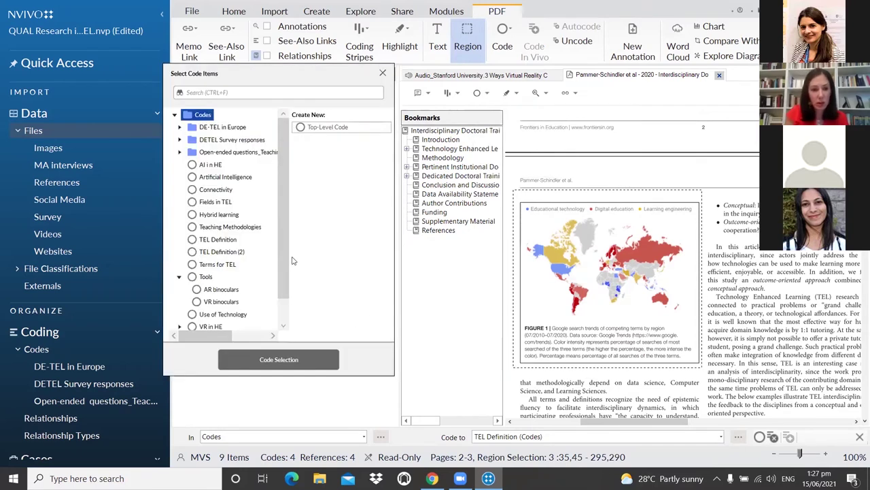
pyautogui.click(192, 265)
pyautogui.click(295, 365)
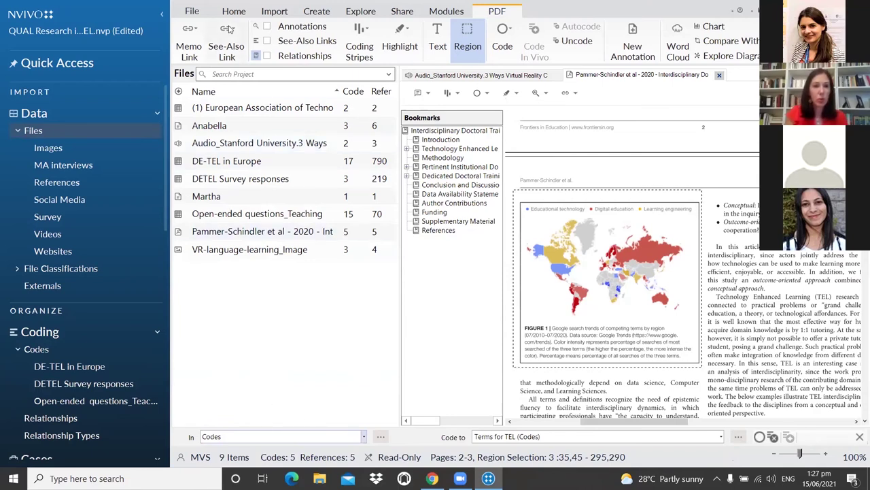
pyautogui.click(275, 15)
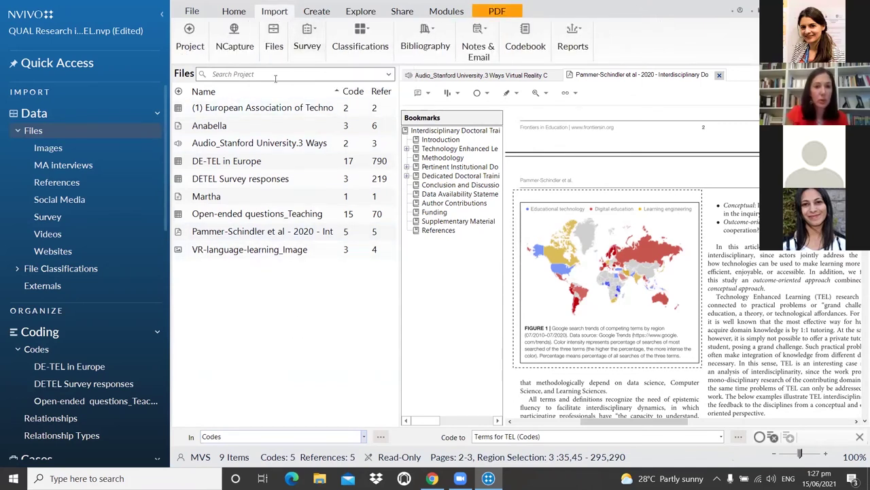
pyautogui.click(307, 37)
pyautogui.click(312, 71)
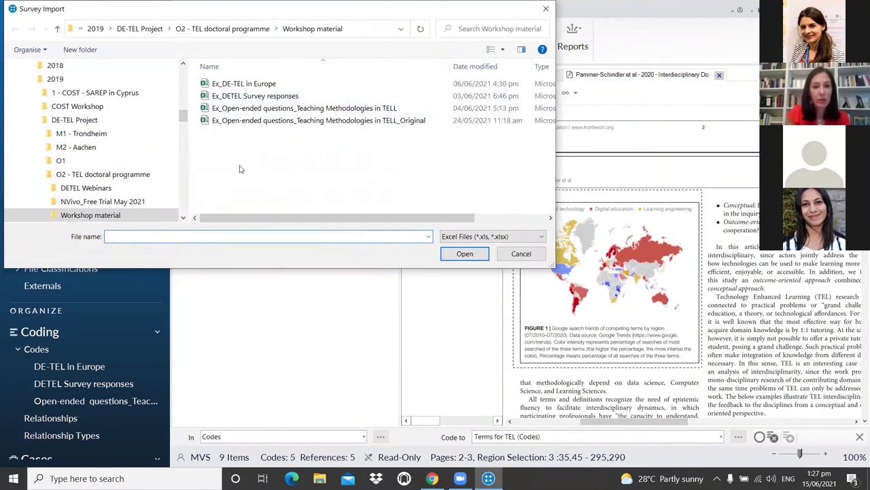
pyautogui.click(255, 111)
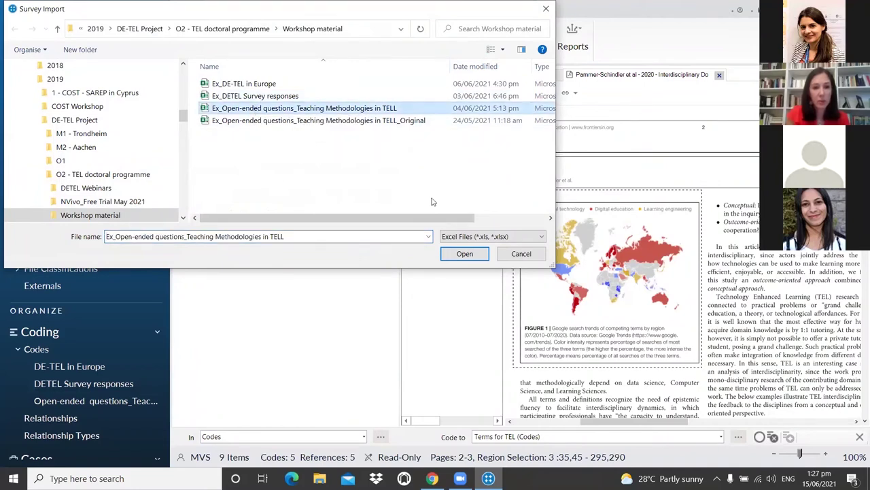
pyautogui.click(465, 255)
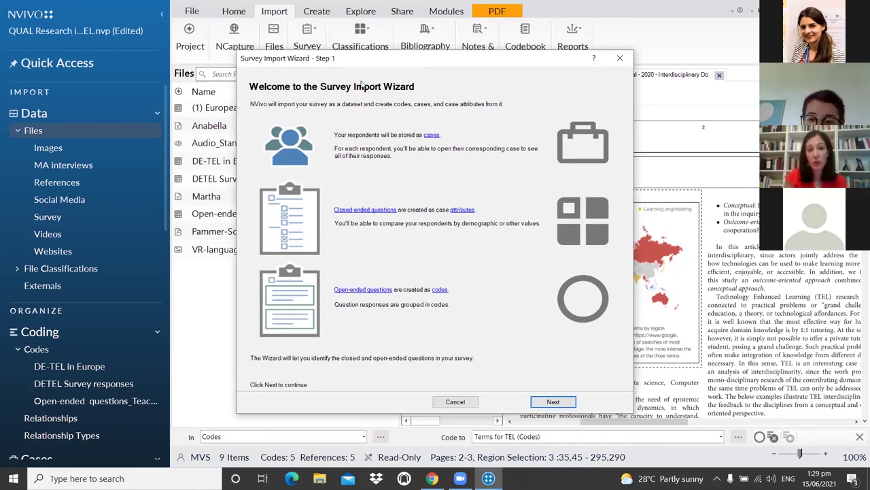
pyautogui.click(554, 402)
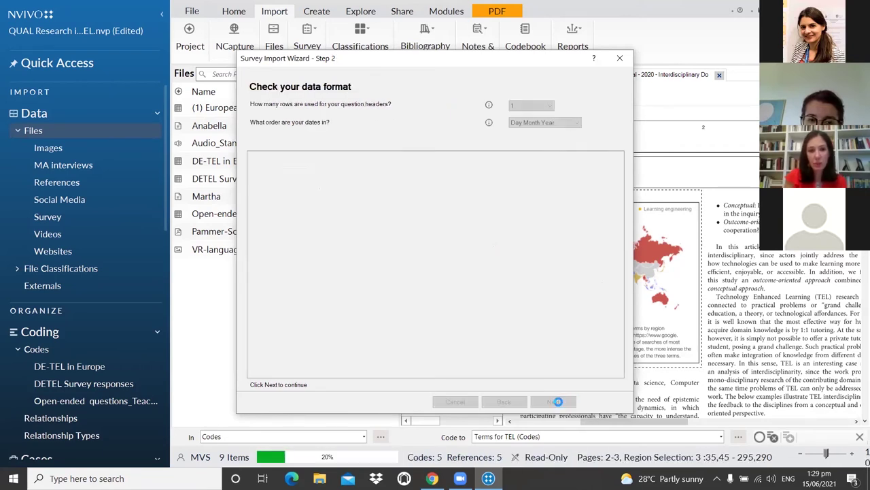
pyautogui.click(555, 402)
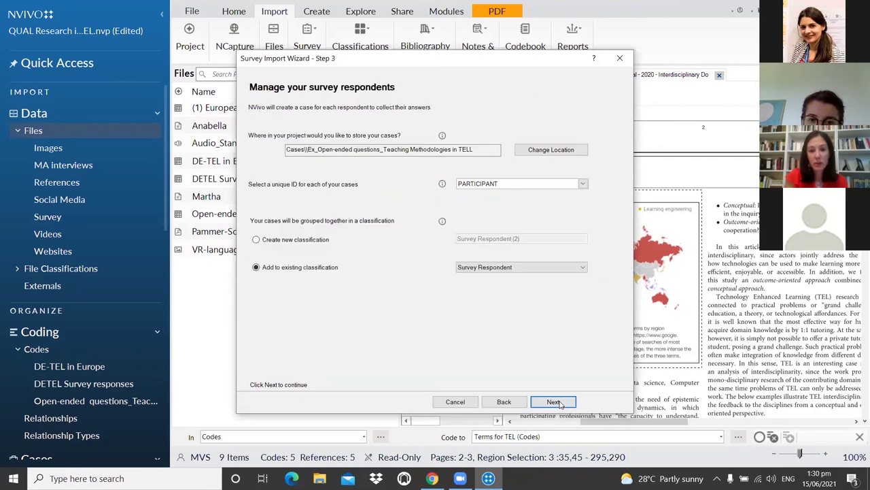
pyautogui.click(555, 402)
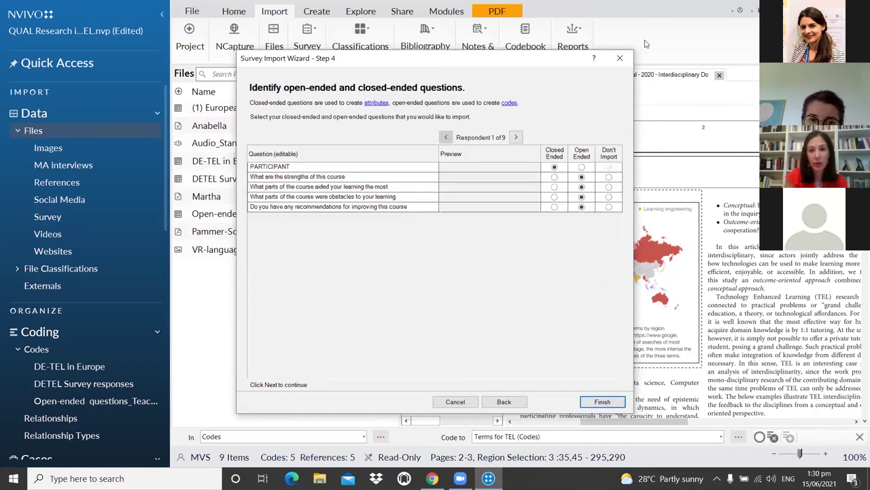
pyautogui.click(621, 60)
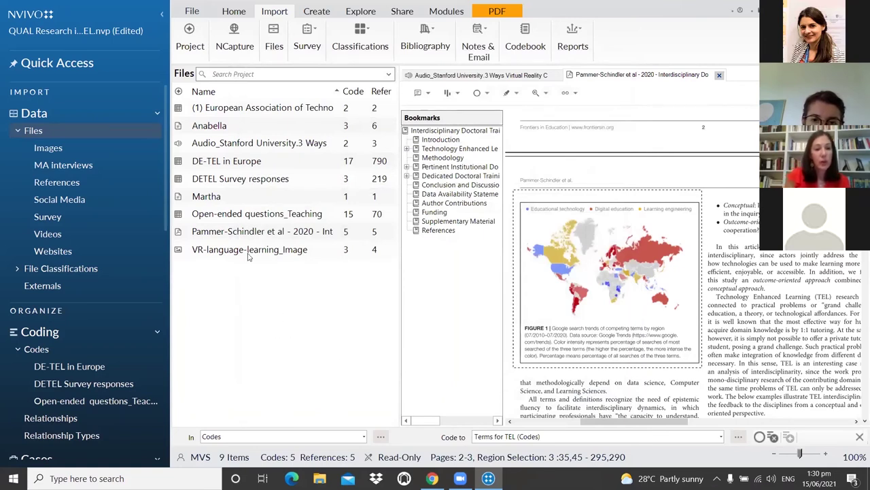
# Open the Open-ended questions_Teaching dataset and select the whole answer 'The assignments'
pyautogui.doubleClick(265, 216)
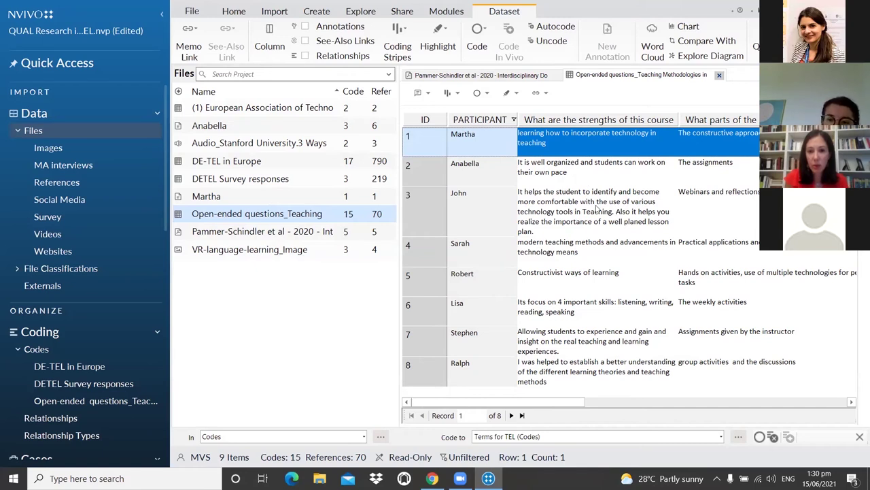
pyautogui.moveTo(567, 403); pyautogui.dragTo(653, 421)
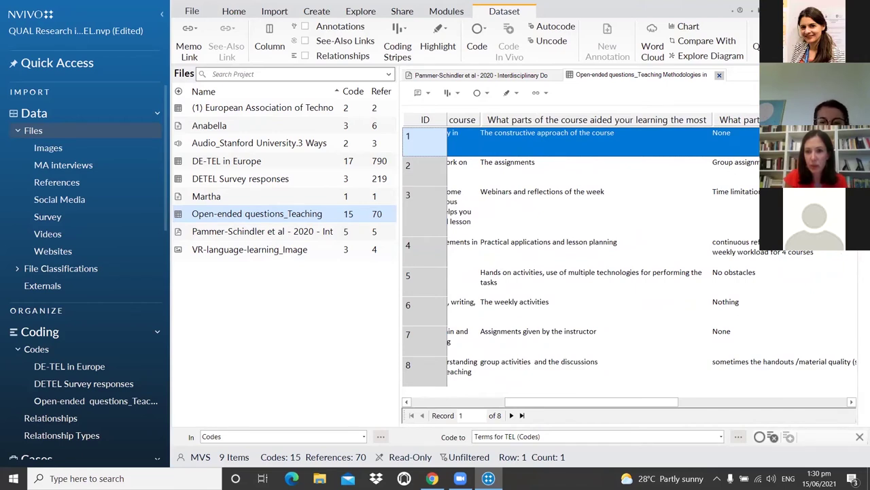
pyautogui.click(738, 163)
pyautogui.moveTo(638, 403); pyautogui.dragTo(496, 403)
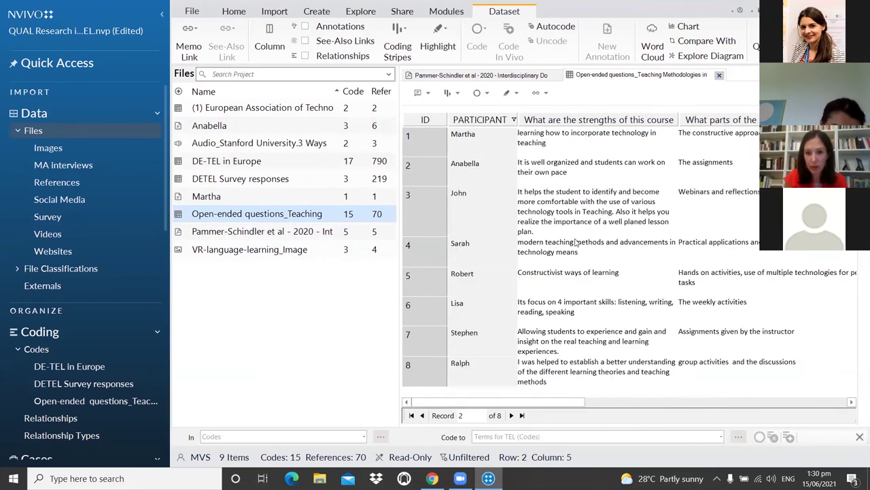
pyautogui.click(590, 140)
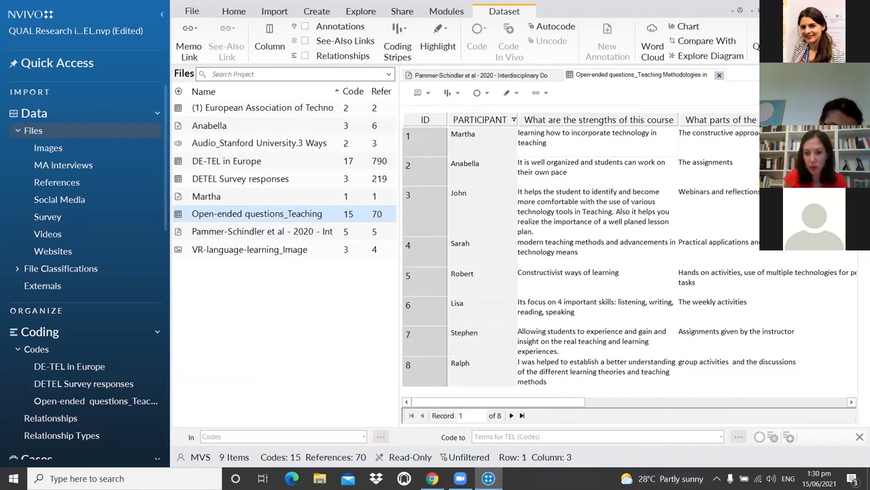
pyautogui.moveTo(563, 401)
pyautogui.mouseDown()
pyautogui.moveTo(858, 419)
pyautogui.moveTo(575, 420)
pyautogui.moveTo(561, 407)
pyautogui.mouseUp()
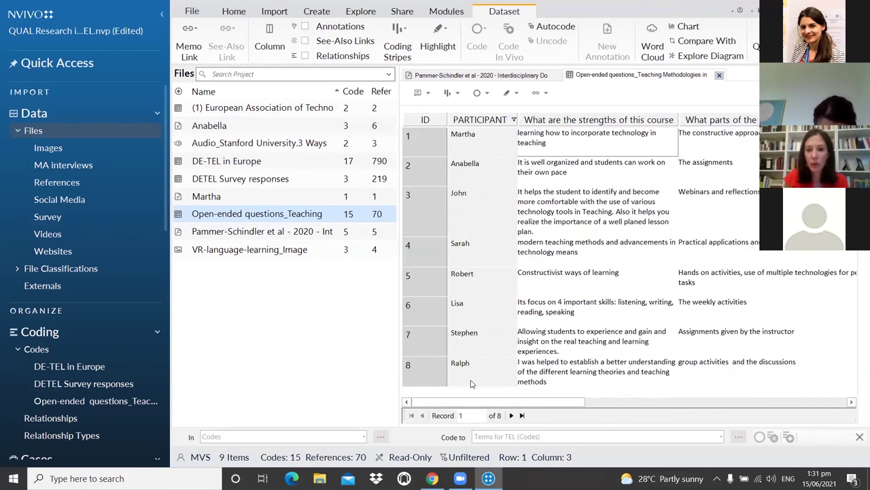
pyautogui.click(730, 165)
pyautogui.tripleClick(687, 161)
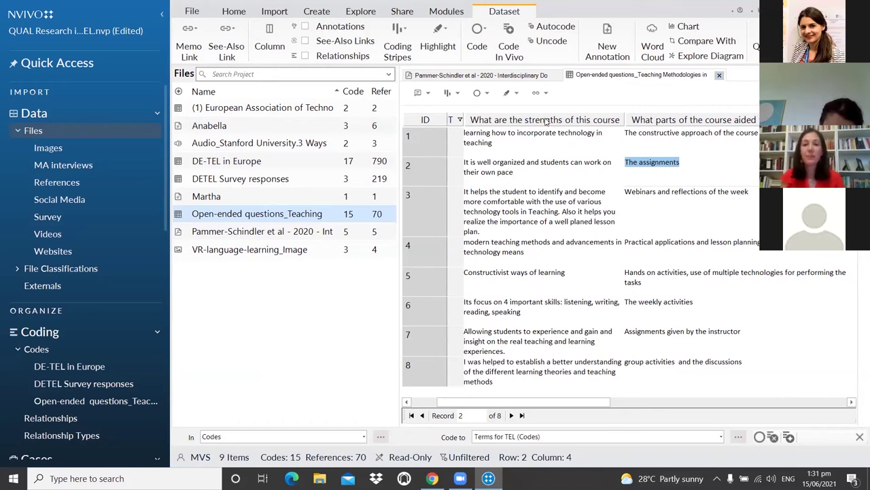
# Code 'The assignments' to a new child code 'Usefulness of the course' under New Code
pyautogui.click(487, 95)
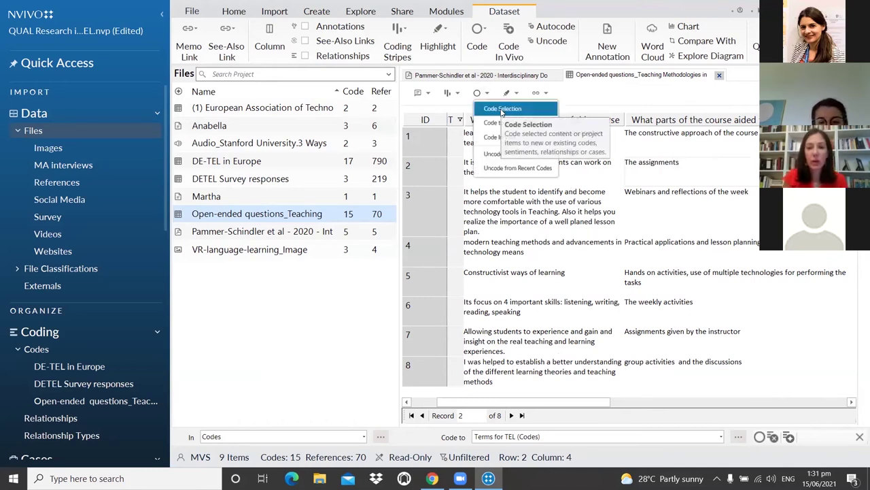
pyautogui.click(503, 110)
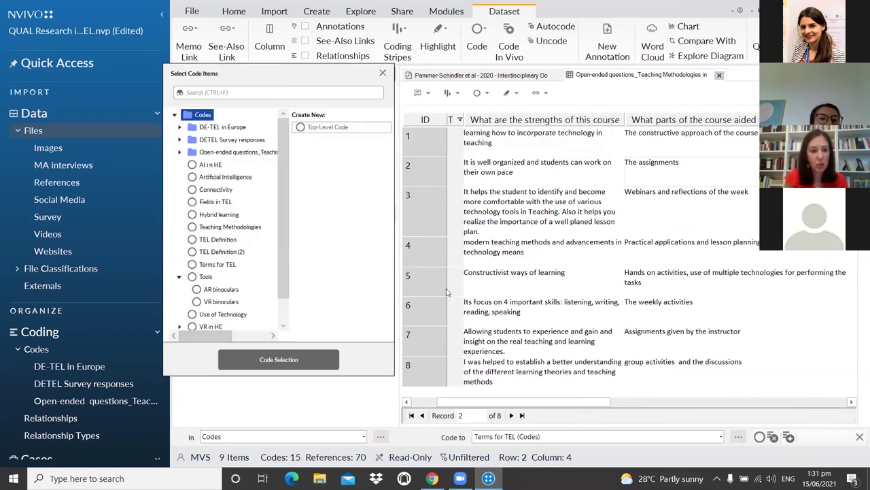
pyautogui.moveTo(277, 232); pyautogui.dragTo(287, 271)
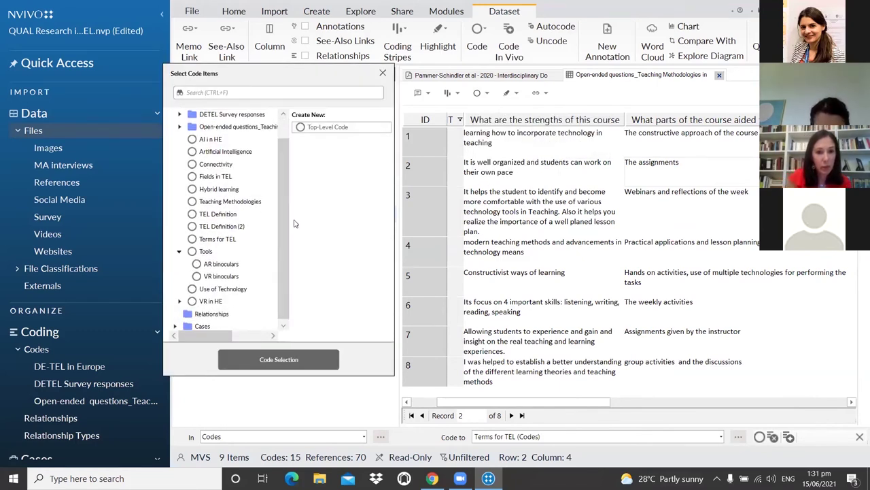
pyautogui.click(331, 128)
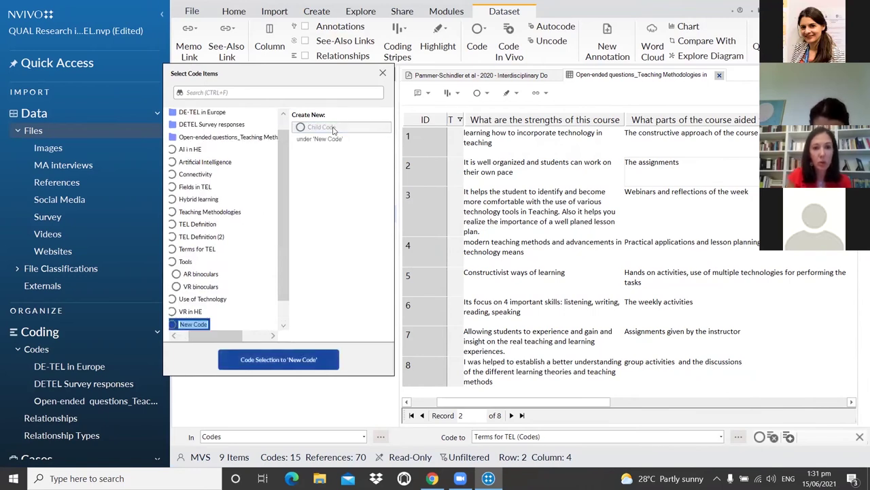
pyautogui.click(324, 129)
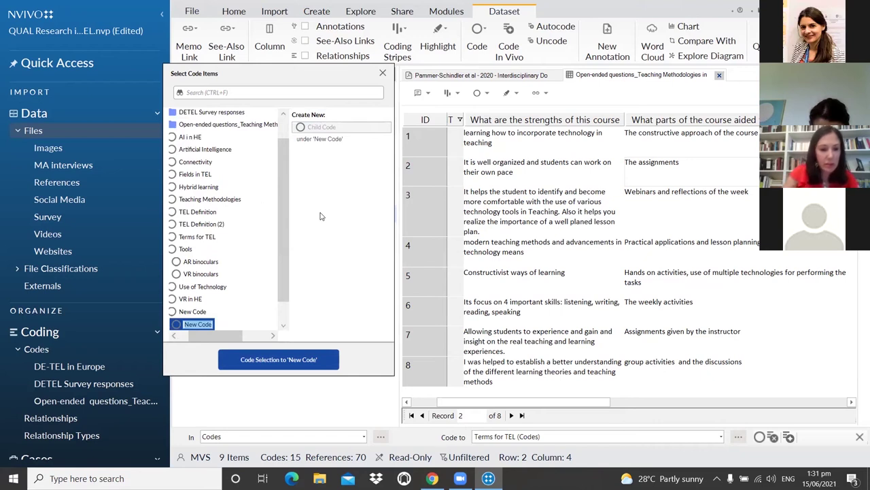
pyautogui.write('Usefulness')
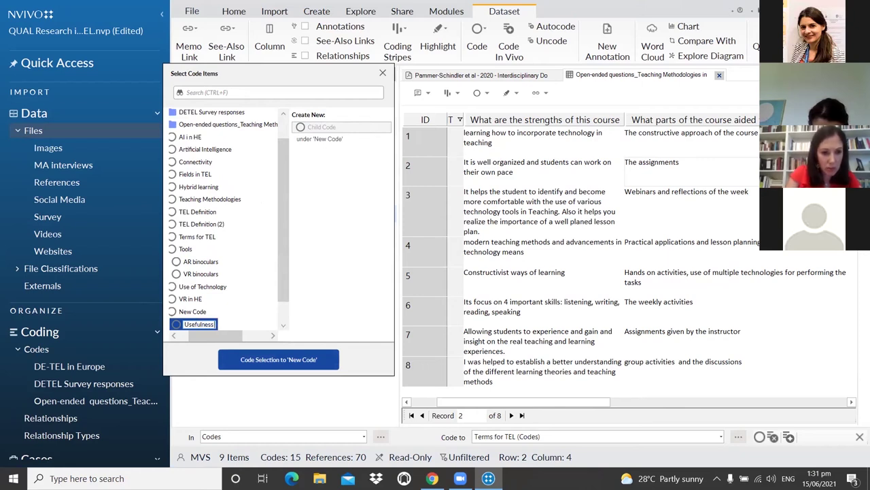
pyautogui.write(' of the cours')
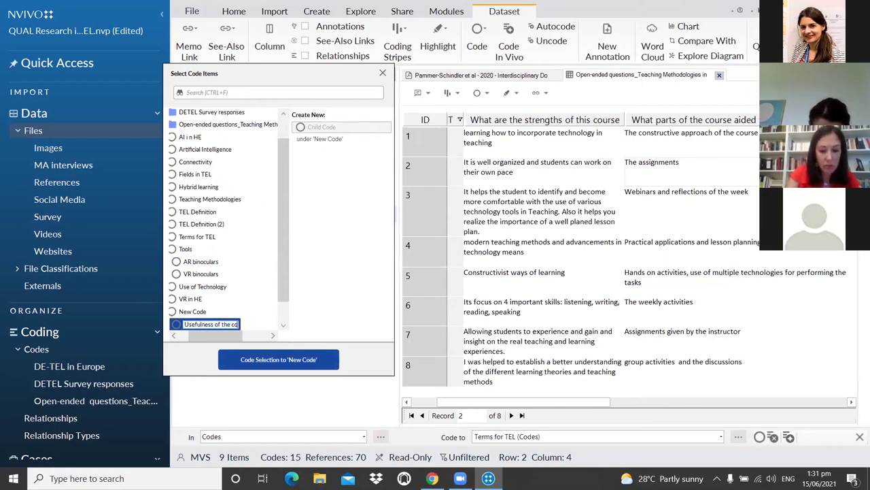
pyautogui.write('e')
pyautogui.press('Return')
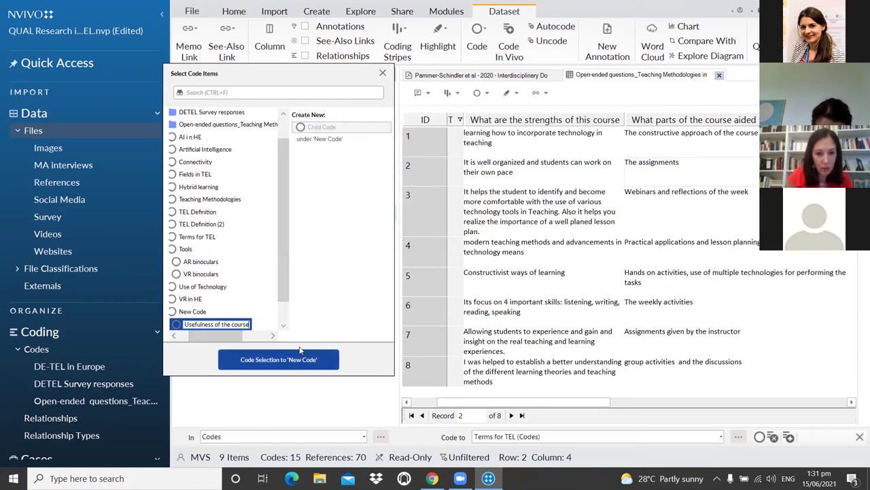
pyautogui.click(278, 359)
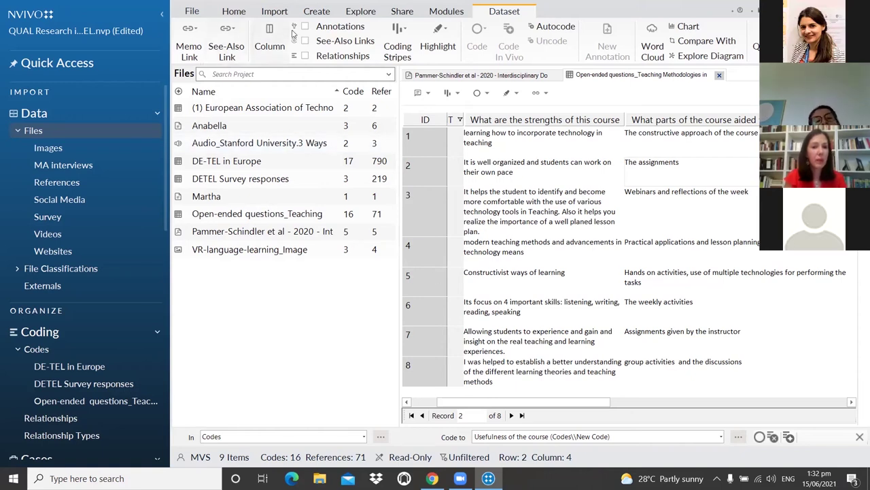
# Show NVivo's Import ribbon tools, then switch to the Chrome window
pyautogui.click(275, 13)
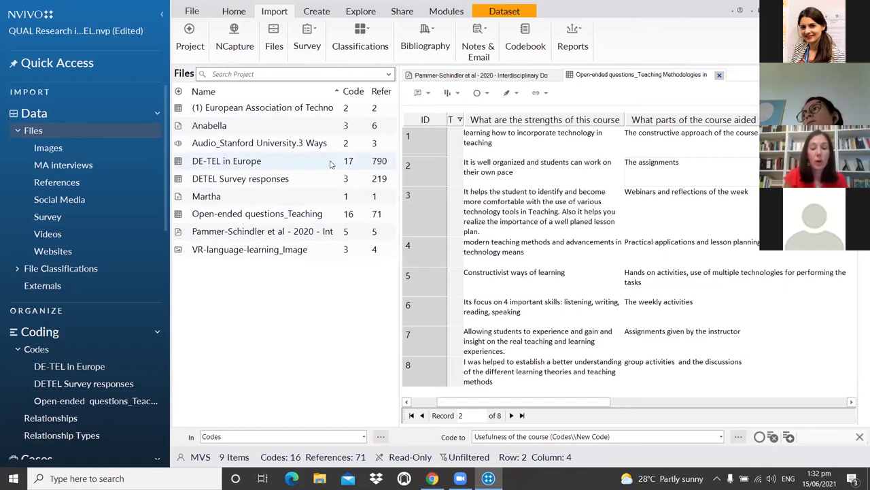
pyautogui.moveTo(432, 478)
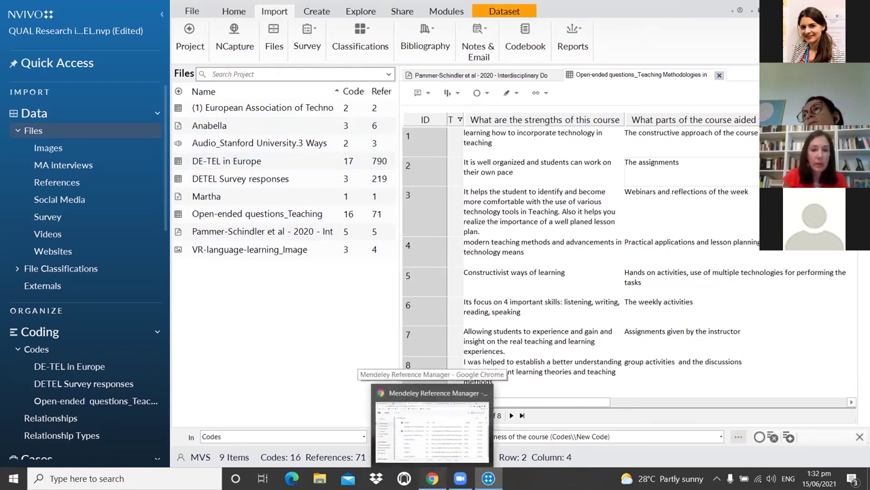
pyautogui.click(429, 425)
# Glance at the Moodle course page, then scroll the DE-TEL - EATEL page to its footer
pyautogui.click(65, 10)
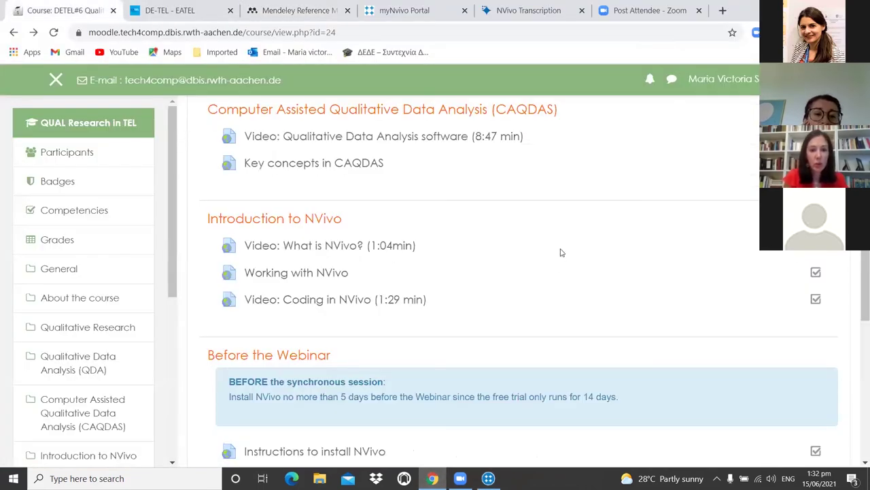
pyautogui.scroll(-1, 561, 253)
pyautogui.scroll(-5, 561, 253)
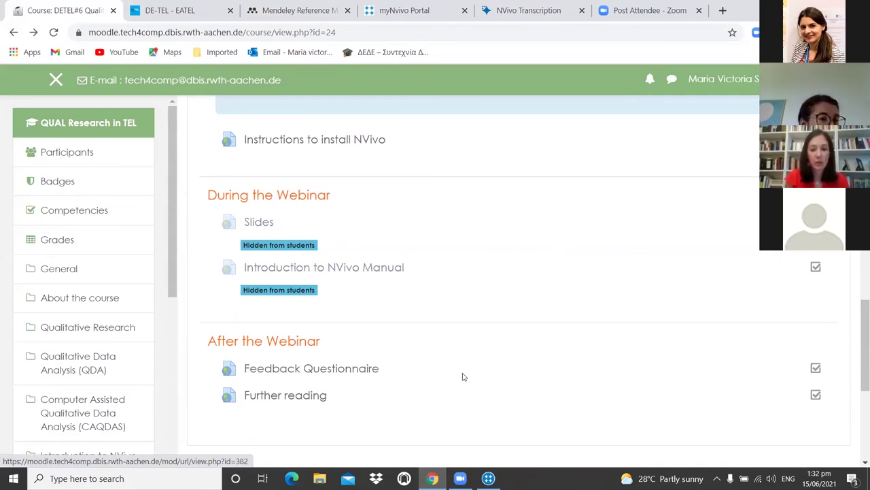
pyautogui.click(488, 478)
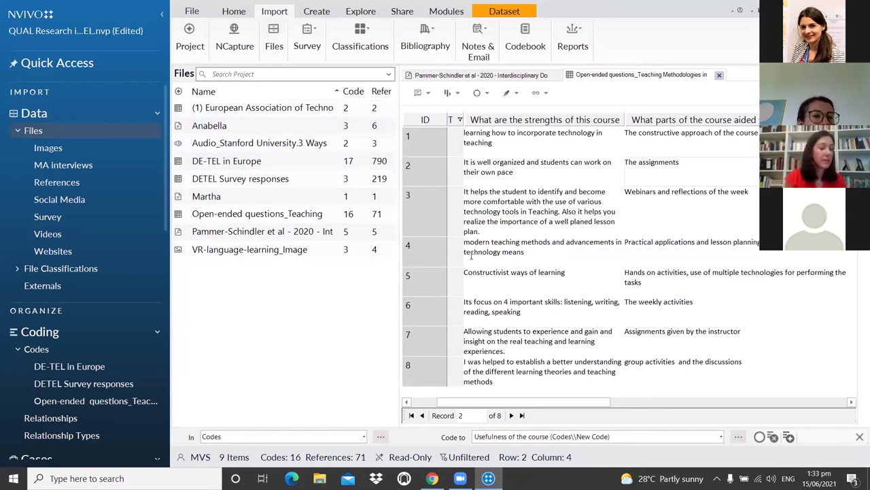
pyautogui.click(433, 478)
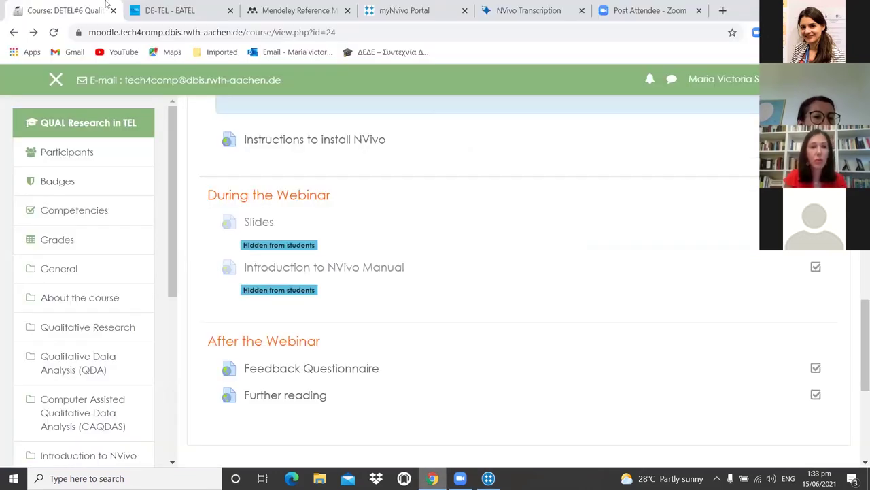
pyautogui.click(161, 11)
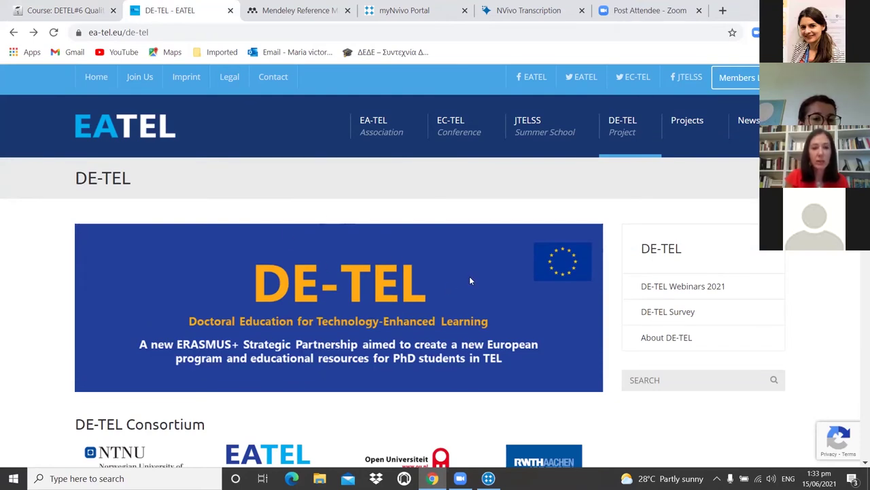
pyautogui.scroll(-10, 469, 281)
pyautogui.scroll(-8, 468, 282)
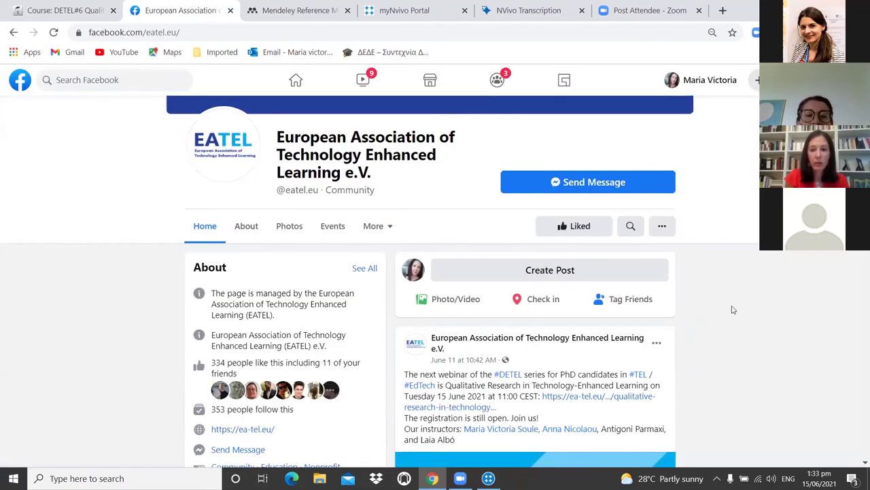
# View the NCapture options for the EATEL Facebook page, then go back and return to NVivo
pyautogui.scroll(-2, 732, 272)
pyautogui.scroll(2, 534, 299)
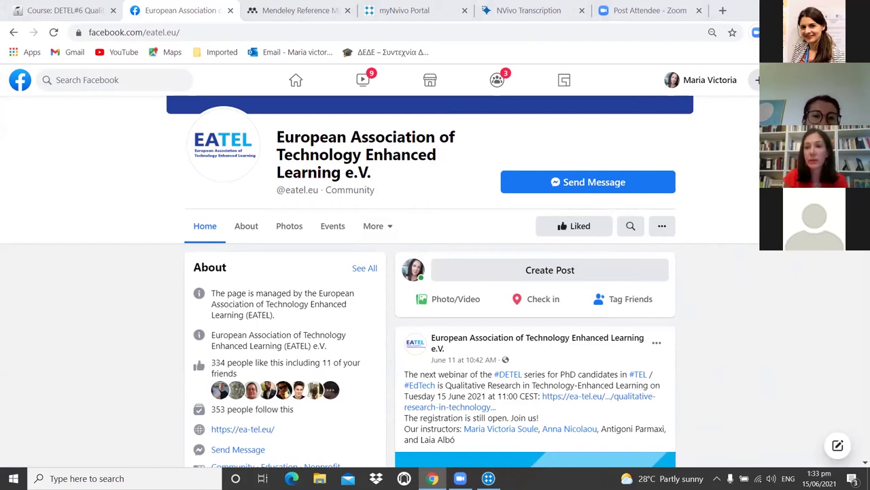
pyautogui.click(798, 33)
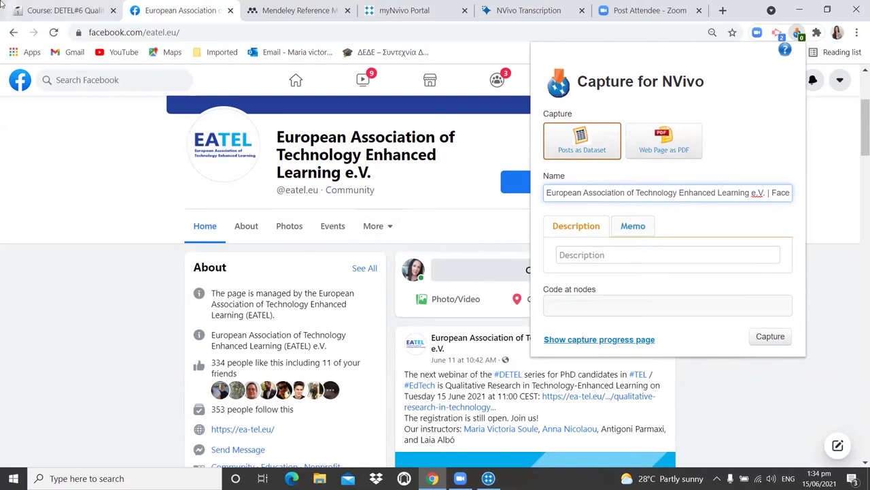
pyautogui.click(13, 36)
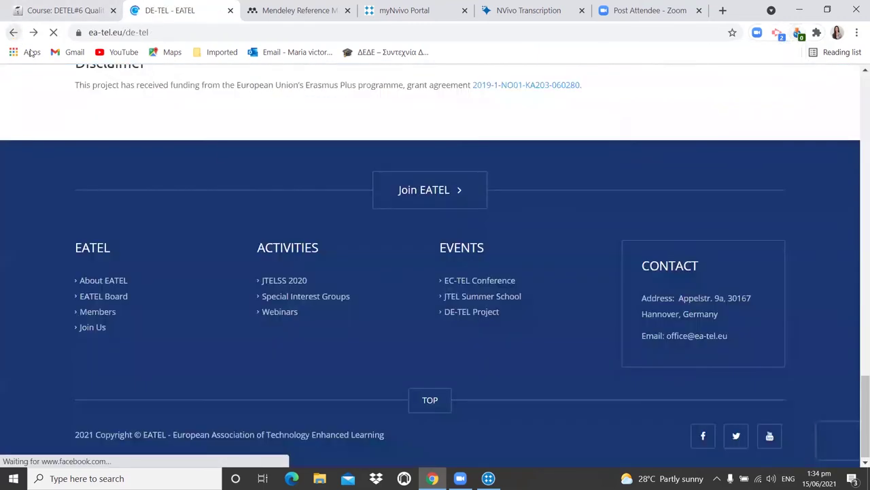
pyautogui.scroll(5, 435, 204)
pyautogui.scroll(2, 437, 204)
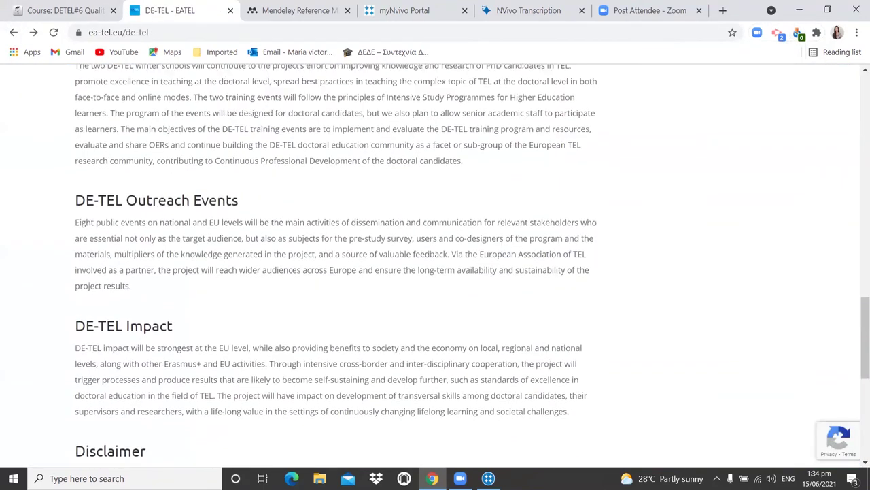
pyautogui.click(489, 478)
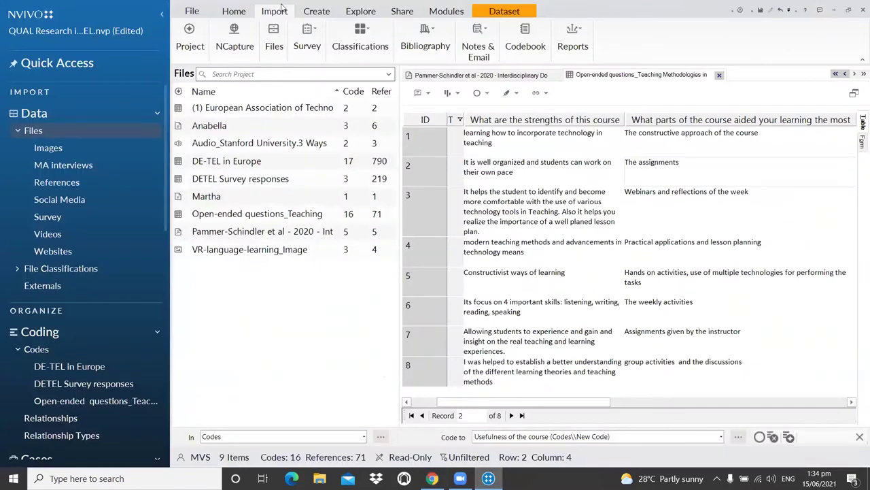
# Dismiss the NCapture import and open the '(1) European Association of Technology Enhanced Learning' dataset
pyautogui.click(232, 39)
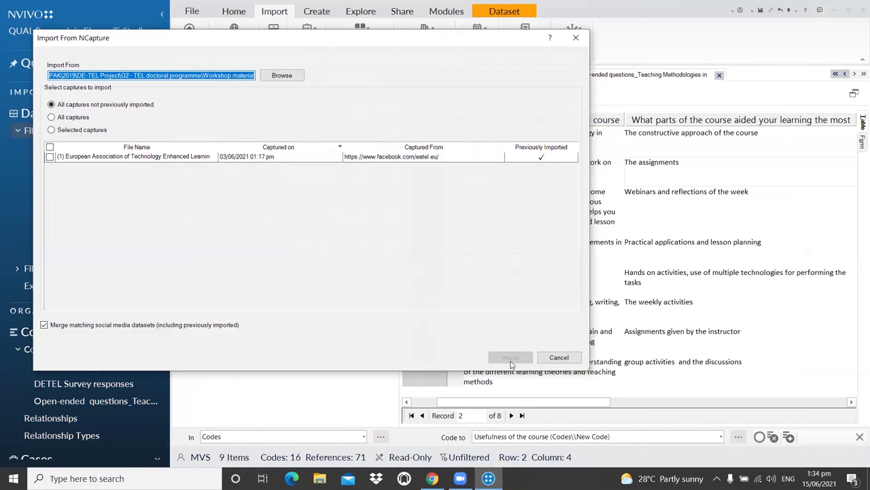
pyautogui.click(576, 38)
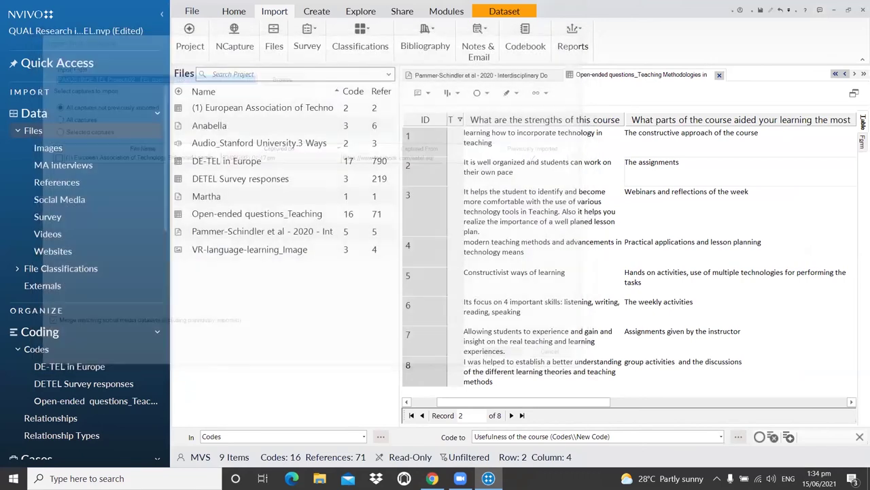
pyautogui.click(235, 109)
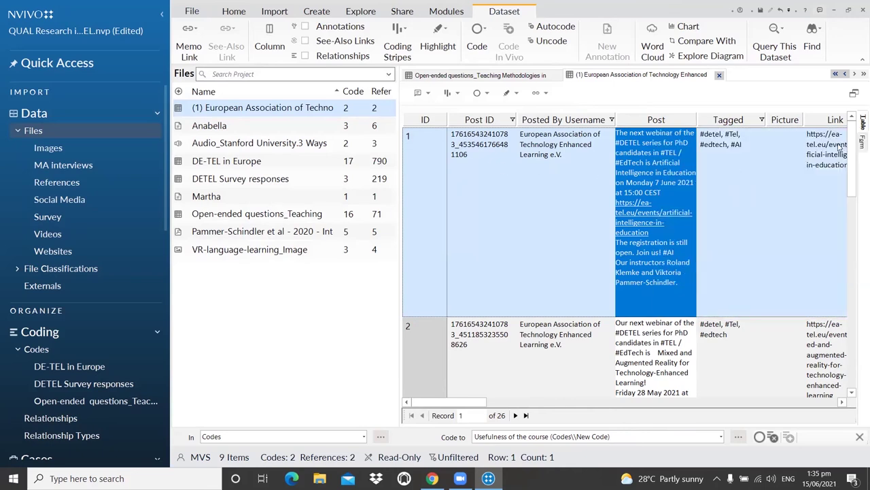
pyautogui.click(675, 284)
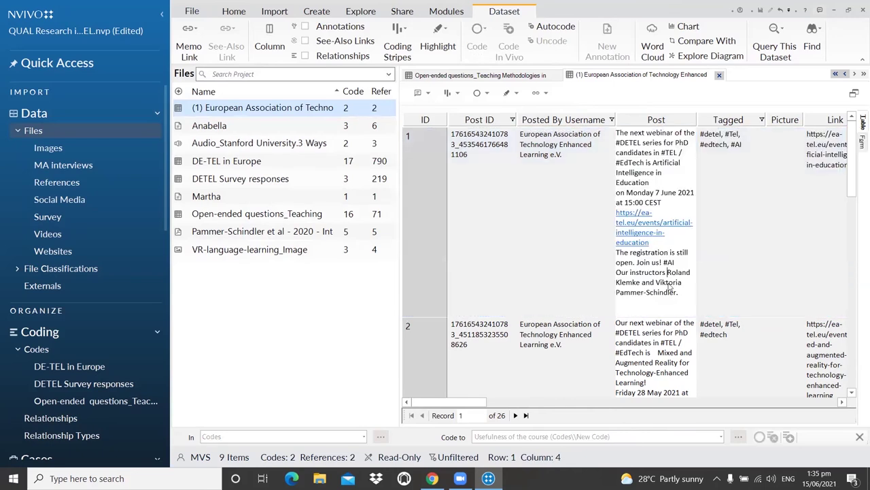
pyautogui.moveTo(616, 252); pyautogui.dragTo(689, 292)
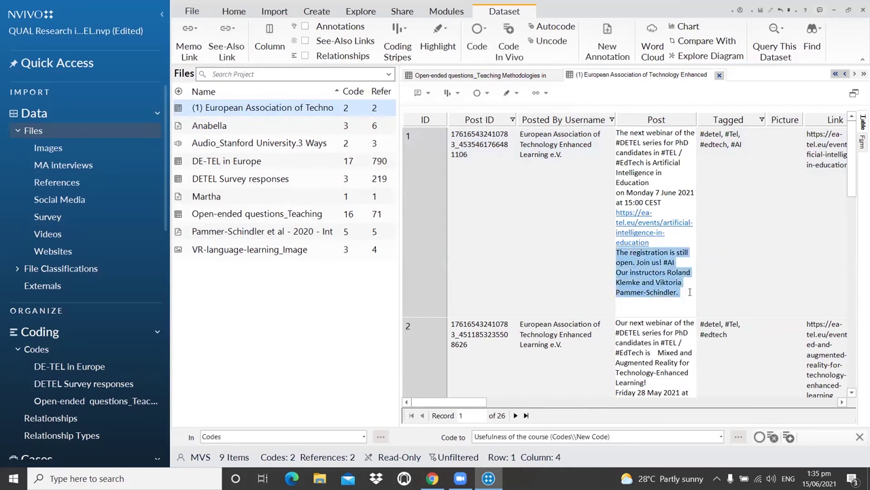
pyautogui.click(487, 93)
pyautogui.click(501, 108)
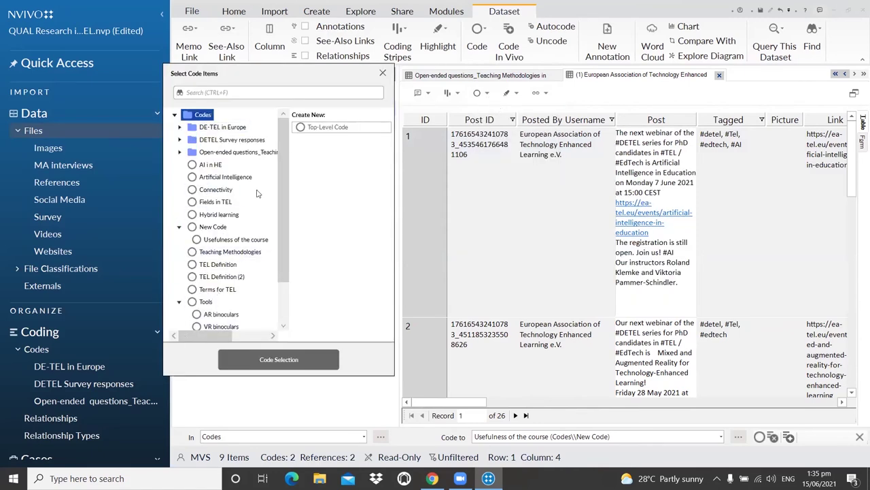
pyautogui.click(382, 74)
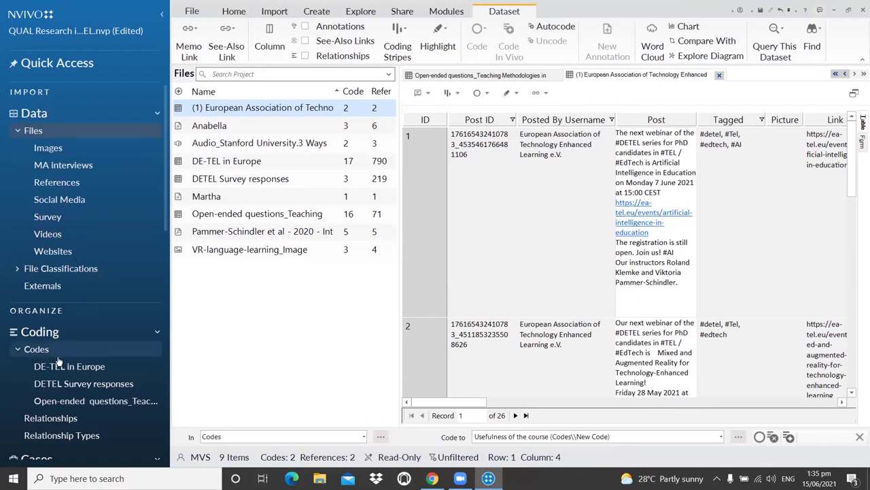
# Close all open documents and datasets, then show the list of all codes
pyautogui.click(556, 76)
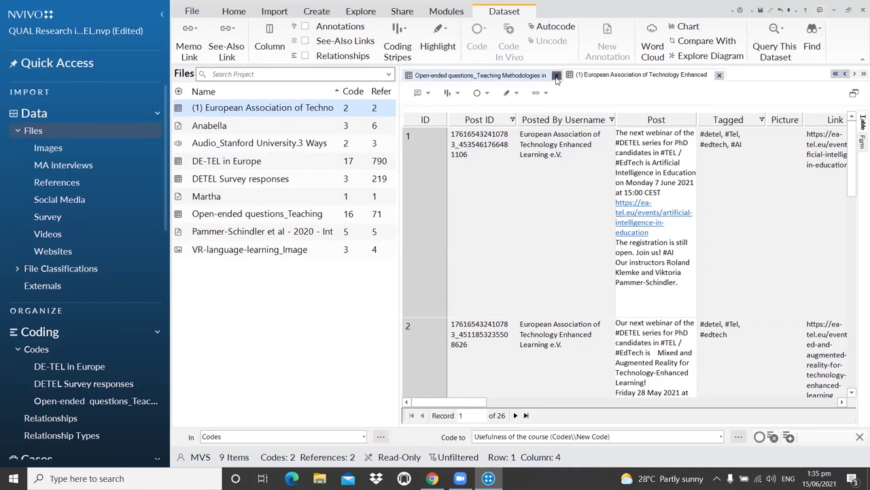
pyautogui.click(556, 76)
pyautogui.click(556, 76)
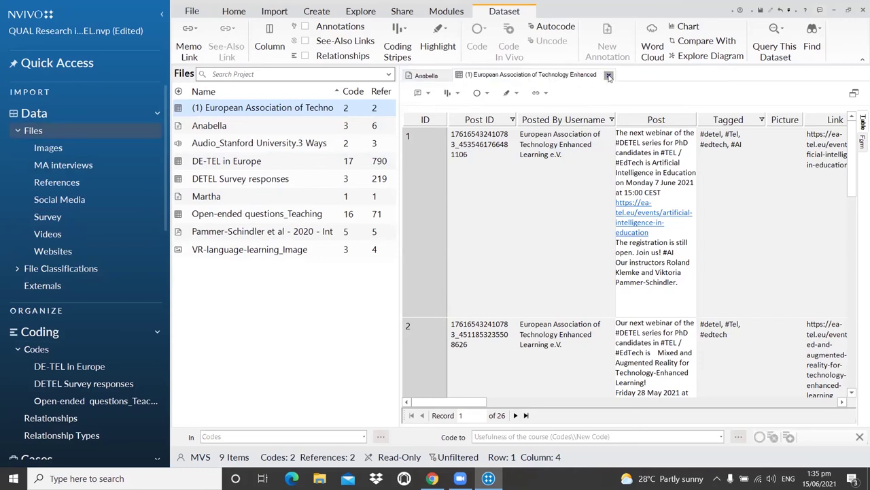
pyautogui.click(608, 74)
pyautogui.click(447, 76)
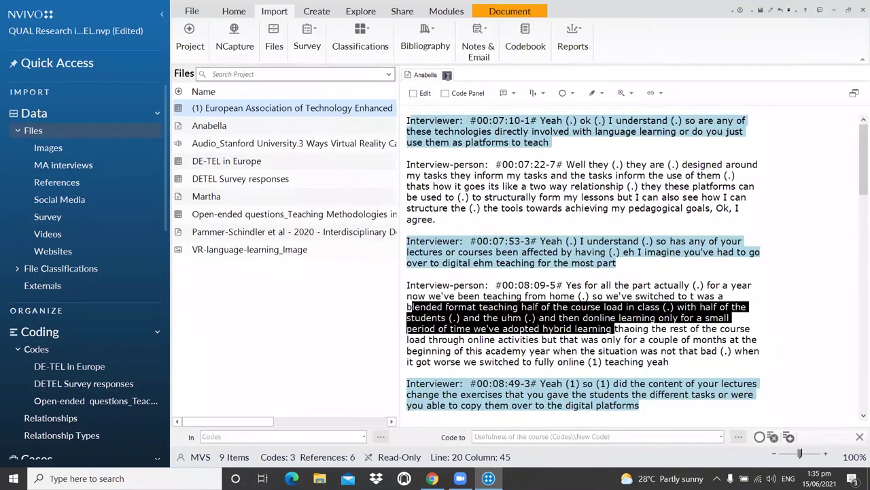
pyautogui.scroll(-1, 63, 376)
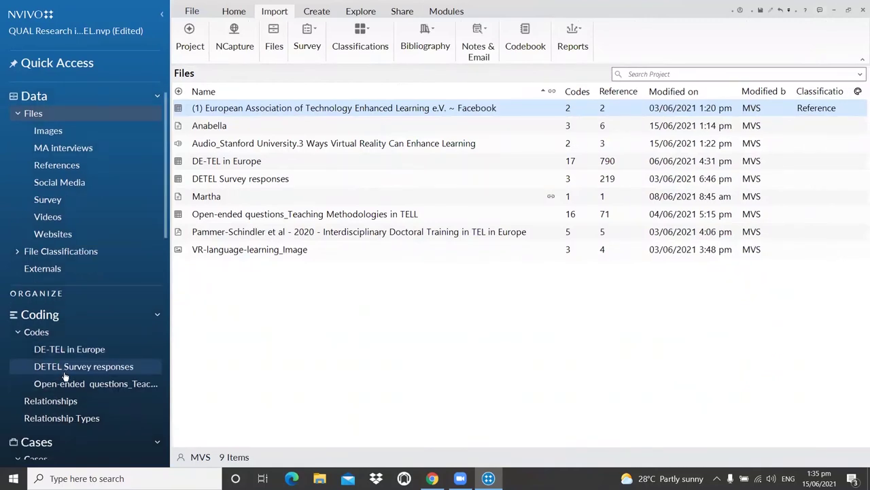
pyautogui.click(37, 332)
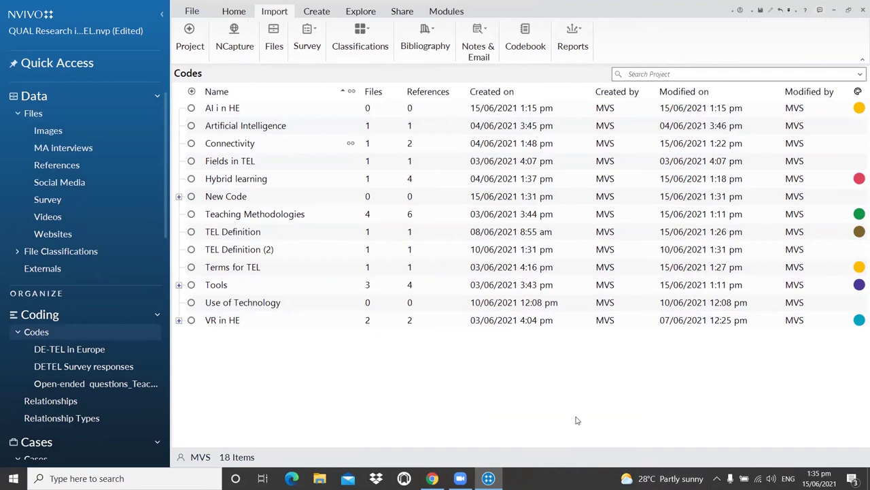
# Set the Fields in TEL code's colour to Blue
pyautogui.rightClick(297, 129)
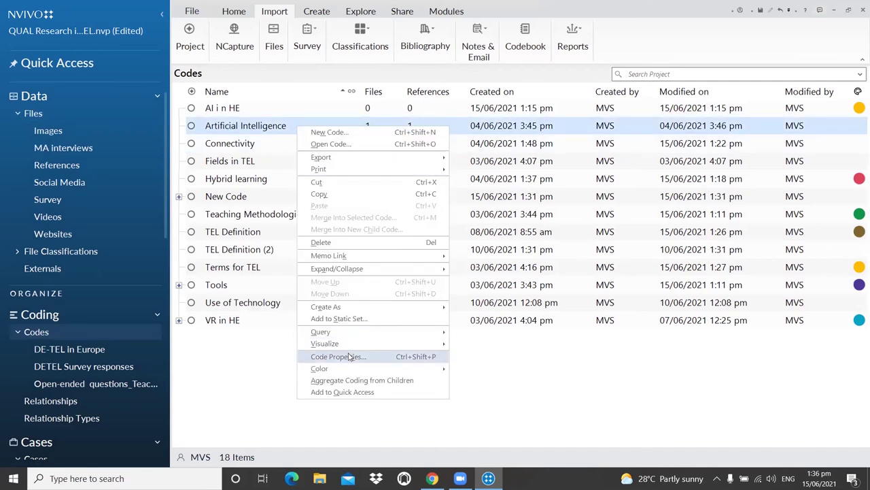
pyautogui.press('Escape')
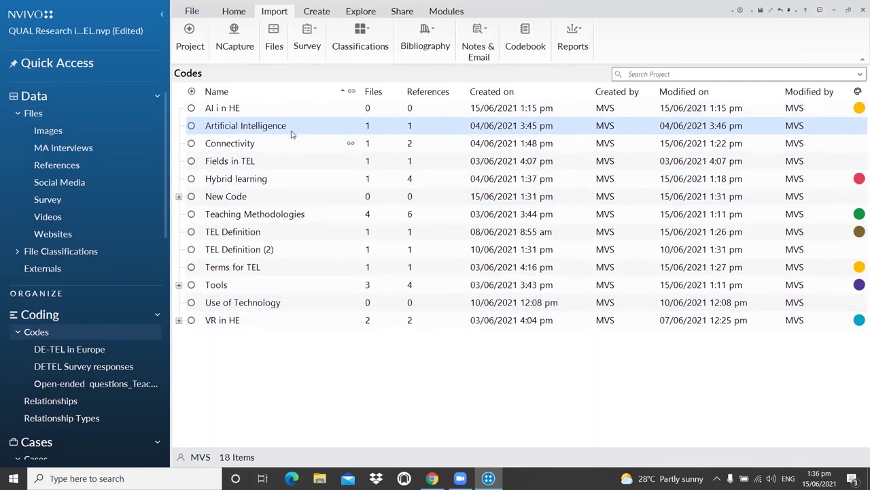
pyautogui.click(232, 163)
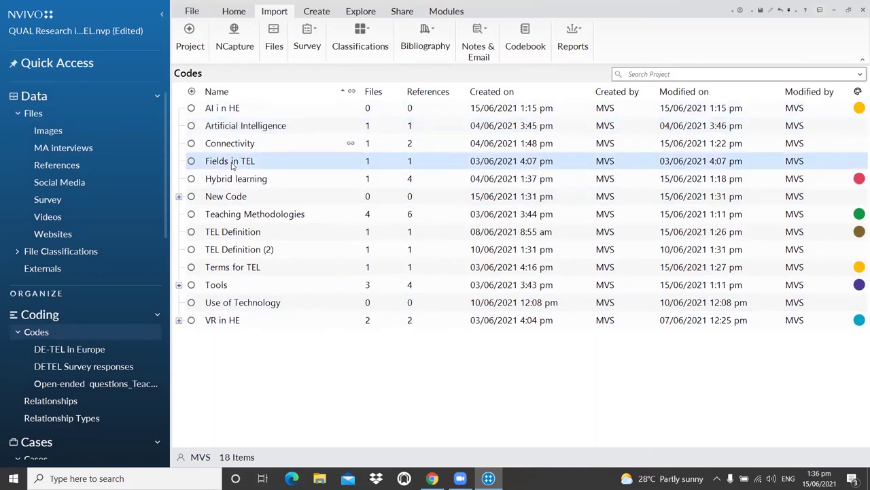
pyautogui.rightClick(232, 163)
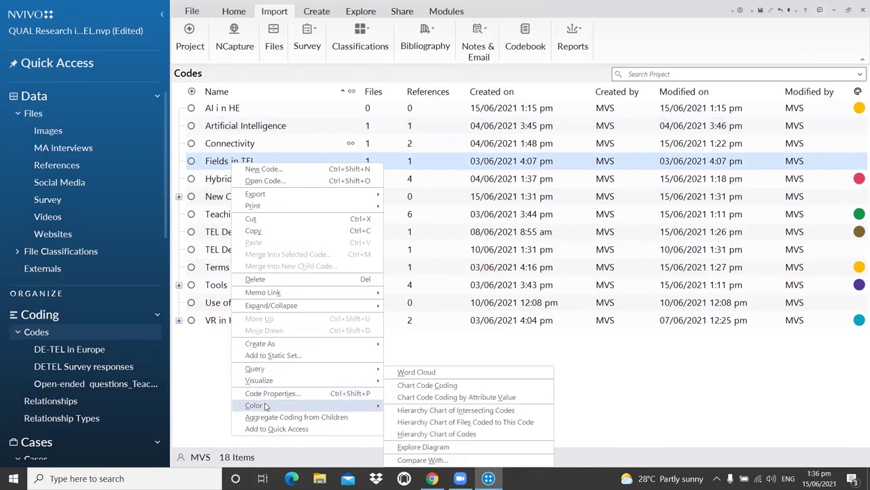
pyautogui.moveTo(320, 405)
pyautogui.click(422, 410)
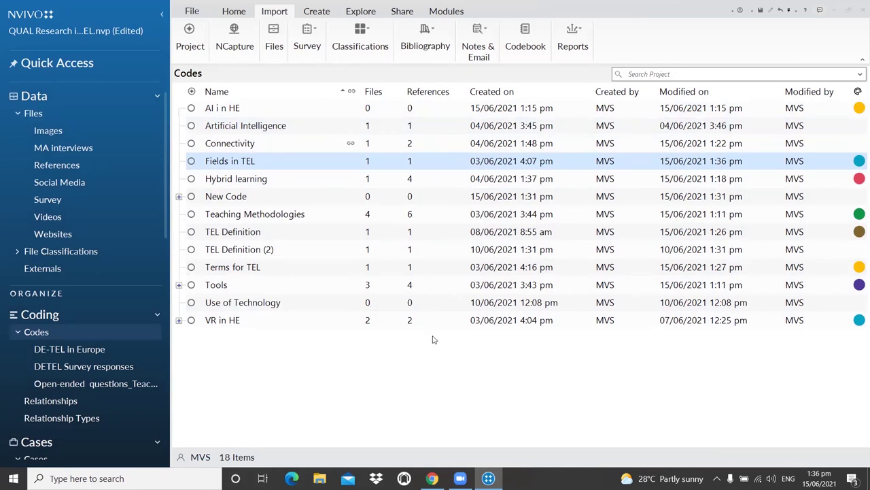
pyautogui.click(260, 216)
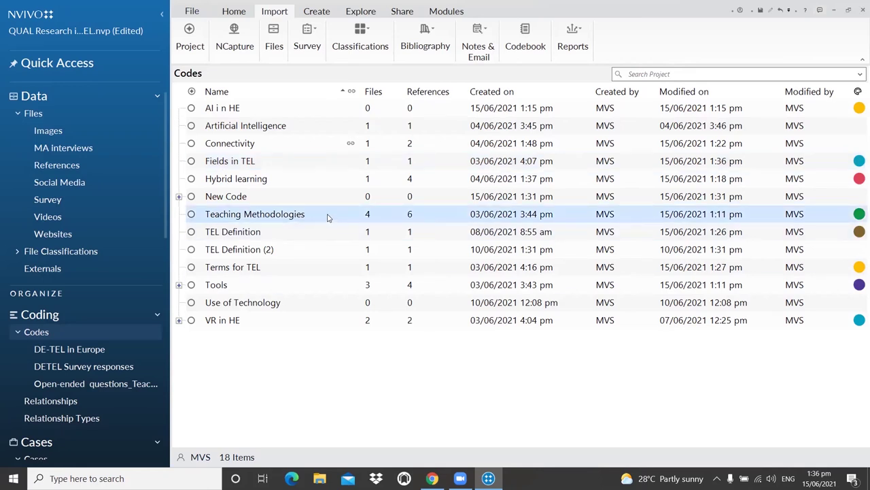
pyautogui.doubleClick(327, 217)
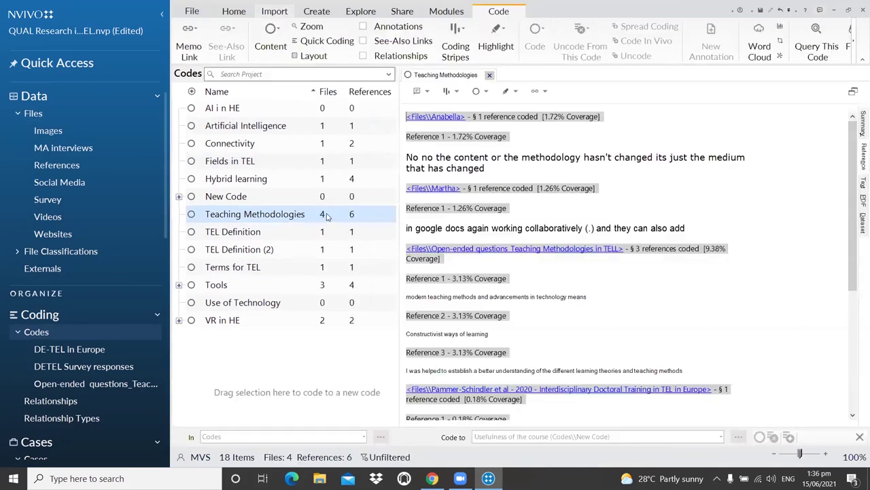
pyautogui.click(859, 119)
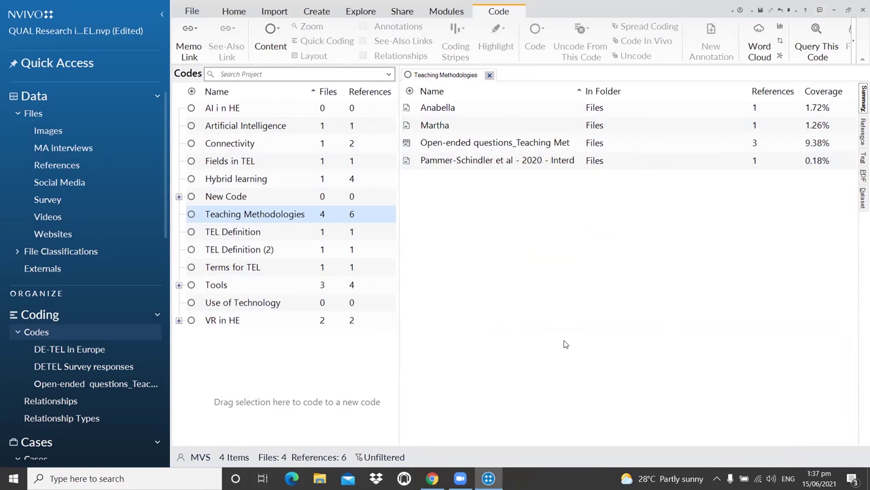
pyautogui.click(860, 125)
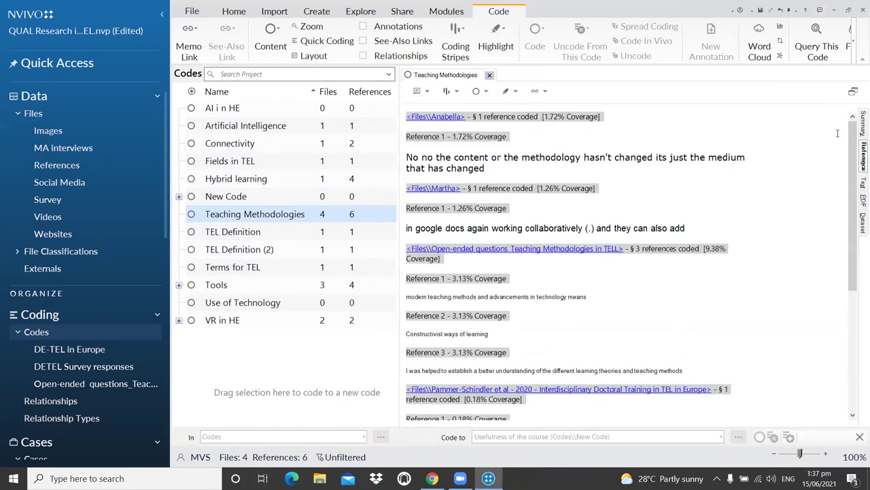
pyautogui.scroll(-2, 606, 203)
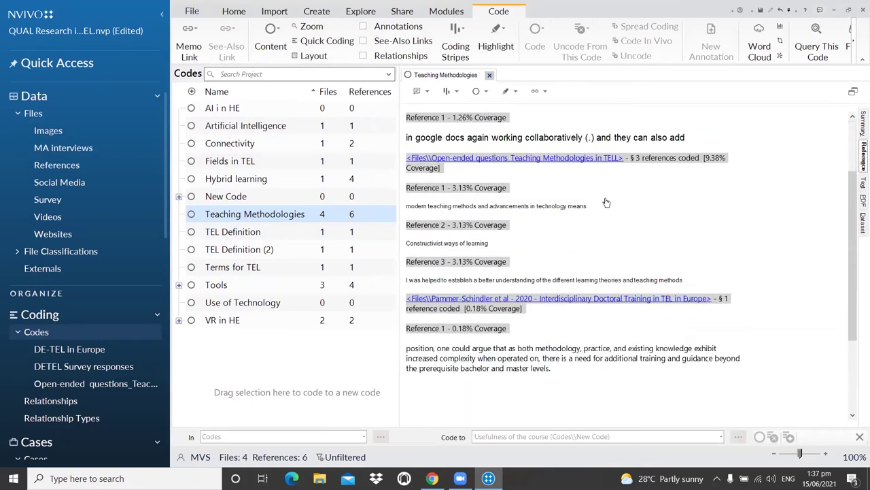
pyautogui.scroll(2, 606, 202)
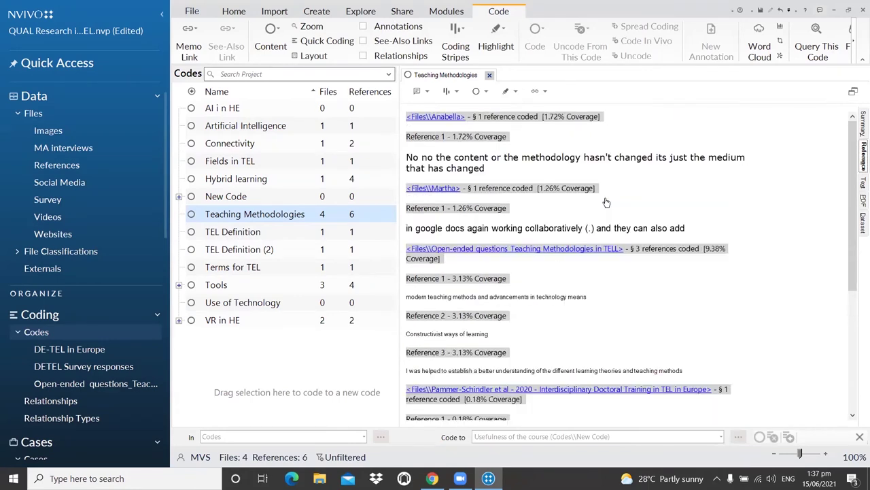
pyautogui.rightClick(728, 194)
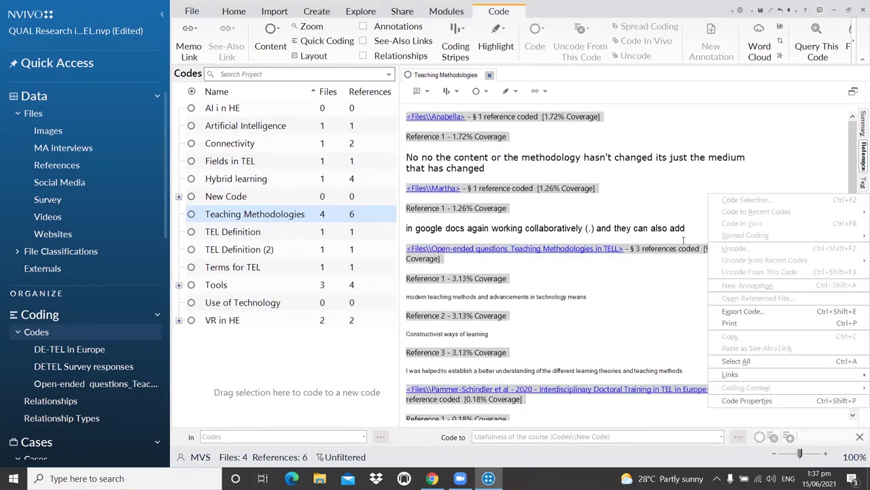
pyautogui.click(735, 312)
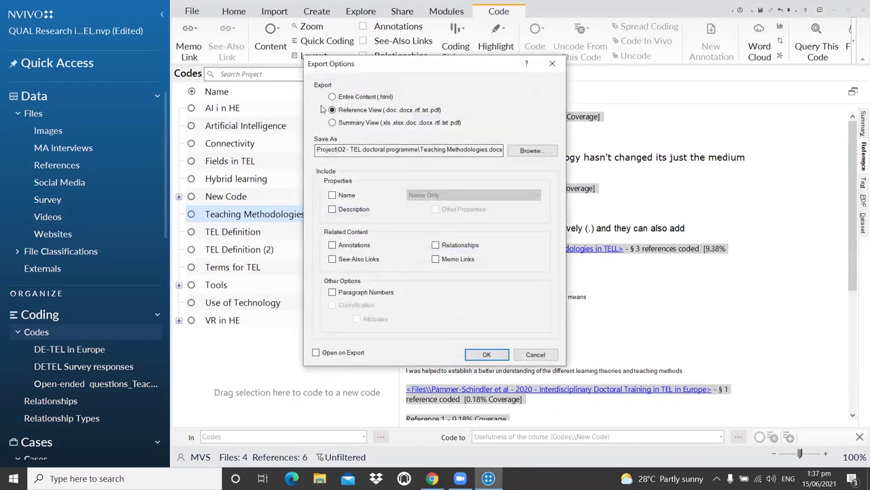
pyautogui.click(551, 64)
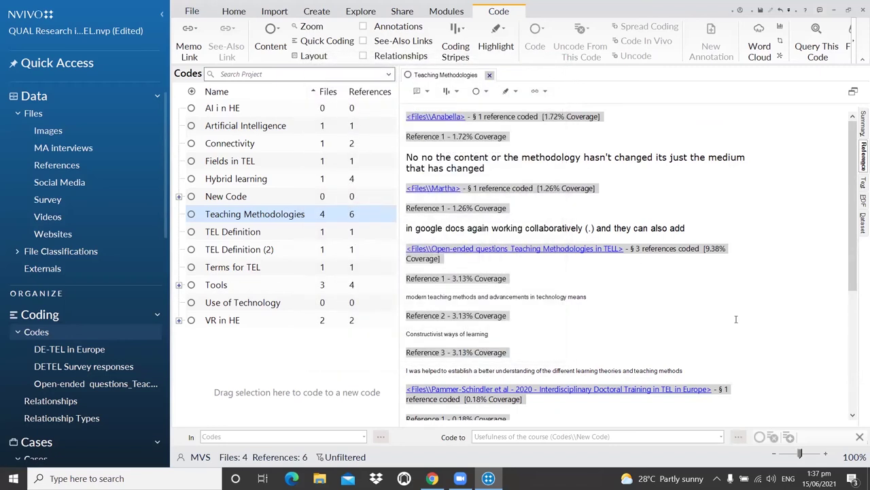
pyautogui.click(859, 187)
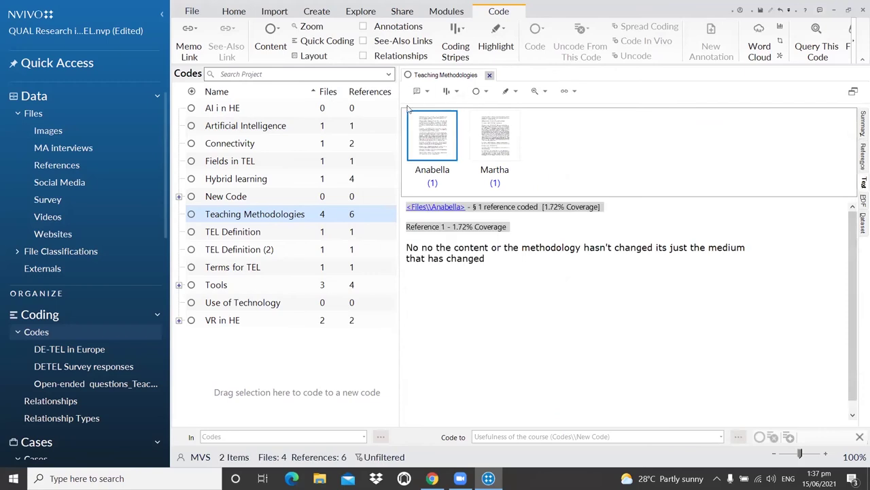
pyautogui.click(499, 142)
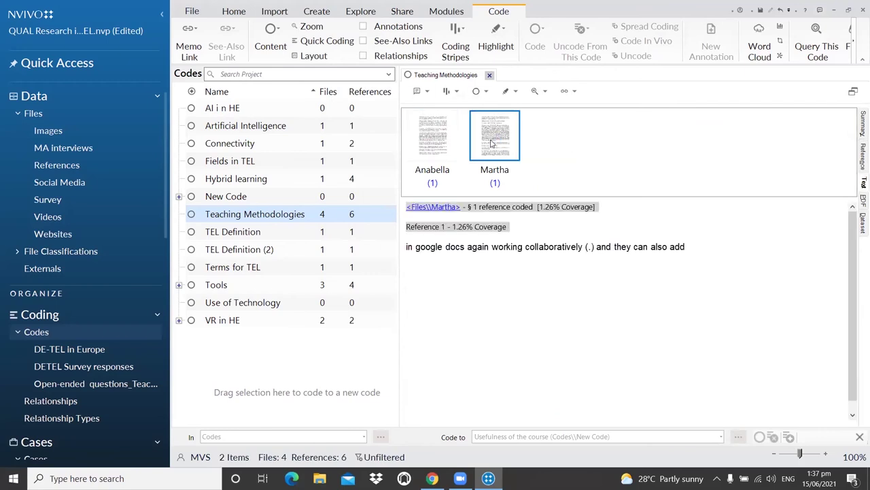
pyautogui.click(430, 148)
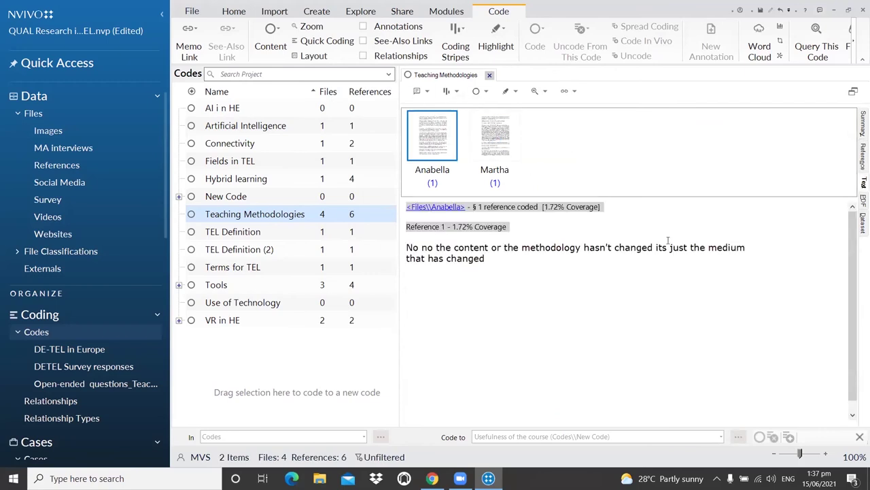
pyautogui.click(859, 202)
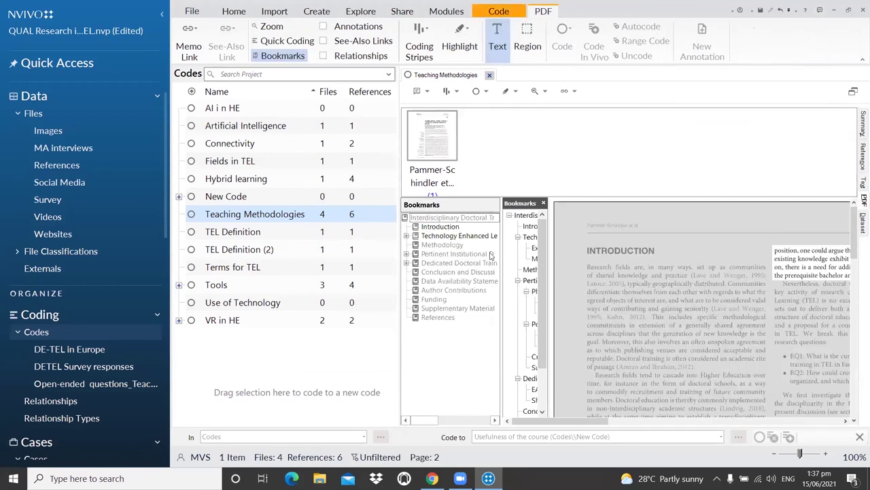
pyautogui.click(862, 223)
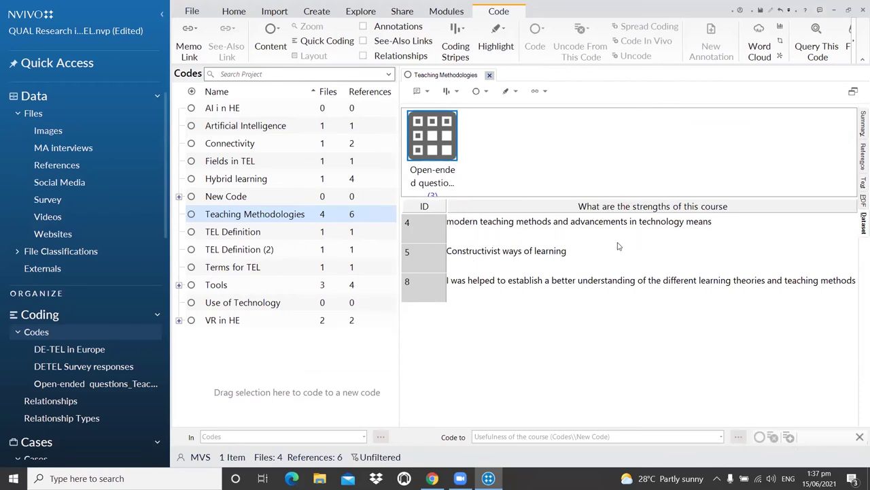
pyautogui.click(489, 76)
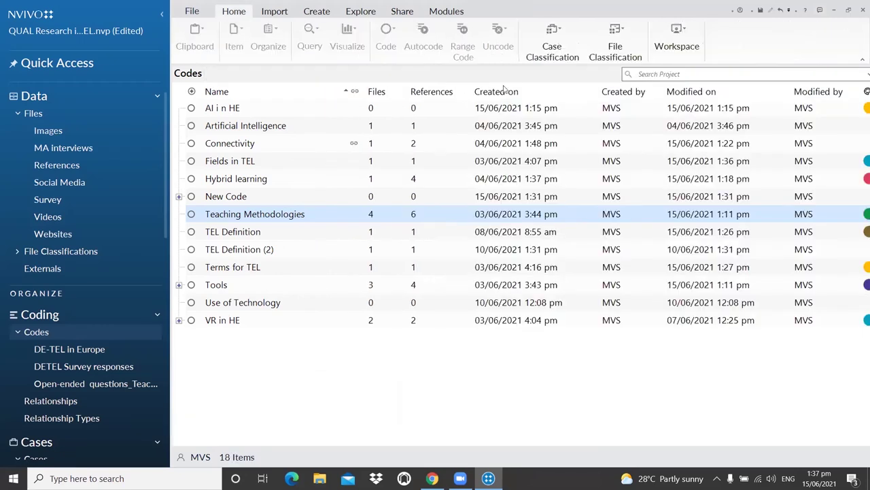
# Show the Cases list with its two existing participant cases
pyautogui.scroll(-5, 45, 267)
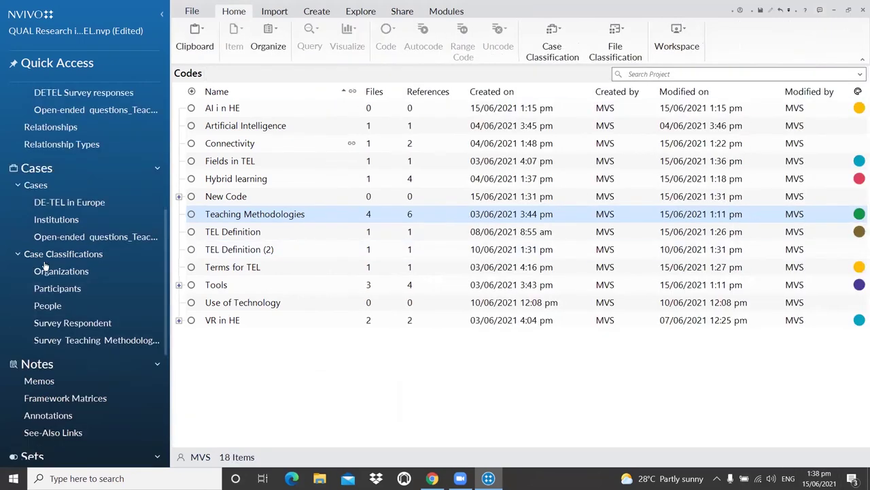
pyautogui.click(35, 185)
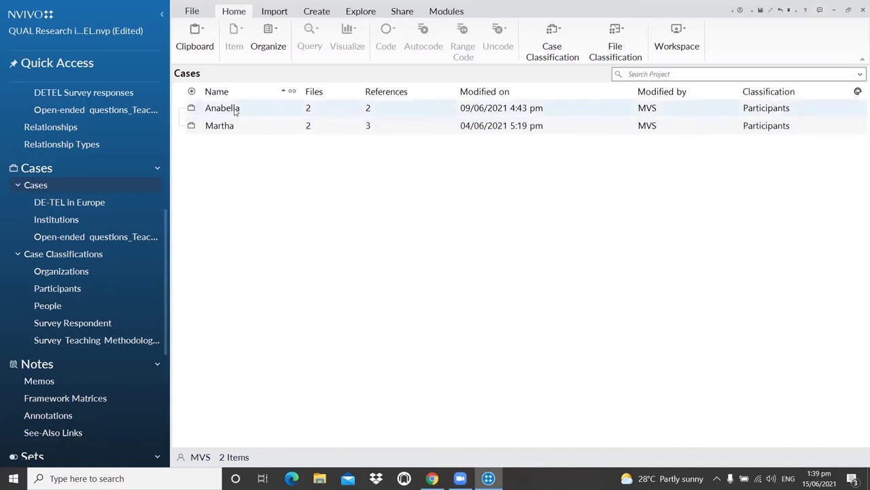
# Open a blank New Case form from the Create ribbon
pyautogui.click(318, 12)
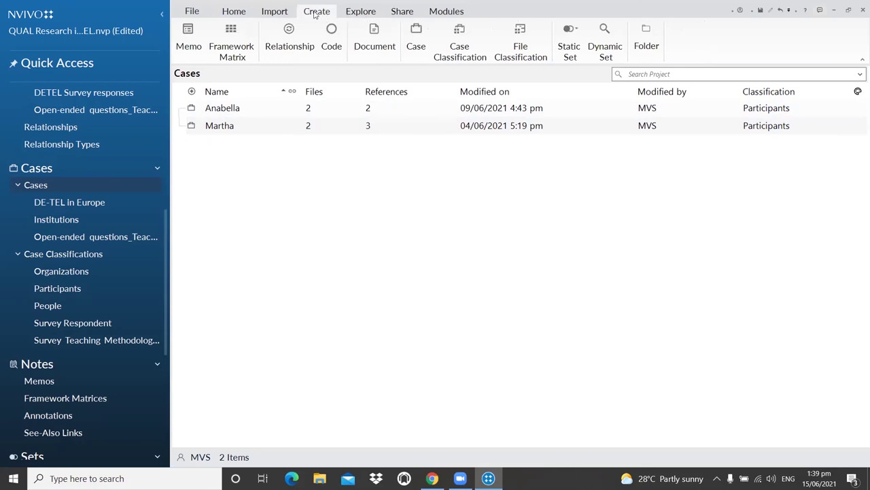
pyautogui.click(416, 37)
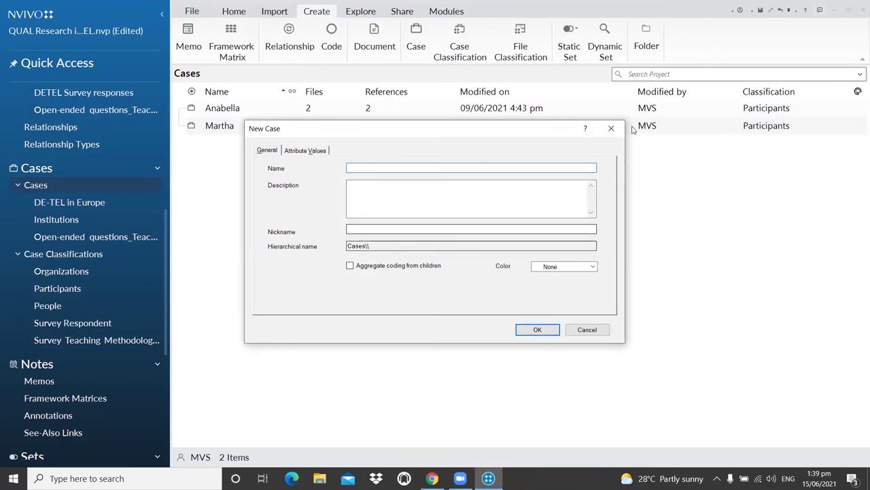
# Add a case named for the instructor, with description 'Instructor in HE (UPF)'
pyautogui.click(612, 129)
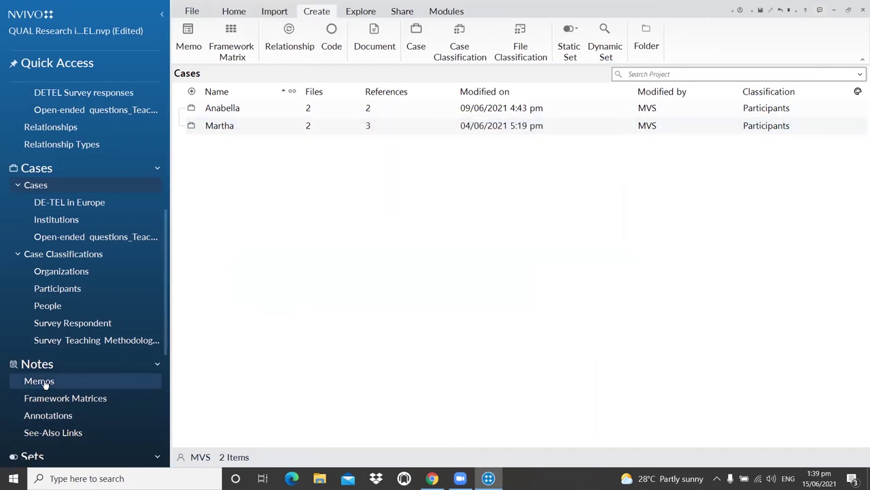
pyautogui.rightClick(215, 174)
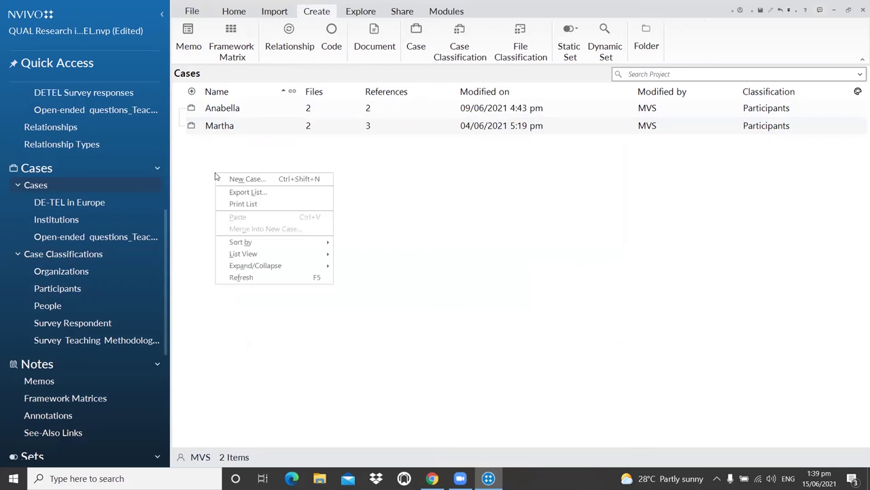
pyautogui.click(238, 179)
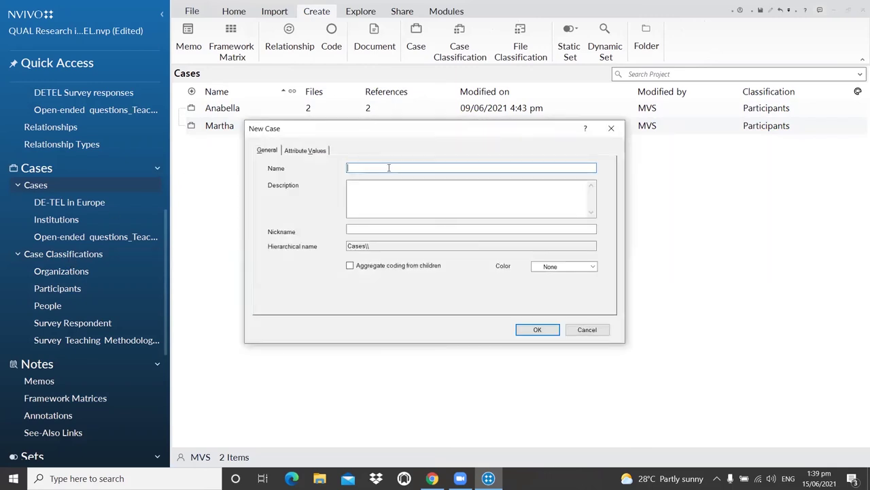
pyautogui.write('John')
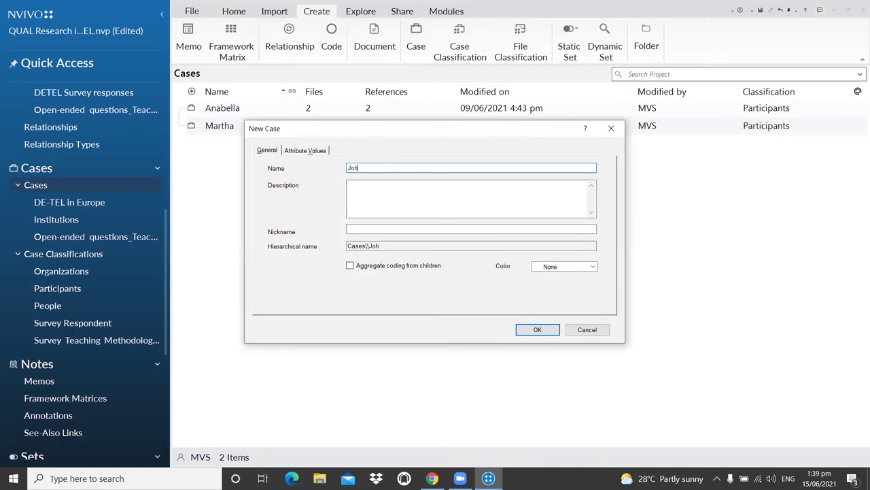
pyautogui.click(356, 191)
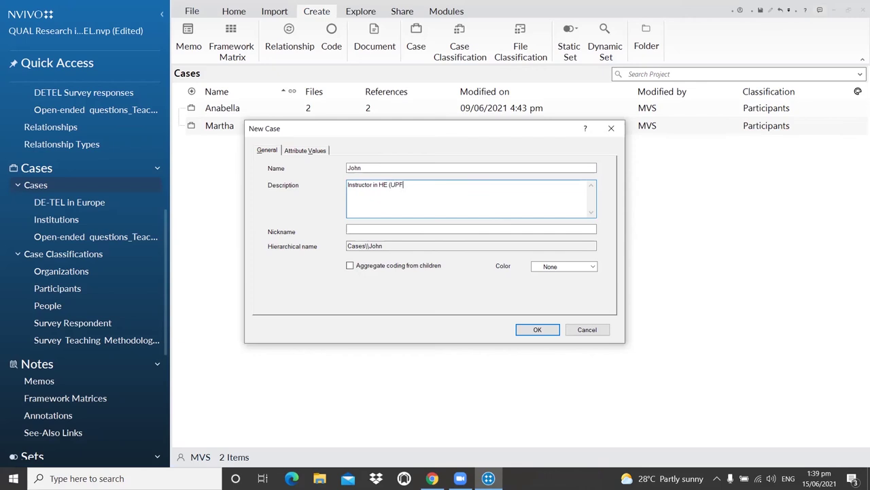
pyautogui.write(')')
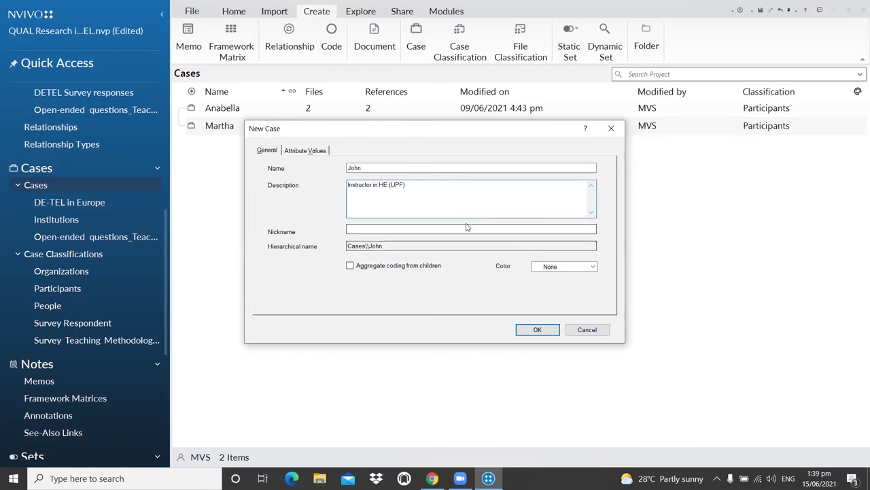
pyautogui.click(537, 330)
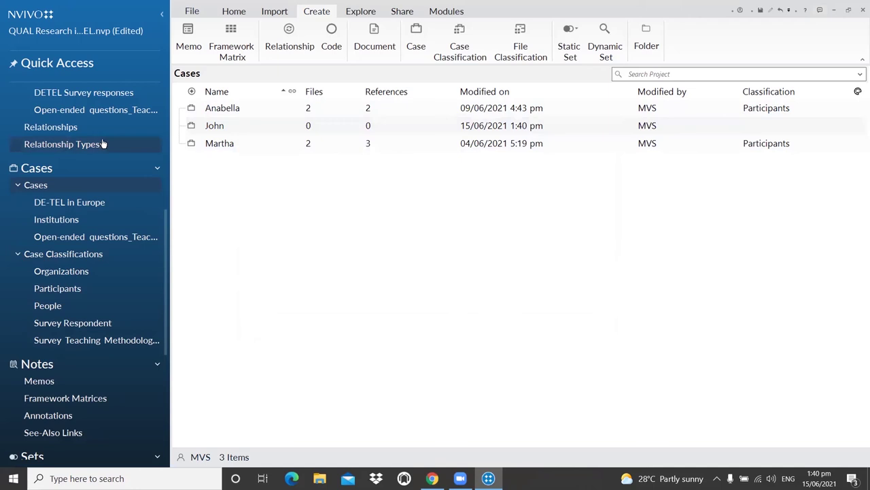
# From the Files list, open the 'Open-ended questions_Teaching Methodologies in TELL' dataset
pyautogui.scroll(1, 121, 117)
pyautogui.scroll(1, 121, 118)
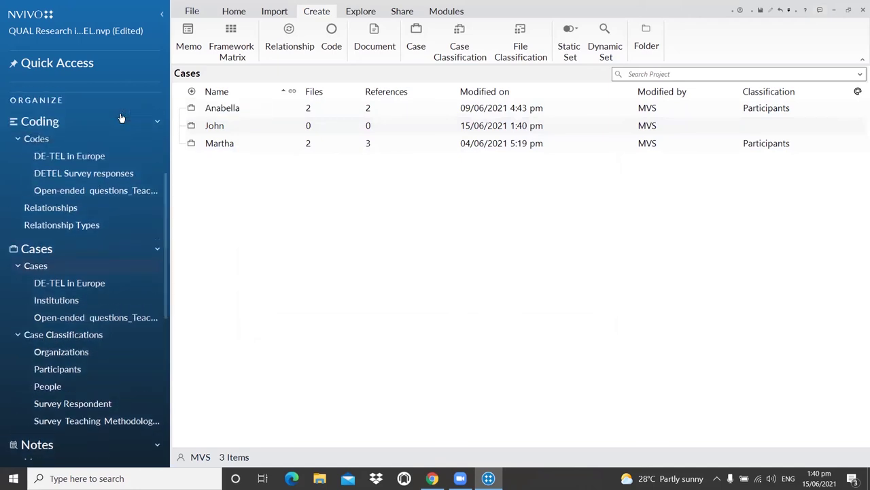
pyautogui.scroll(5, 68, 139)
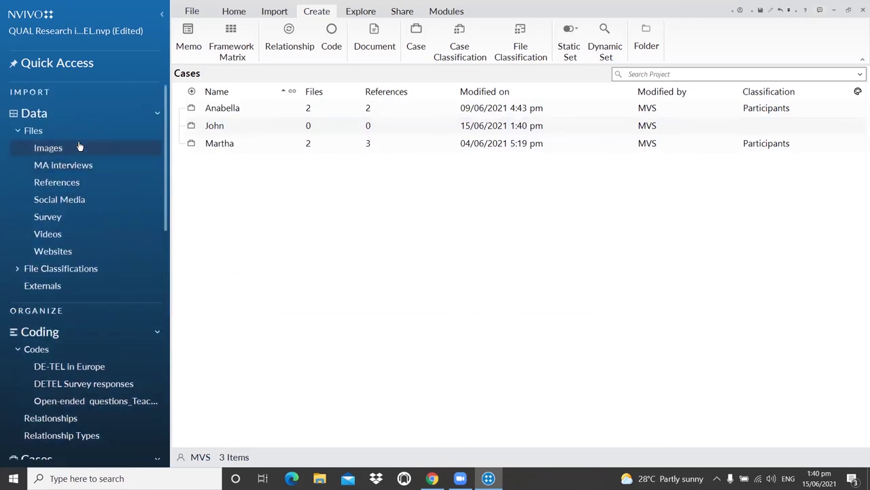
pyautogui.click(73, 133)
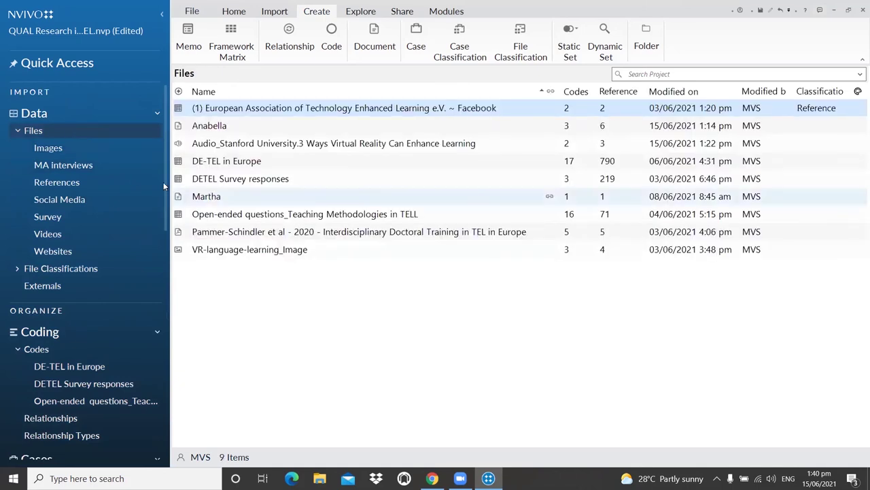
pyautogui.doubleClick(255, 215)
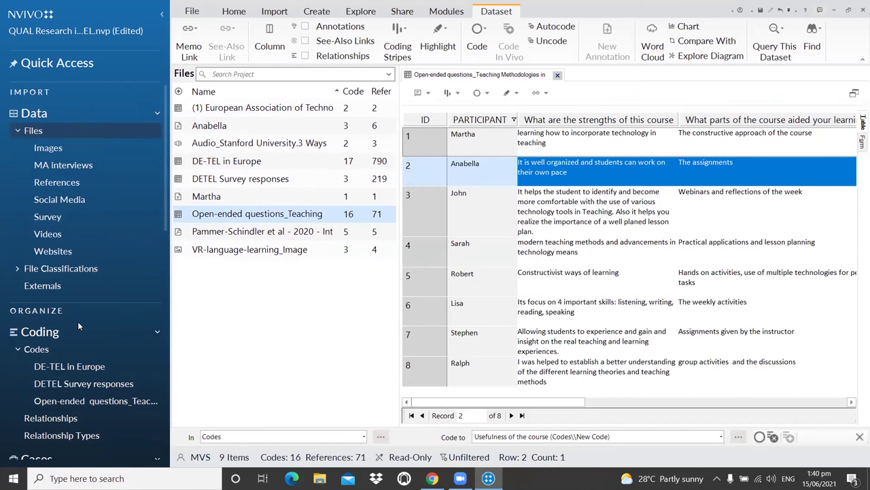
pyautogui.scroll(-5, 87, 312)
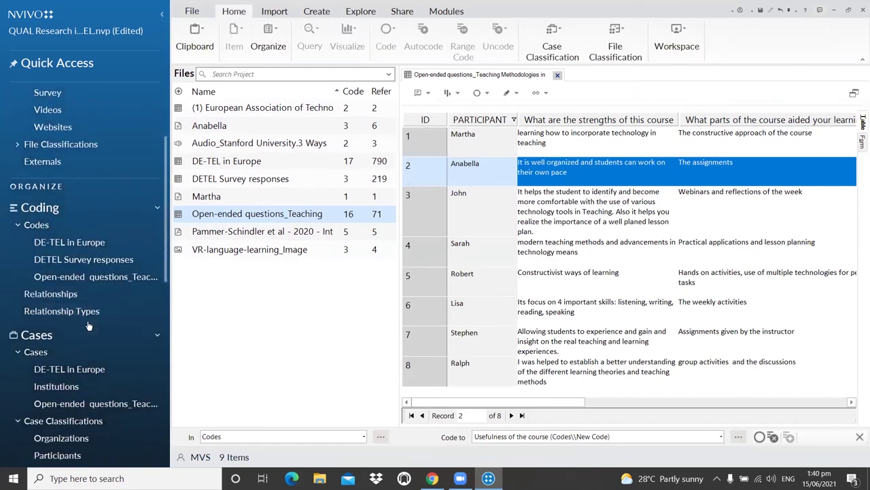
# Code the participant's course-strengths answer to their case in the Cases list
pyautogui.click(29, 322)
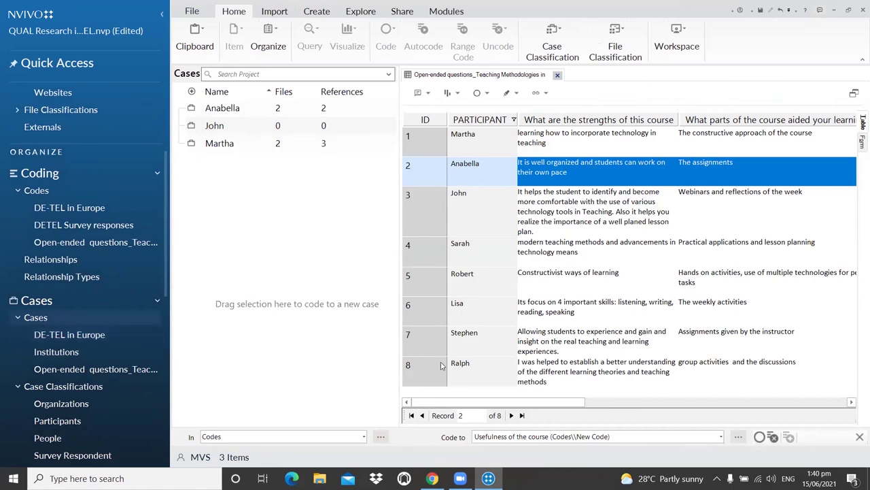
pyautogui.click(534, 233)
pyautogui.moveTo(536, 232)
pyautogui.mouseDown()
pyautogui.moveTo(525, 231)
pyautogui.moveTo(634, 194)
pyautogui.mouseUp()
pyautogui.moveTo(510, 198); pyautogui.dragTo(516, 193)
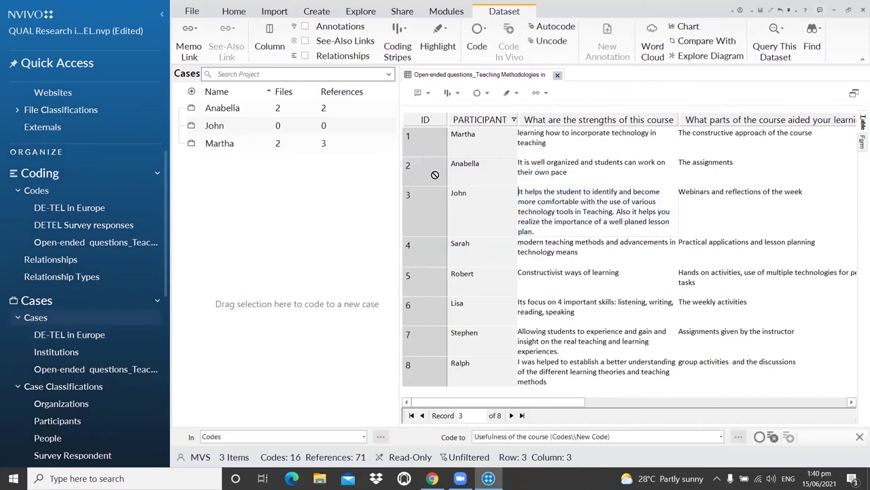
pyautogui.click(299, 129)
pyautogui.moveTo(295, 124); pyautogui.dragTo(289, 124)
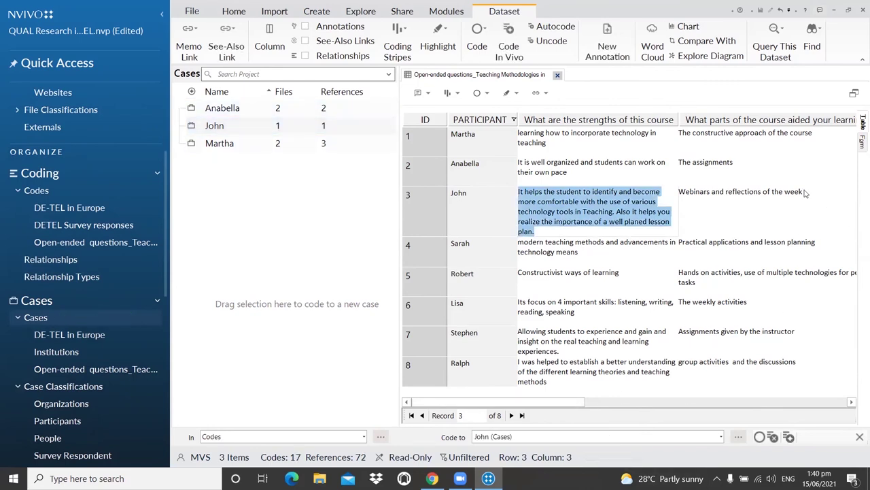
# Code their 'Webinars and reflections of the week' answer to the same case, then close the dataset
pyautogui.click(748, 192)
pyautogui.moveTo(751, 193); pyautogui.dragTo(209, 132)
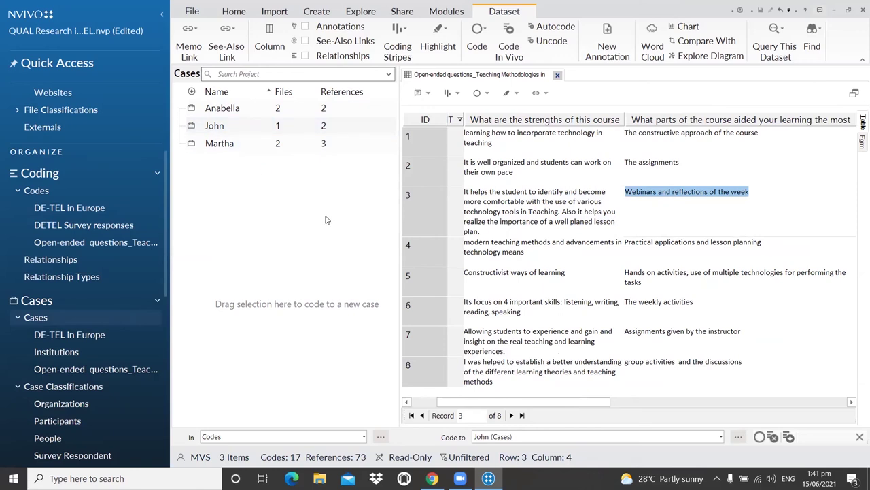
pyautogui.click(557, 75)
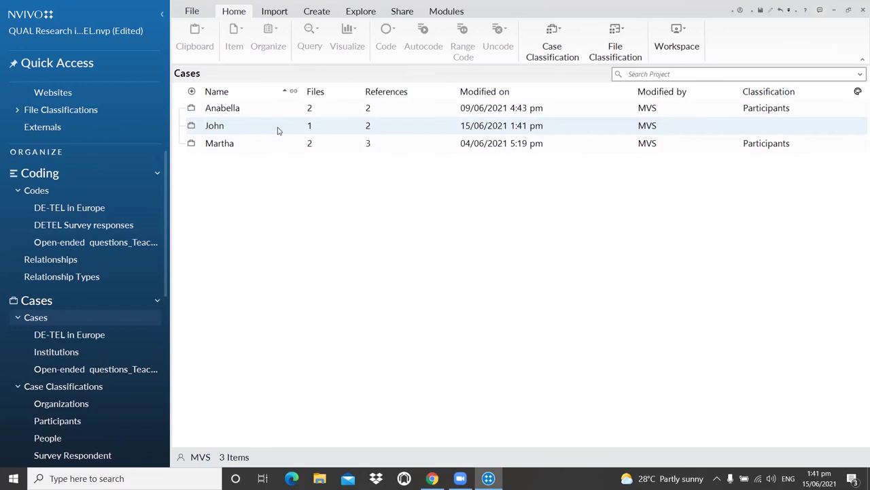
# Open the second participant's case, save the project at the reminder, and review its references
pyautogui.click(229, 109)
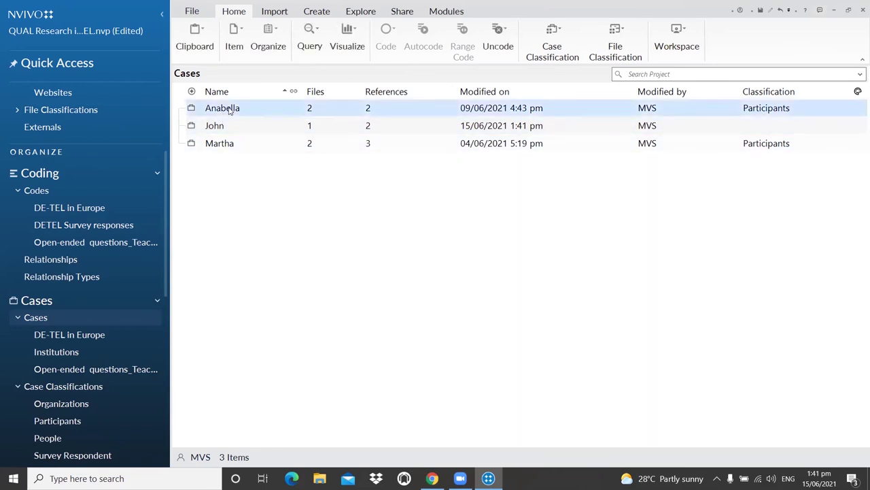
pyautogui.hotkey('ctrl', 'f')
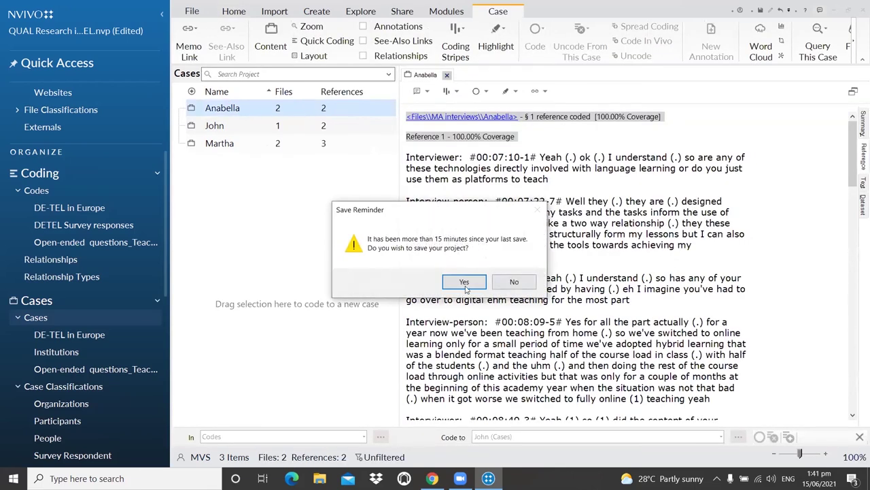
pyautogui.click(469, 282)
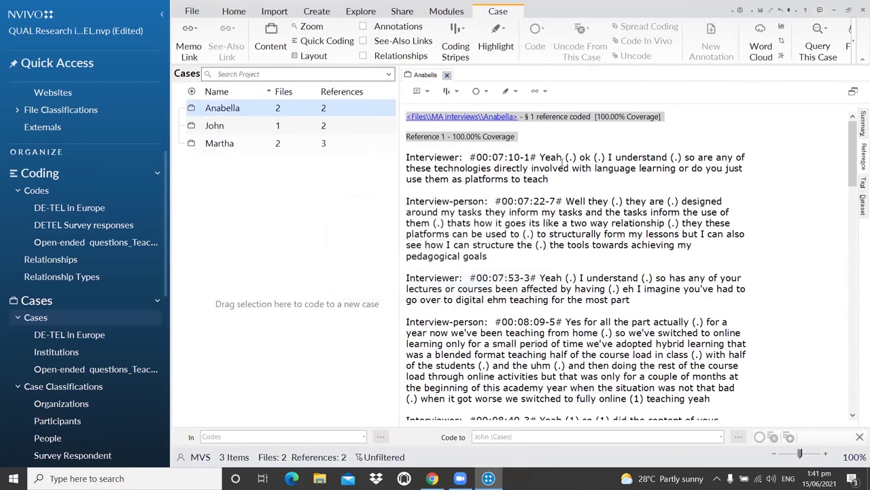
pyautogui.scroll(-15, 542, 218)
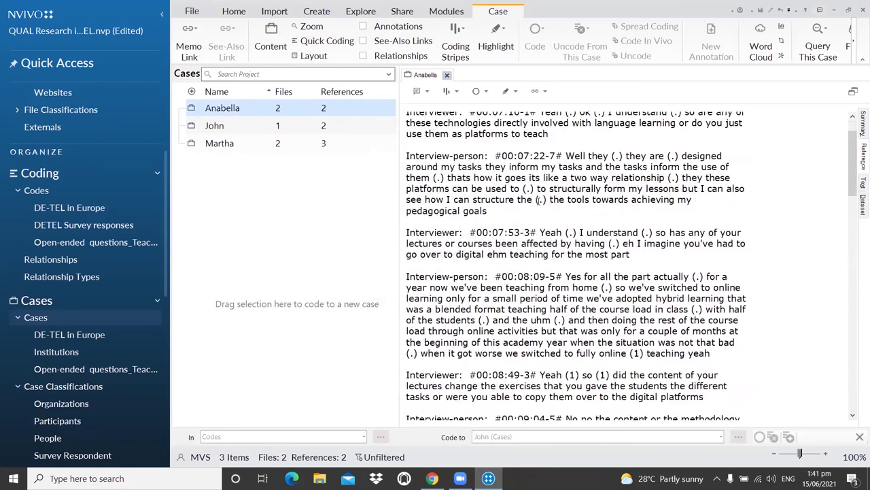
pyautogui.scroll(-10, 541, 219)
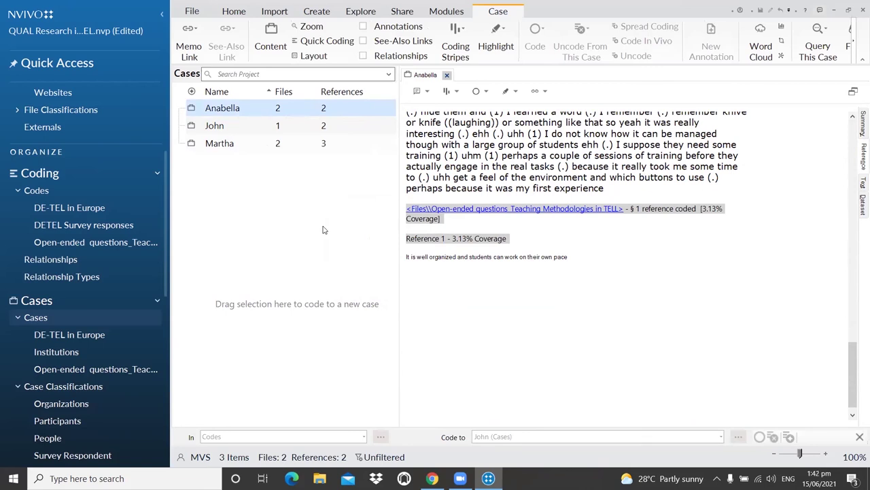
pyautogui.click(447, 75)
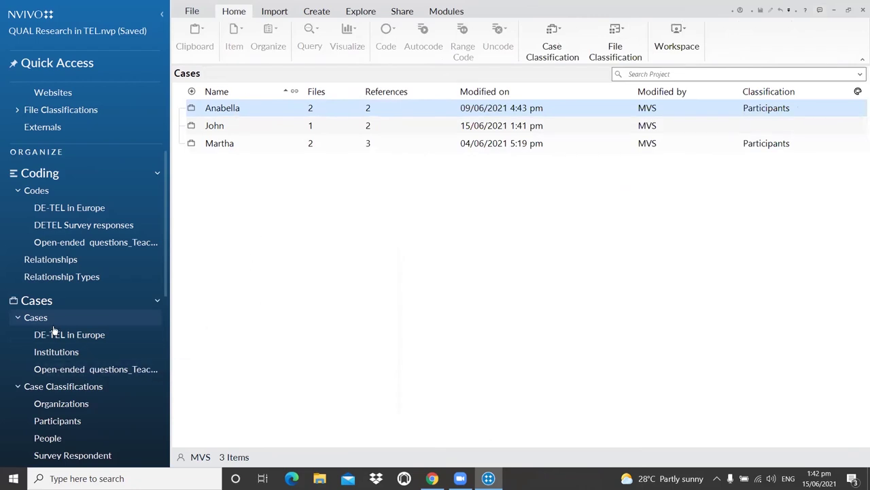
# Show the Memos list under Notes in the Navigation pane
pyautogui.scroll(-1, 53, 327)
pyautogui.scroll(-3, 53, 327)
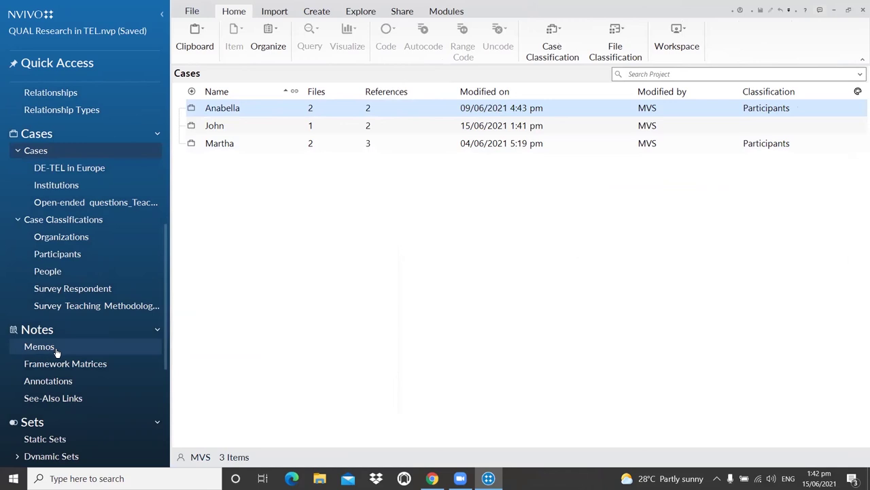
pyautogui.click(57, 352)
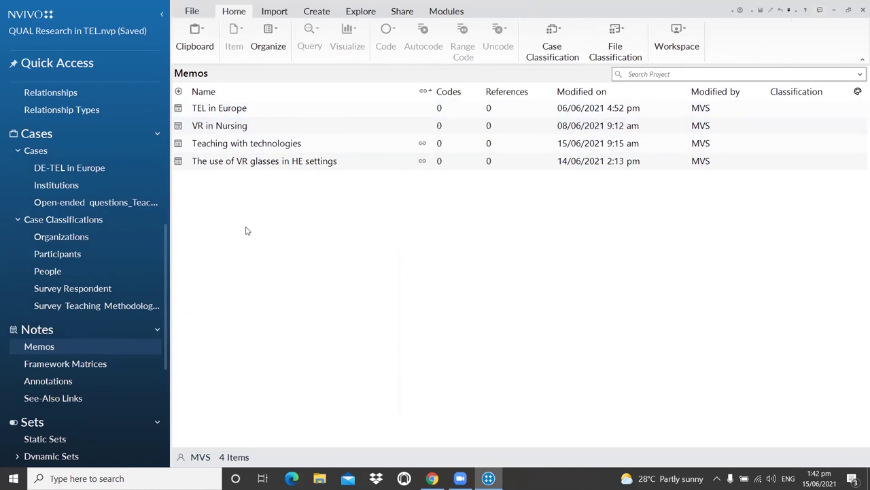
# Create a new memo named Webinar in the Memos list
pyautogui.rightClick(207, 213)
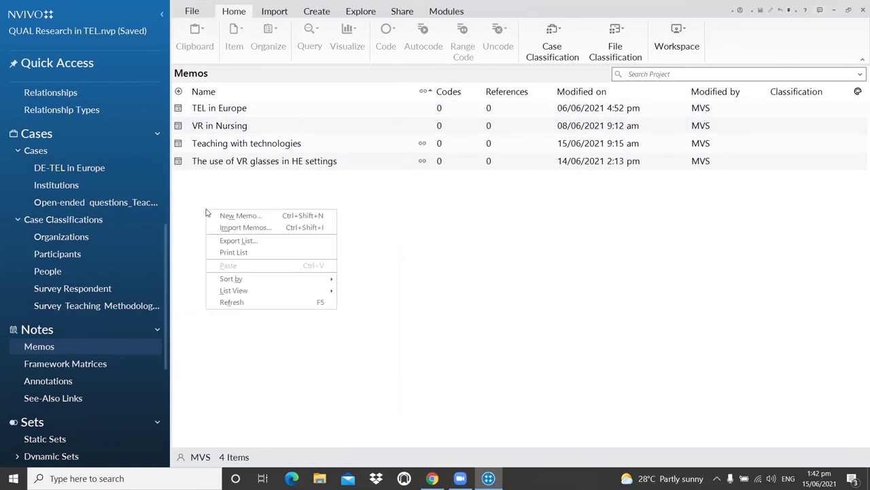
pyautogui.click(237, 216)
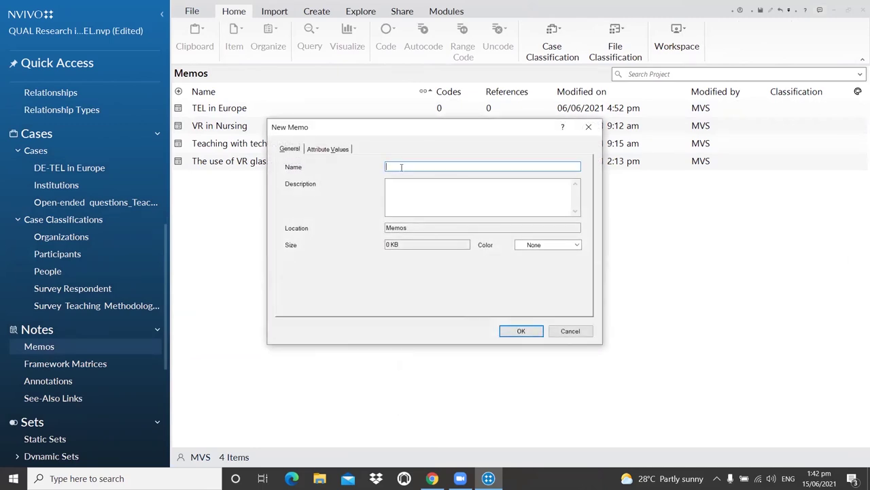
pyautogui.write('Webinar')
pyautogui.click(439, 208)
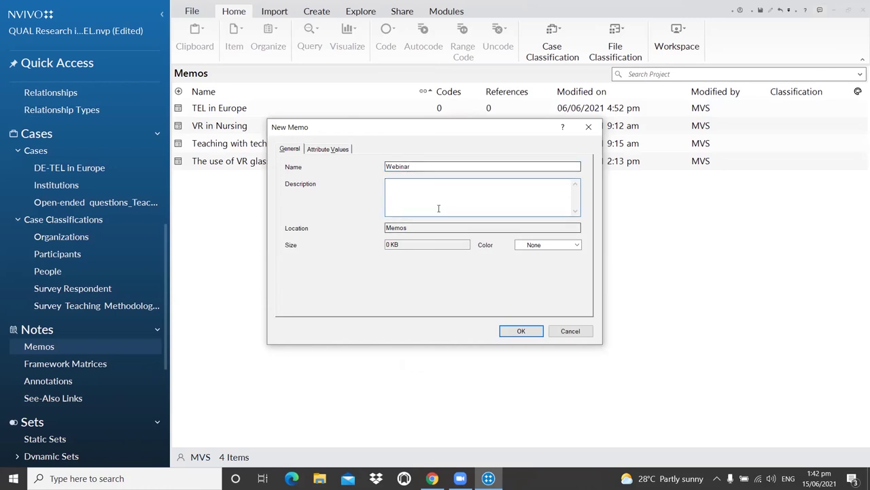
pyautogui.click(521, 331)
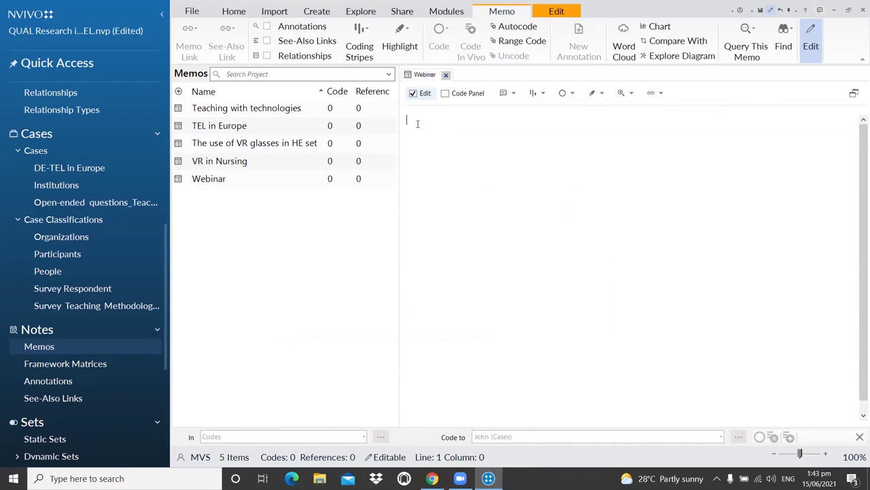
# Write 'How is the webinar going?' in the memo, leaving an empty line above it
pyautogui.write('How ')
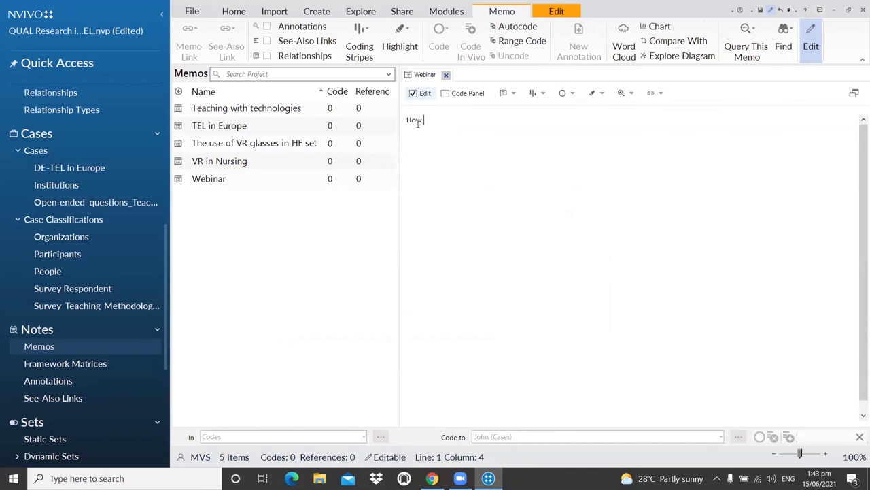
pyautogui.write('is the webinar going?')
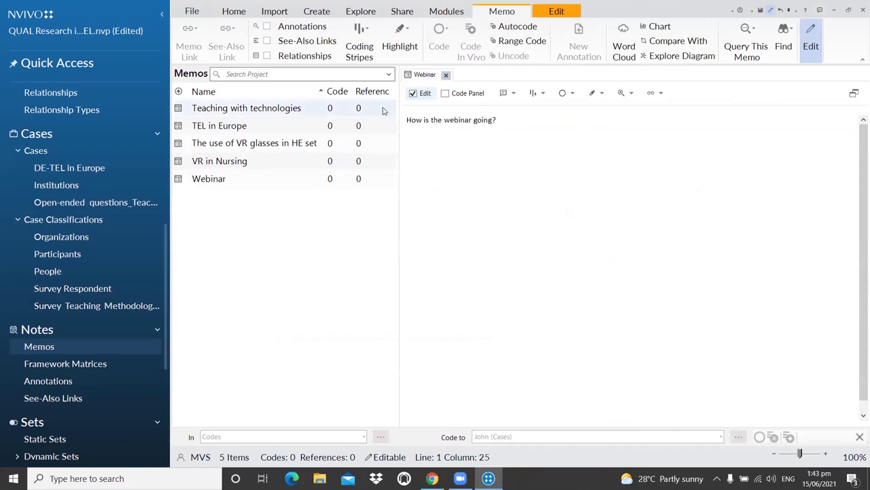
pyautogui.click(407, 120)
pyautogui.press('Return')
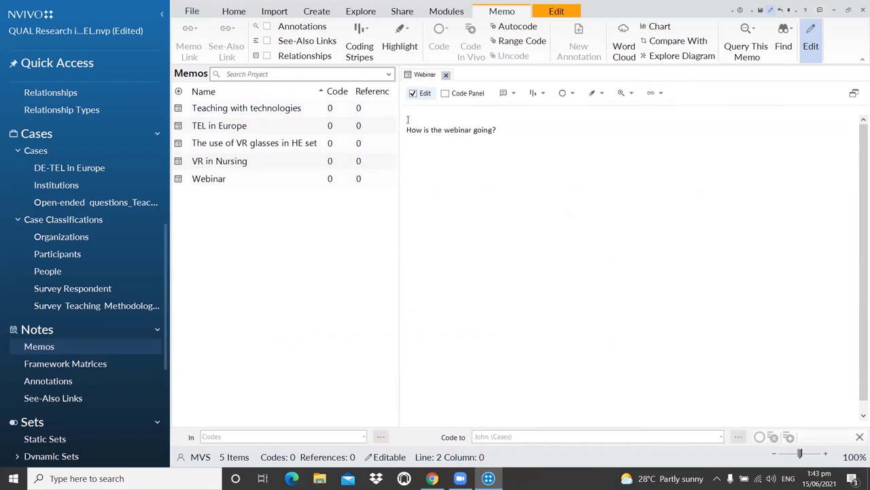
pyautogui.press('Up')
# Insert the current date and time above the Webinar memo's question
pyautogui.click(556, 11)
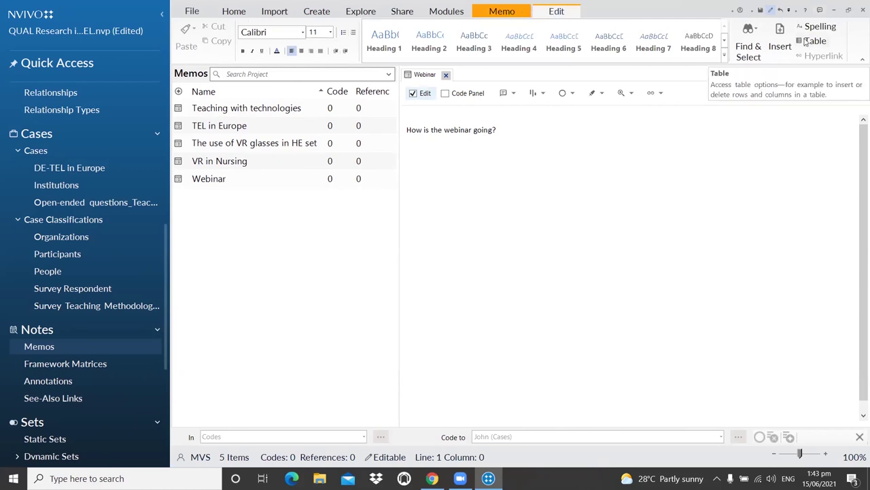
pyautogui.click(779, 36)
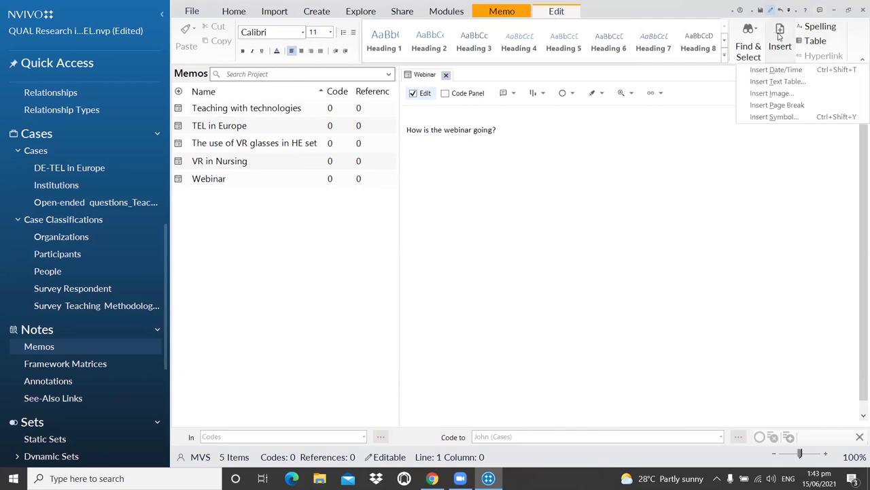
pyautogui.click(782, 70)
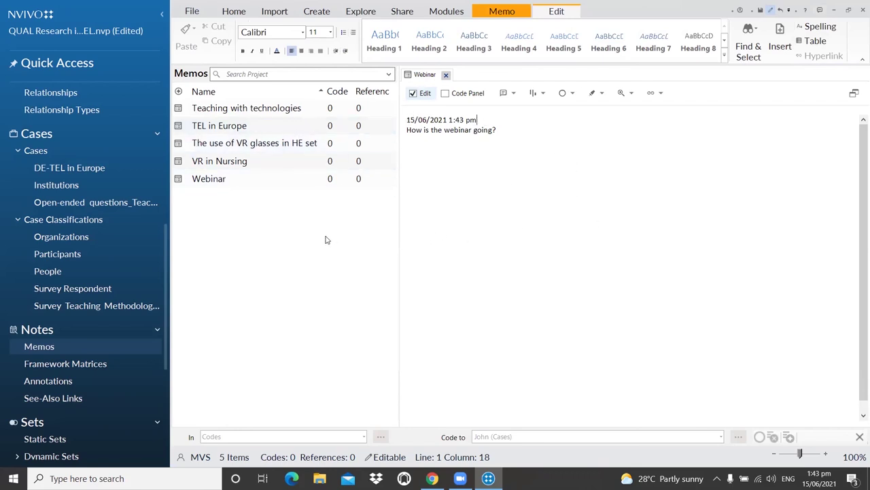
# Open the Teaching with technologies memo to read its dated entries, then close it
pyautogui.click(265, 129)
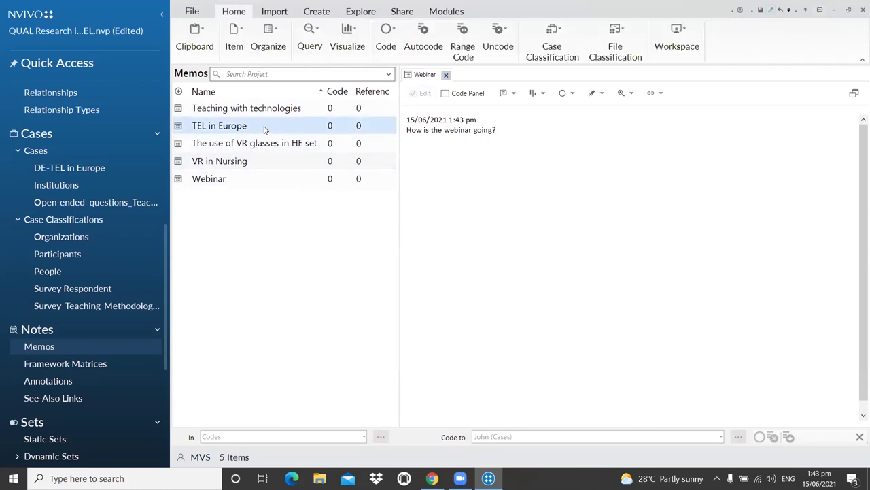
pyautogui.doubleClick(260, 110)
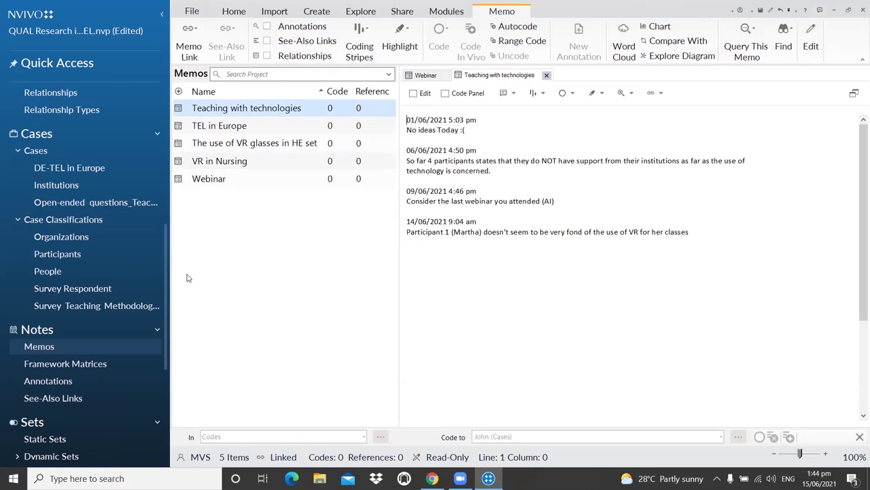
pyautogui.click(547, 76)
# Close the Webinar memo and show the project's Files list under Data
pyautogui.click(445, 75)
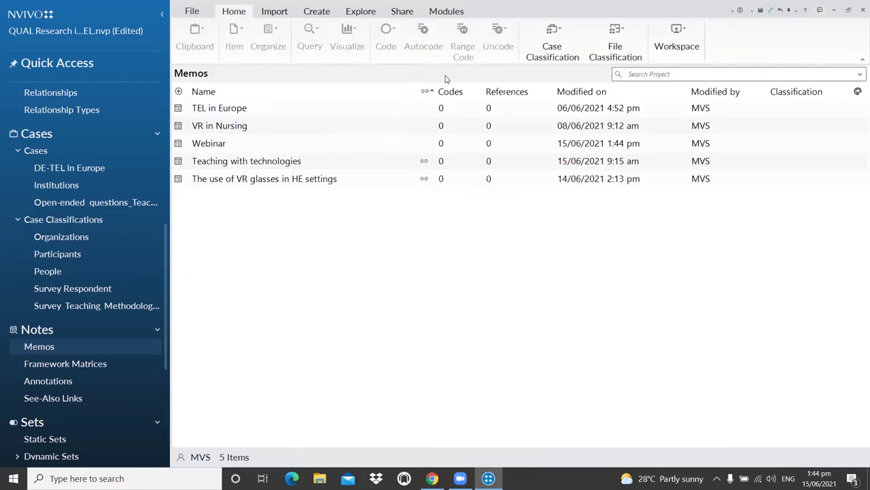
pyautogui.scroll(-3, 82, 345)
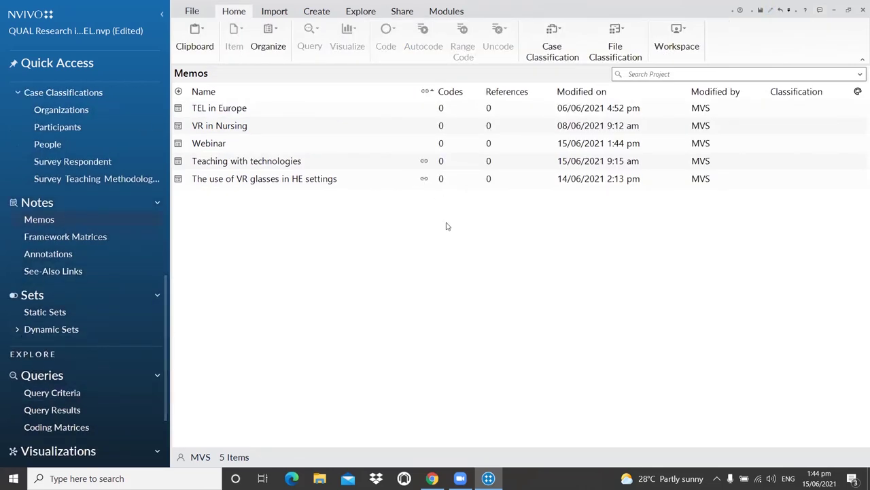
pyautogui.click(357, 12)
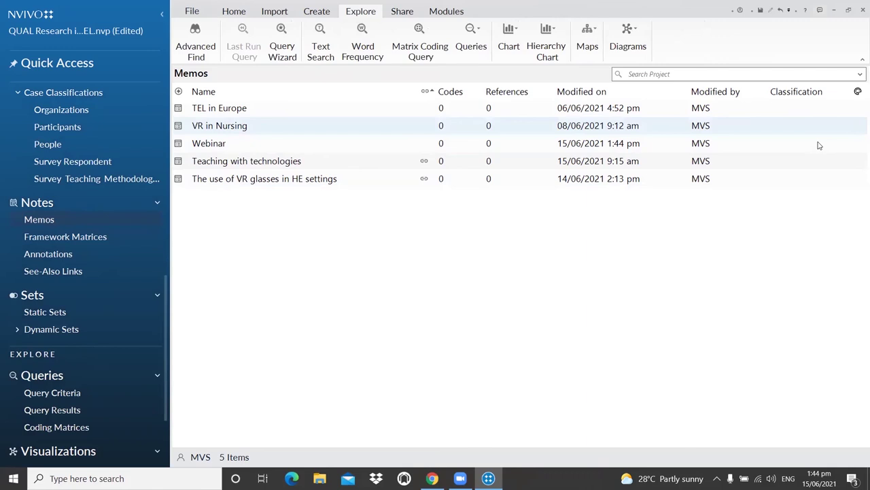
pyautogui.scroll(6, 87, 191)
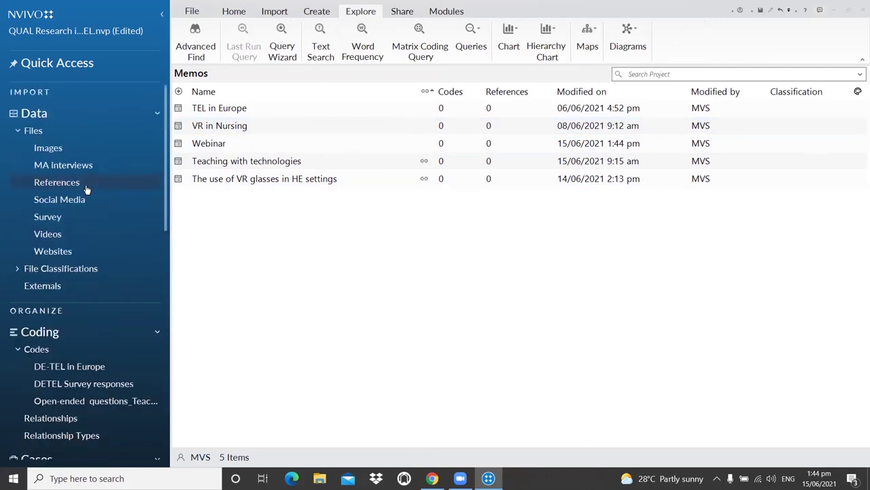
pyautogui.click(38, 129)
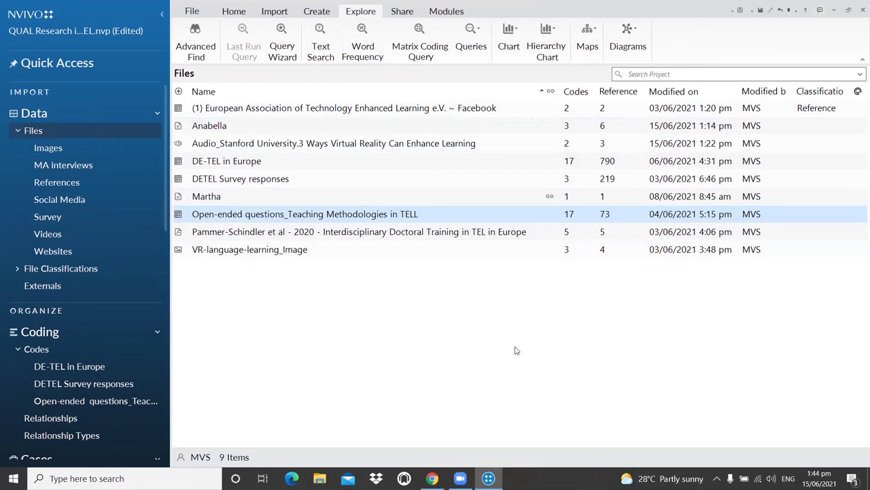
# Start a Word Frequency query on a selected file, showing the 100 most frequent words
pyautogui.click(363, 46)
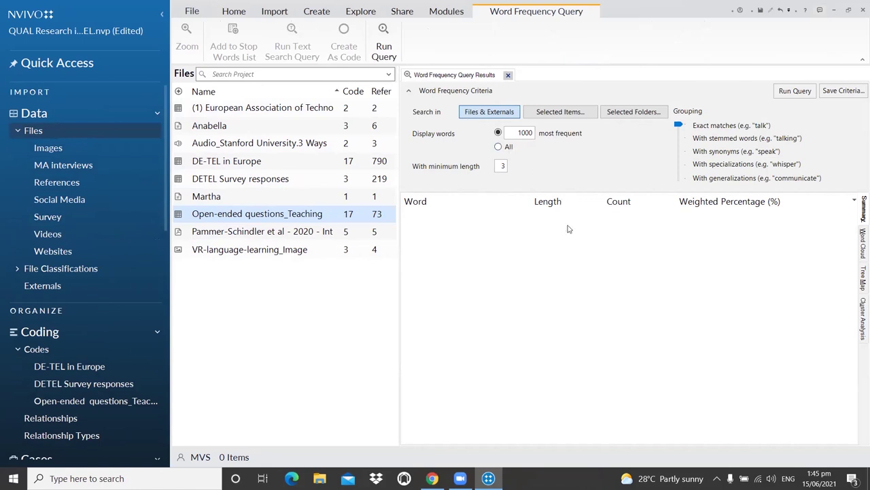
pyautogui.click(560, 114)
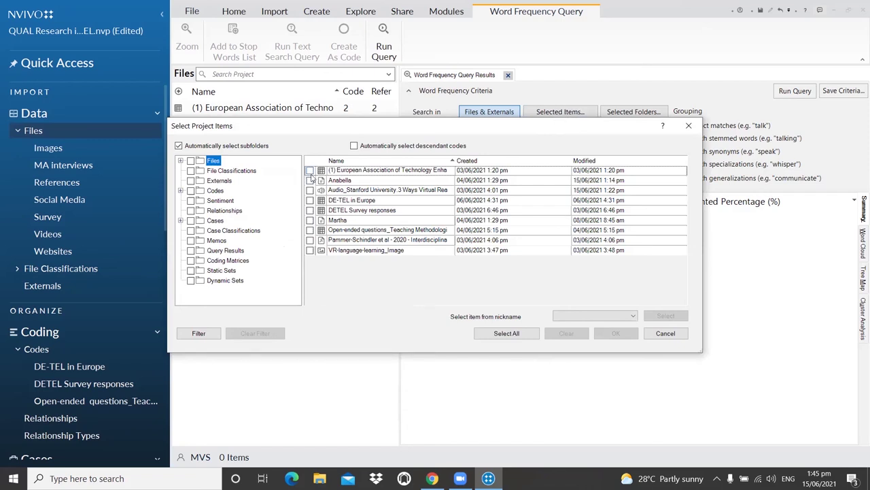
pyautogui.click(310, 221)
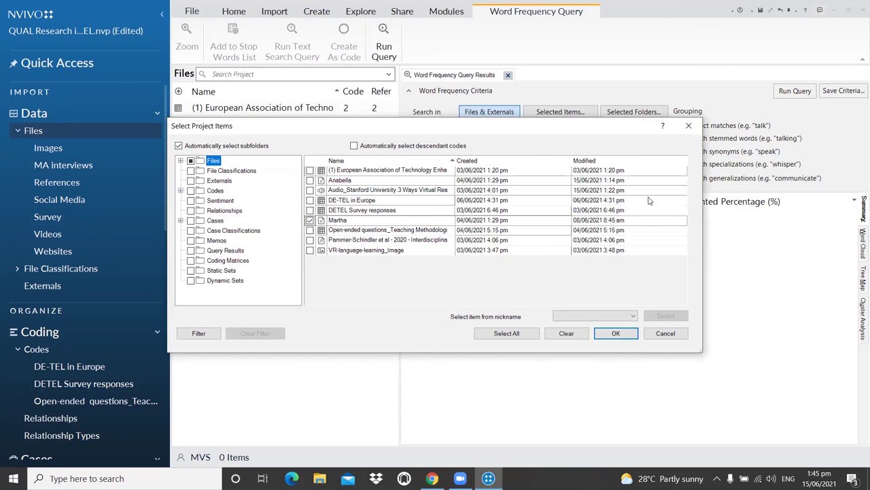
pyautogui.click(691, 127)
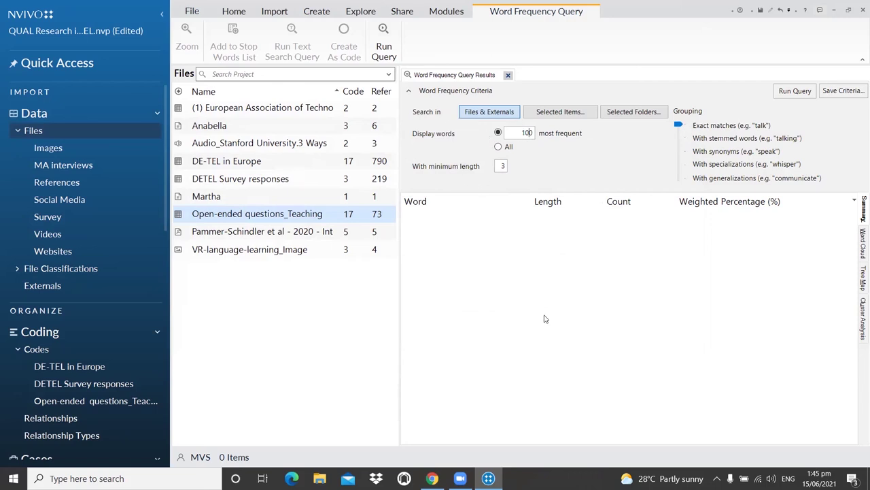
# Run the word frequency query and view results as a word cloud led by technology and education
pyautogui.click(795, 93)
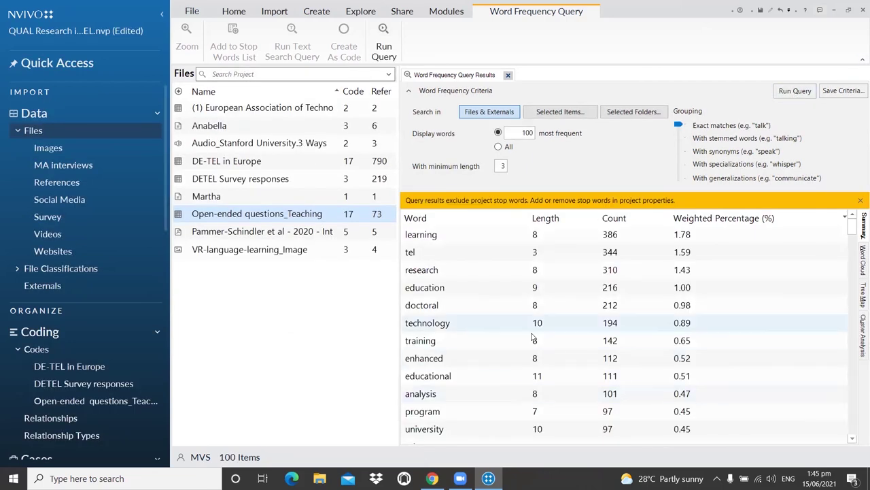
pyautogui.scroll(-1, 591, 274)
pyautogui.scroll(1, 591, 274)
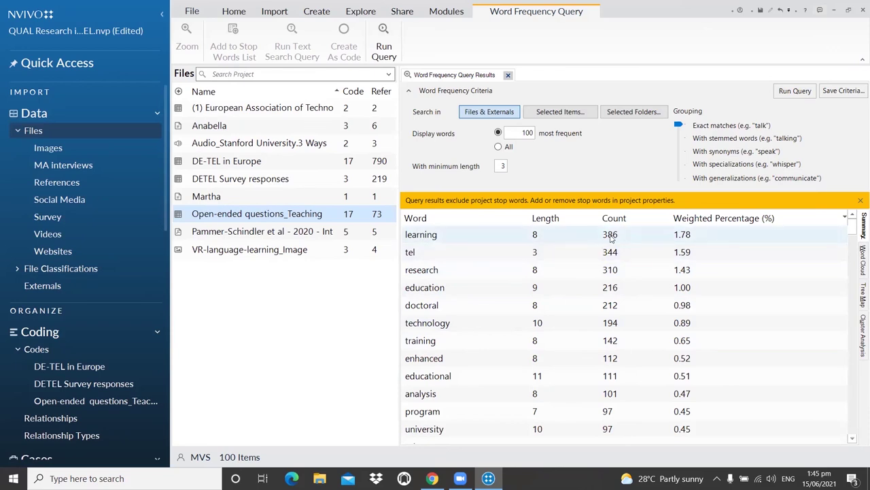
pyautogui.click(861, 260)
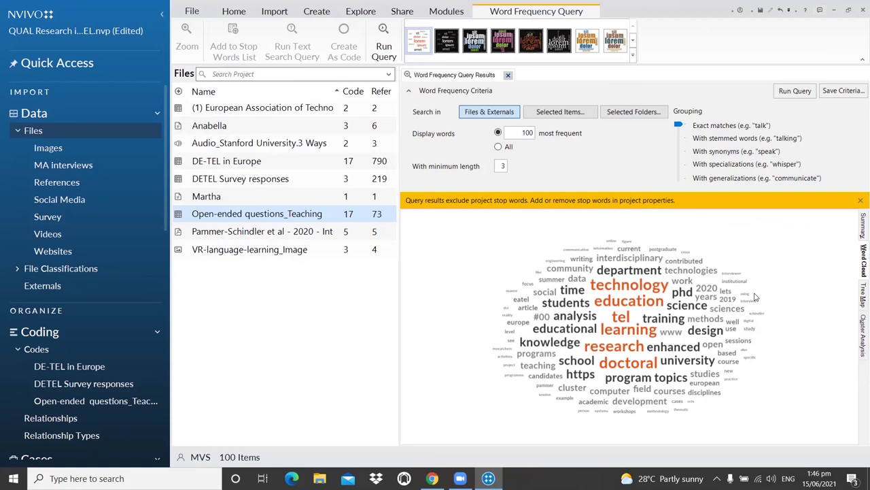
pyautogui.rightClick(753, 294)
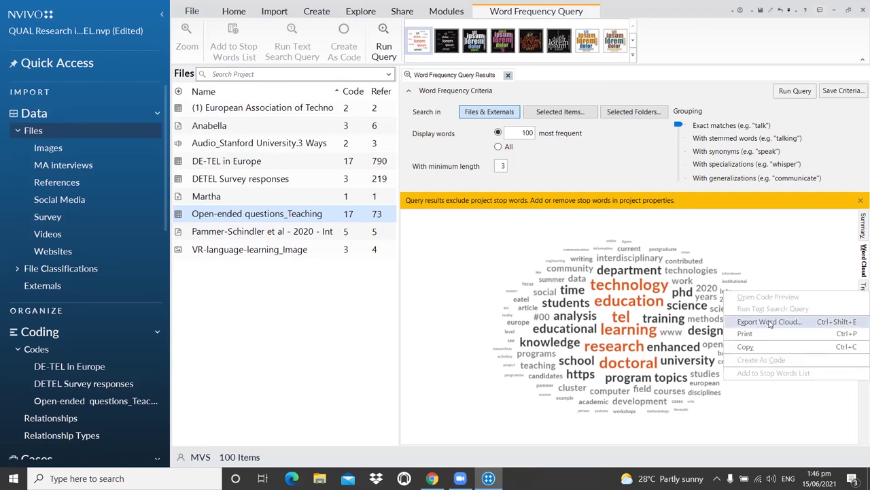
pyautogui.click(688, 282)
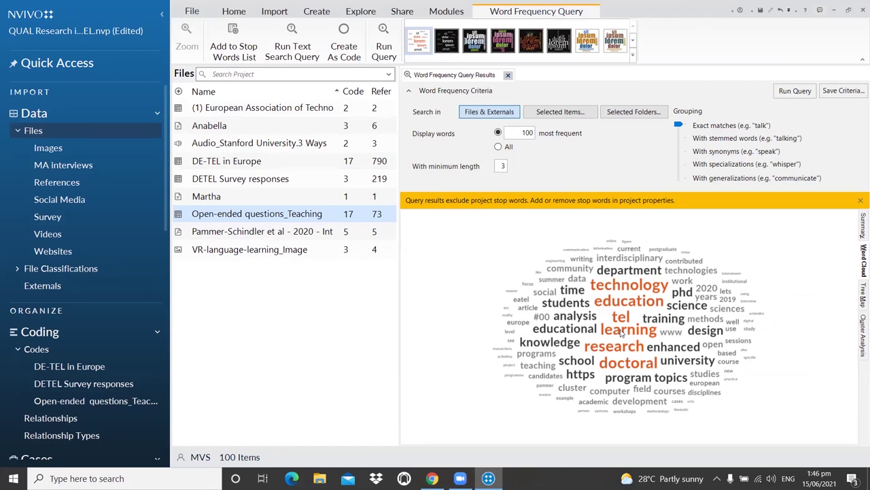
# Run a Text Search Query for 'learning' from the word cloud
pyautogui.rightClick(621, 332)
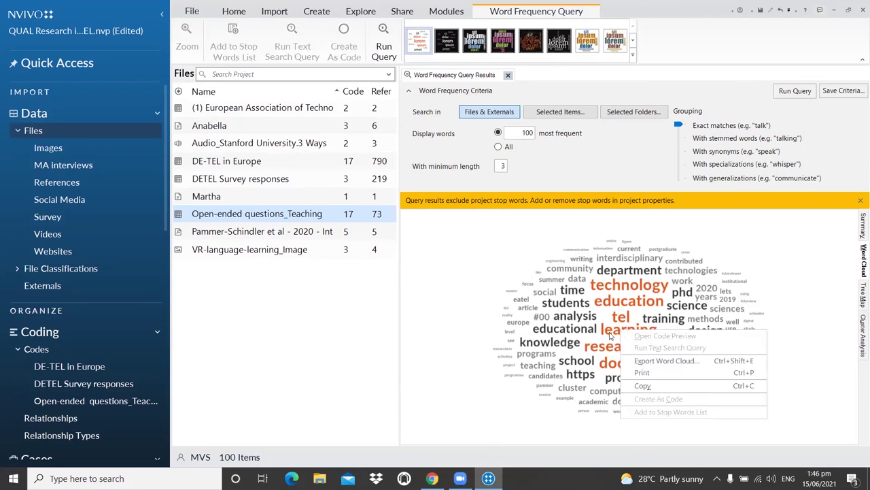
pyautogui.click(612, 333)
pyautogui.rightClick(613, 334)
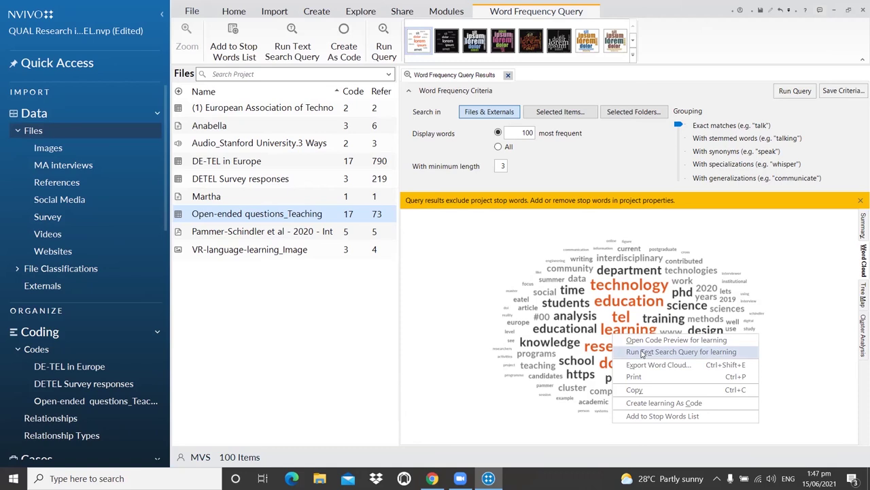
pyautogui.click(641, 351)
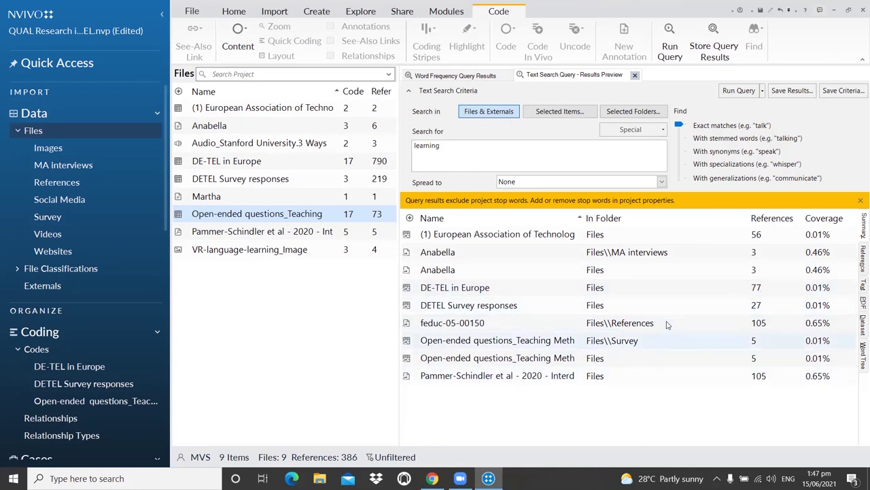
# Display the 'learning' text search results as a word tree and scroll up through its branches
pyautogui.click(858, 355)
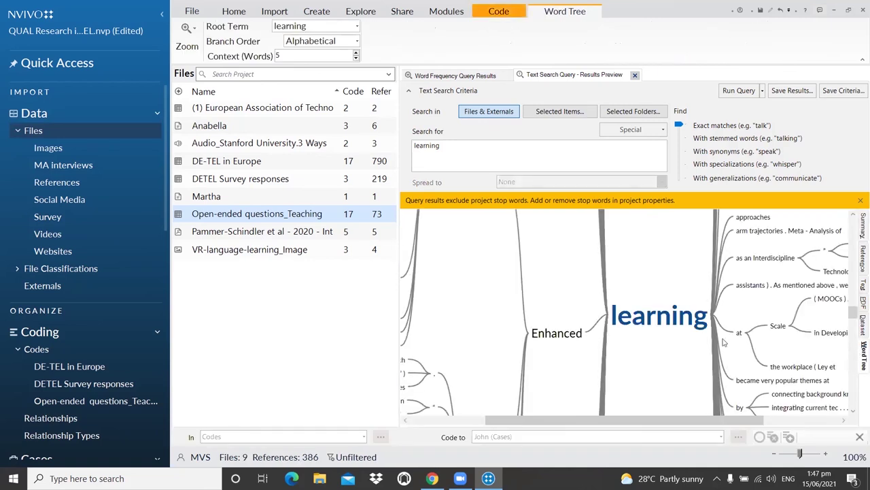
pyautogui.moveTo(677, 314)
pyautogui.scroll(5, 685, 285)
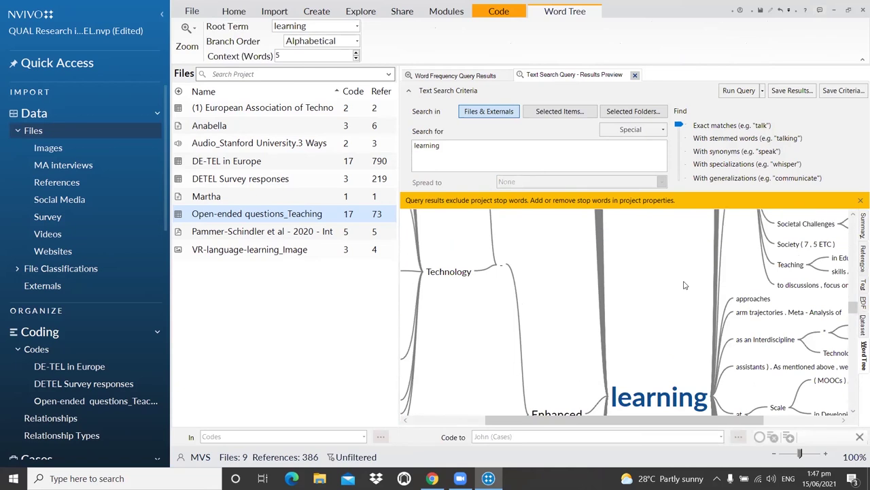
pyautogui.scroll(5, 686, 285)
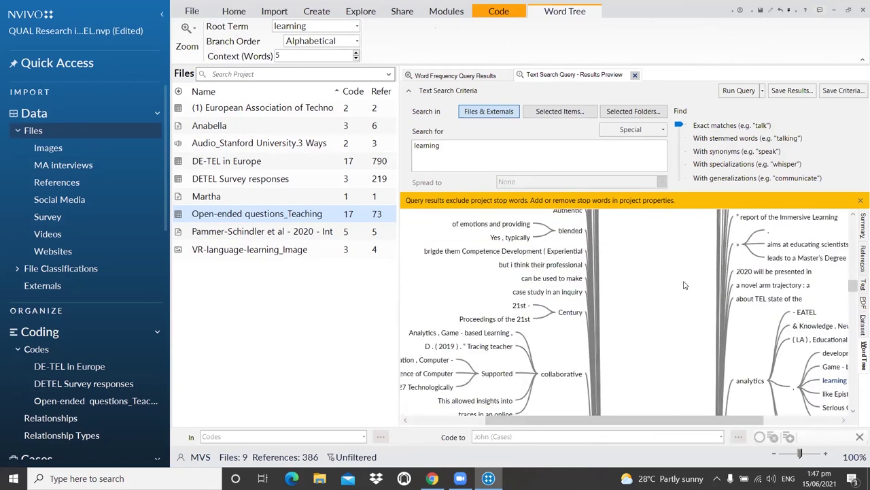
pyautogui.scroll(2, 685, 285)
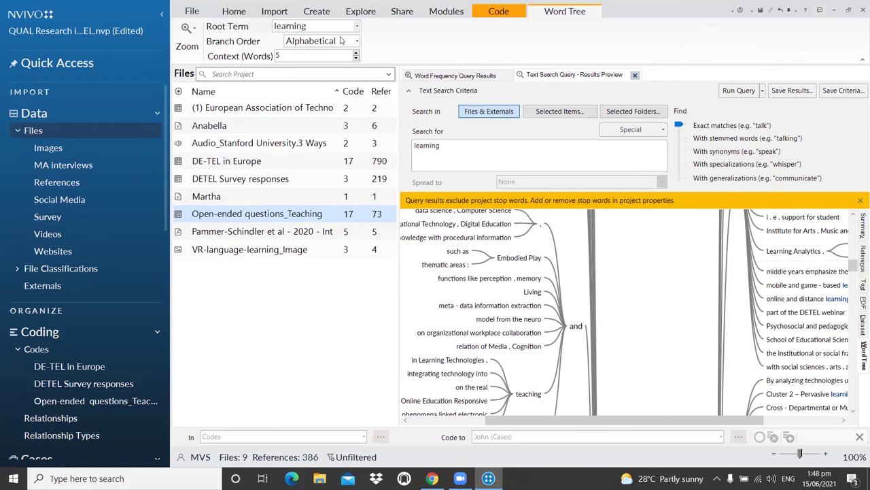
pyautogui.click(356, 13)
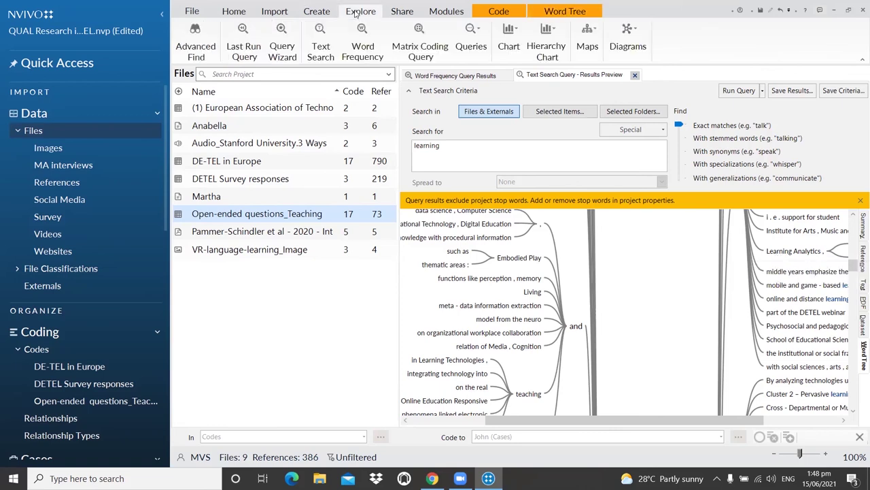
# Close the Word Frequency and Text Search query result tabs, returning to the Files list
pyautogui.click(622, 39)
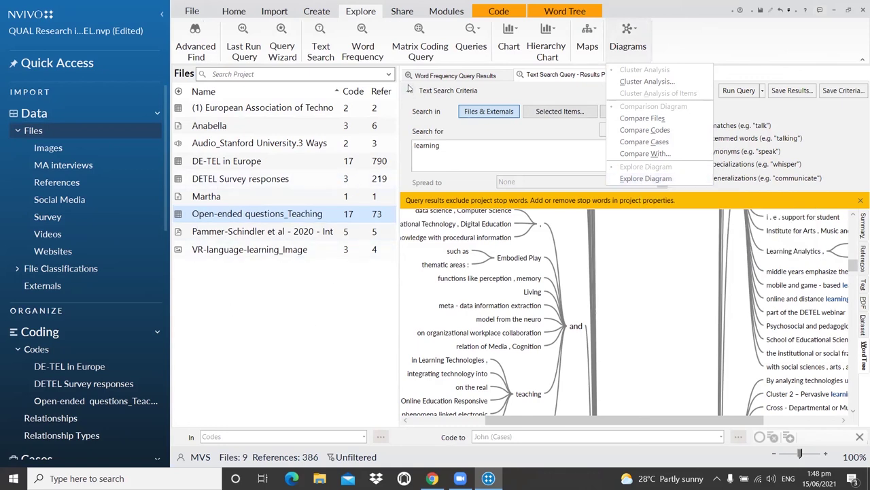
pyautogui.click(517, 162)
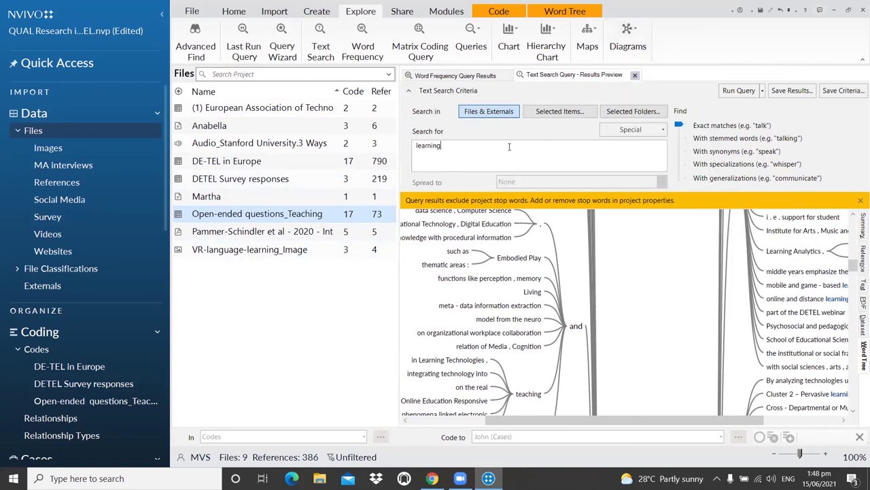
pyautogui.click(507, 75)
pyautogui.click(522, 74)
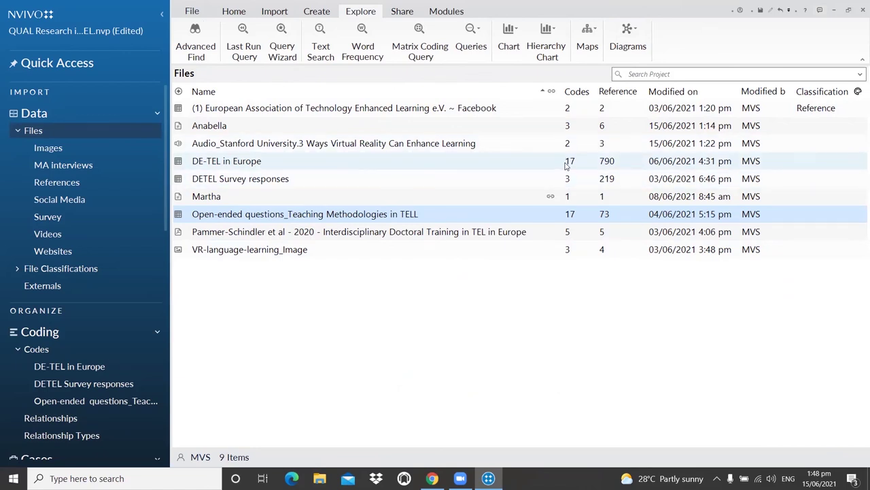
# Build an Explore Diagram for the DE-TEL in Europe file
pyautogui.click(236, 165)
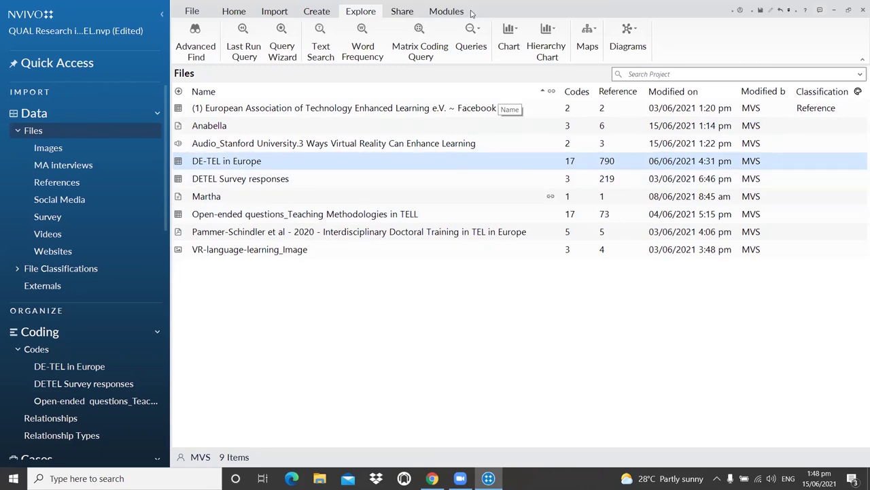
pyautogui.click(628, 35)
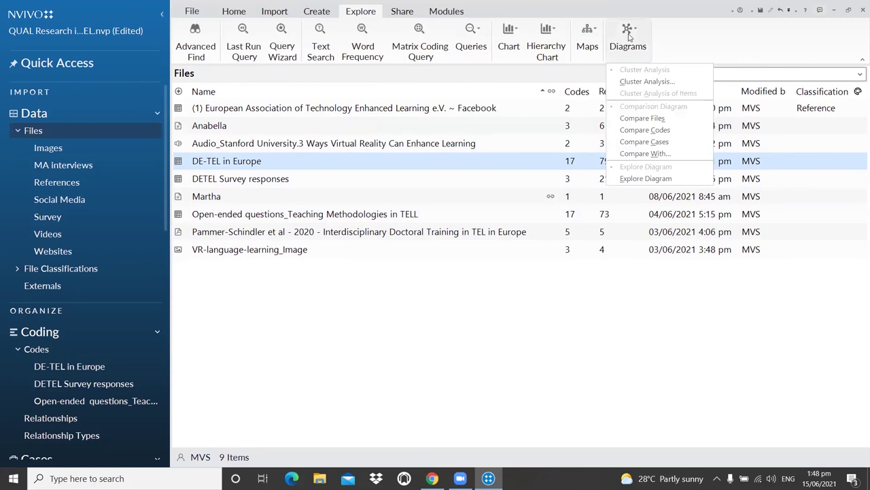
pyautogui.click(656, 179)
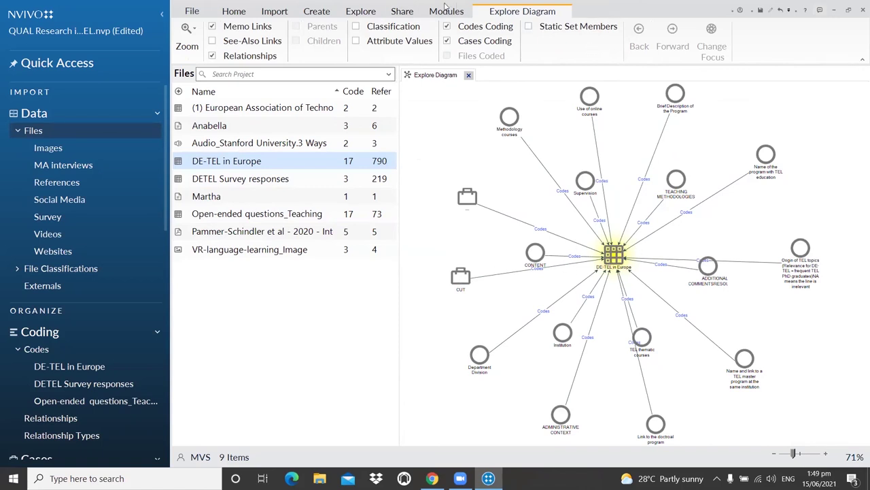
# Create a Compare Cases diagram, narrowing the selection to exactly two participant cases
pyautogui.click(358, 9)
pyautogui.click(632, 51)
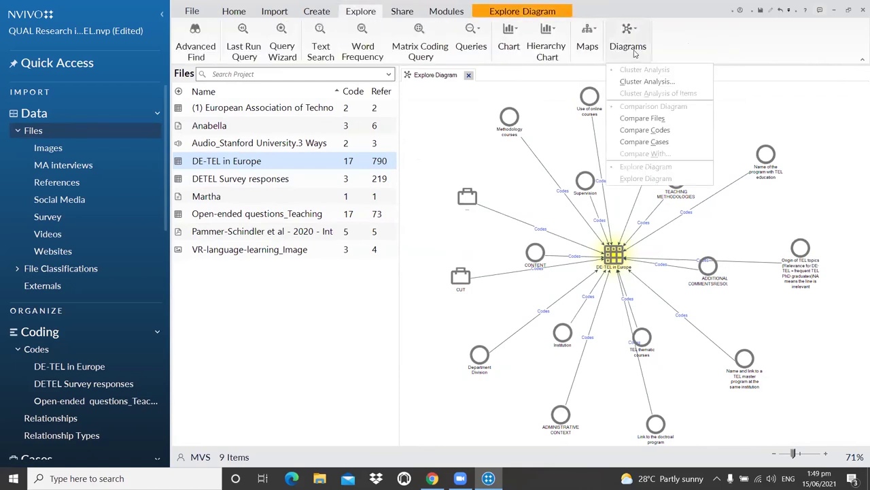
pyautogui.click(655, 141)
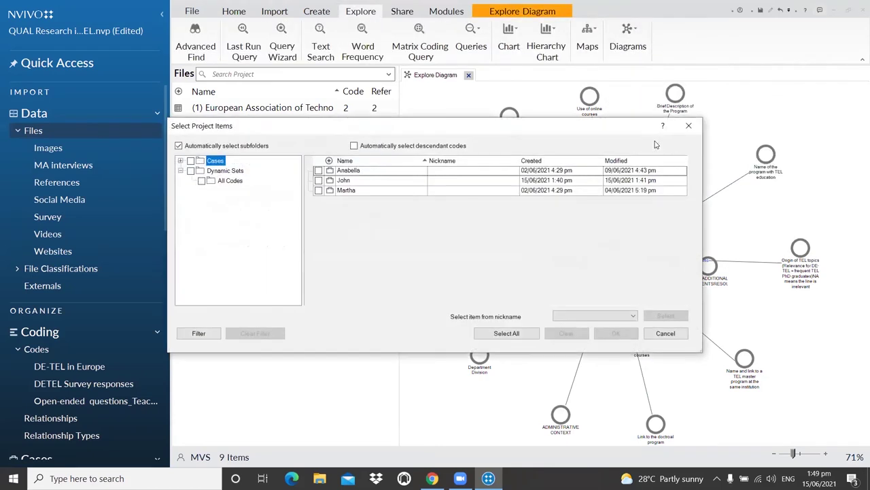
pyautogui.click(319, 170)
pyautogui.click(319, 180)
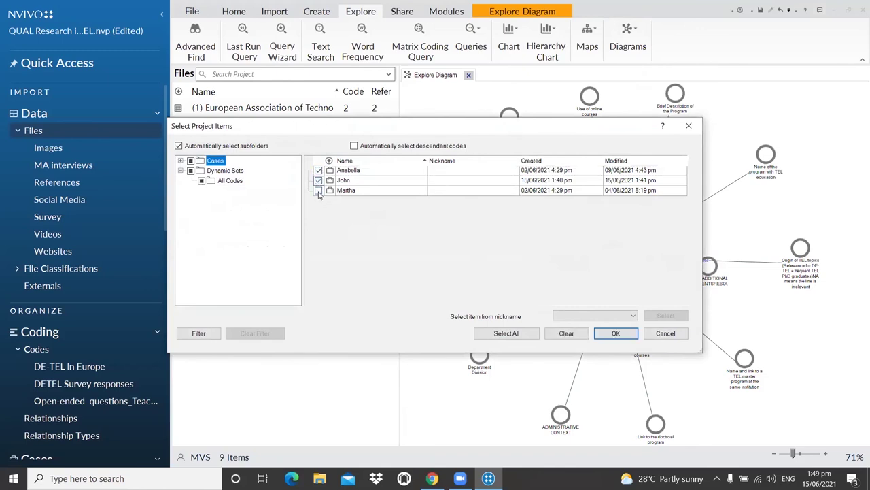
pyautogui.click(319, 191)
pyautogui.click(616, 334)
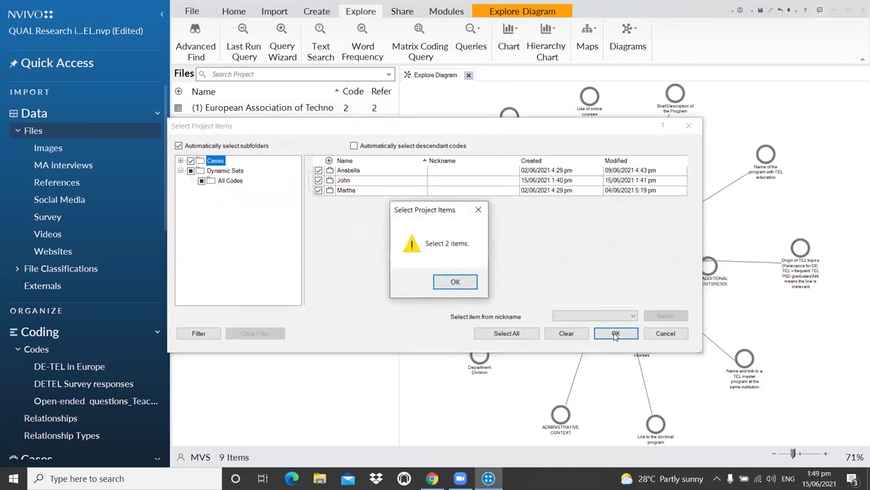
pyautogui.click(455, 282)
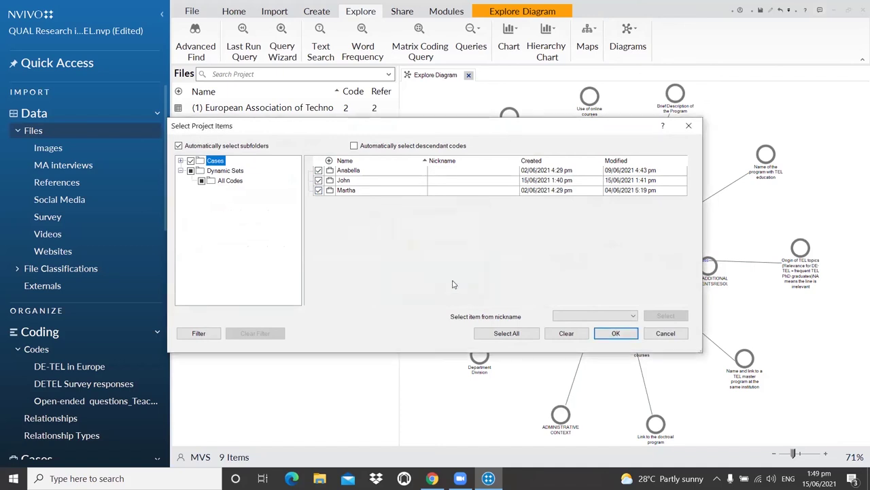
pyautogui.click(318, 181)
pyautogui.click(612, 334)
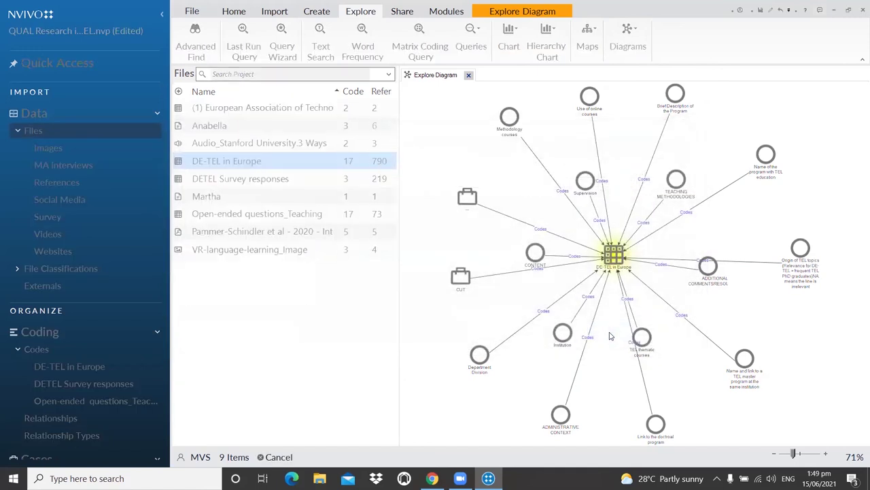